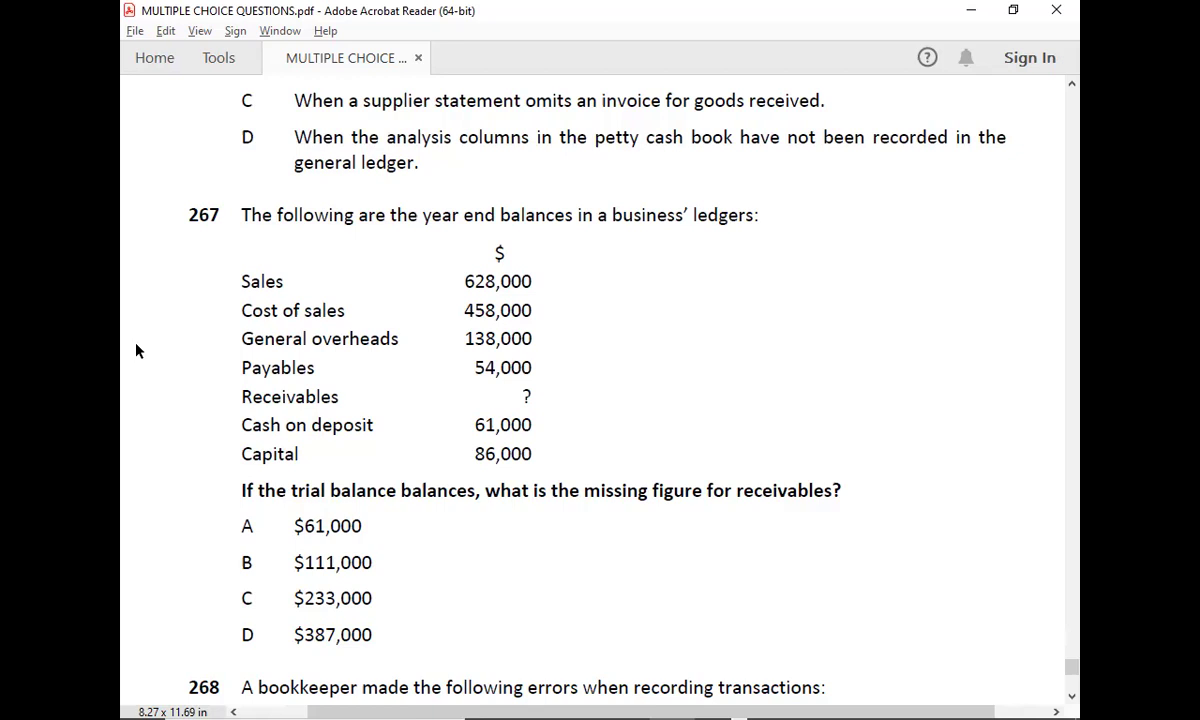
Switch to the BASICS workbook in Excel and narrow column D slightly.
key(alt+Tab)
key(Tab)
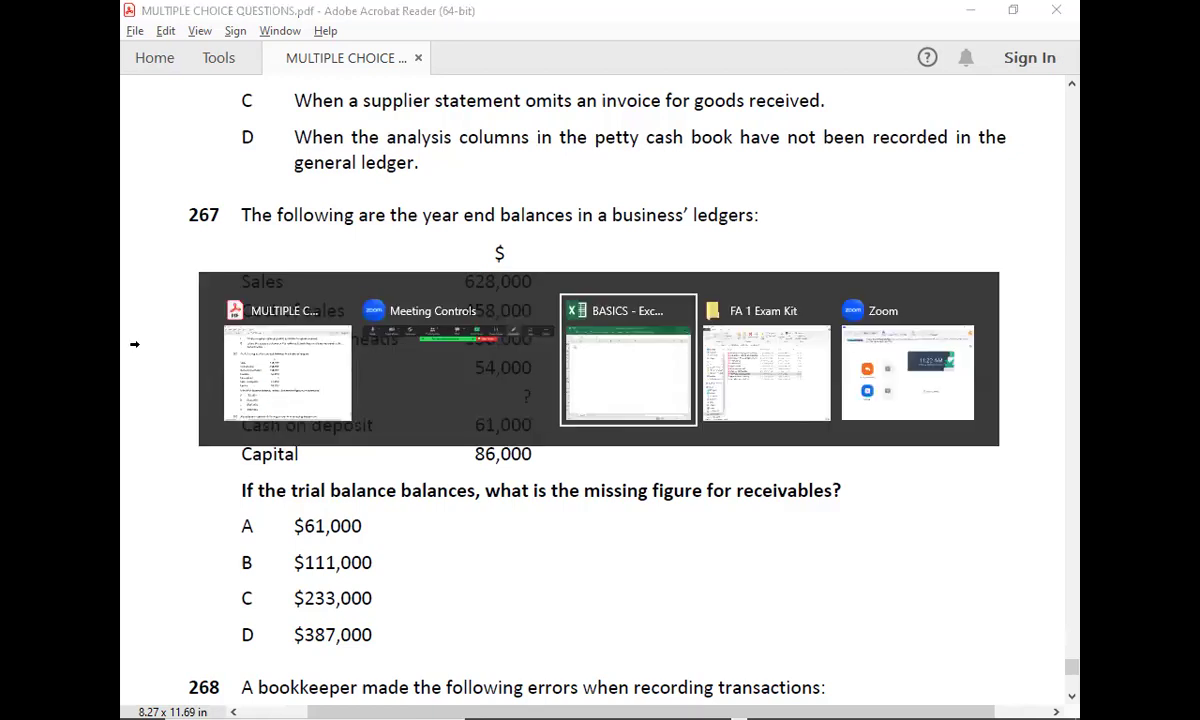
key(Right)
key(Right)
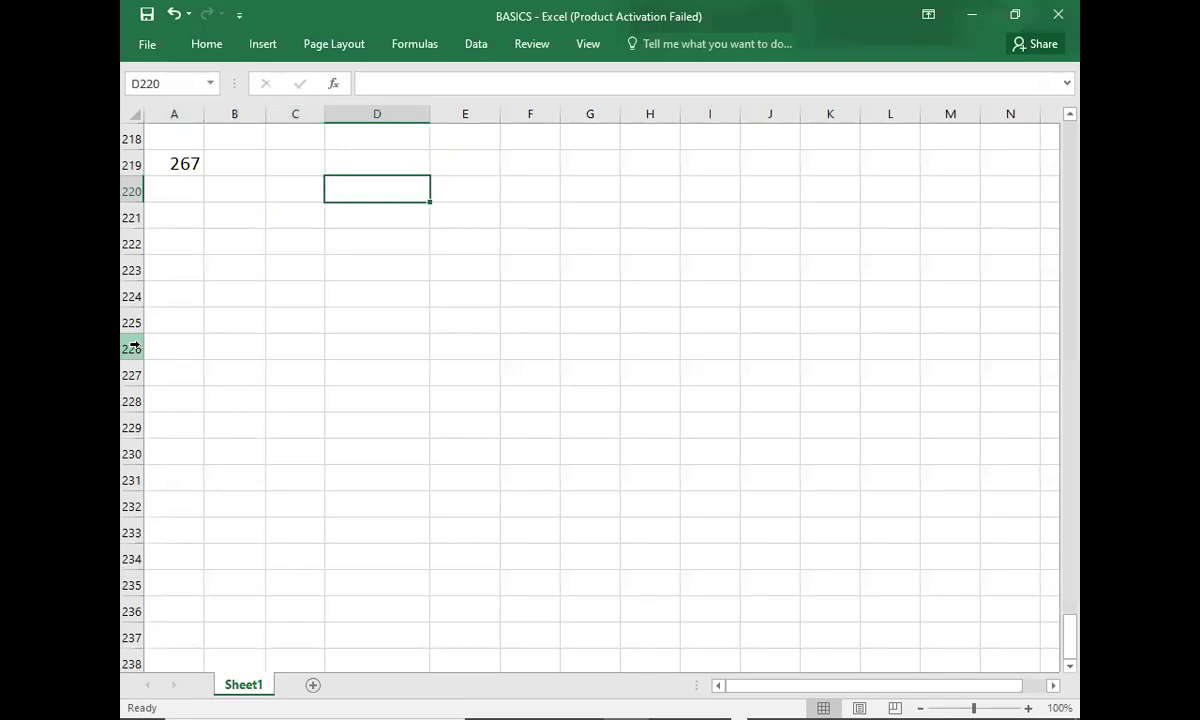
drag(429, 118, 402, 118)
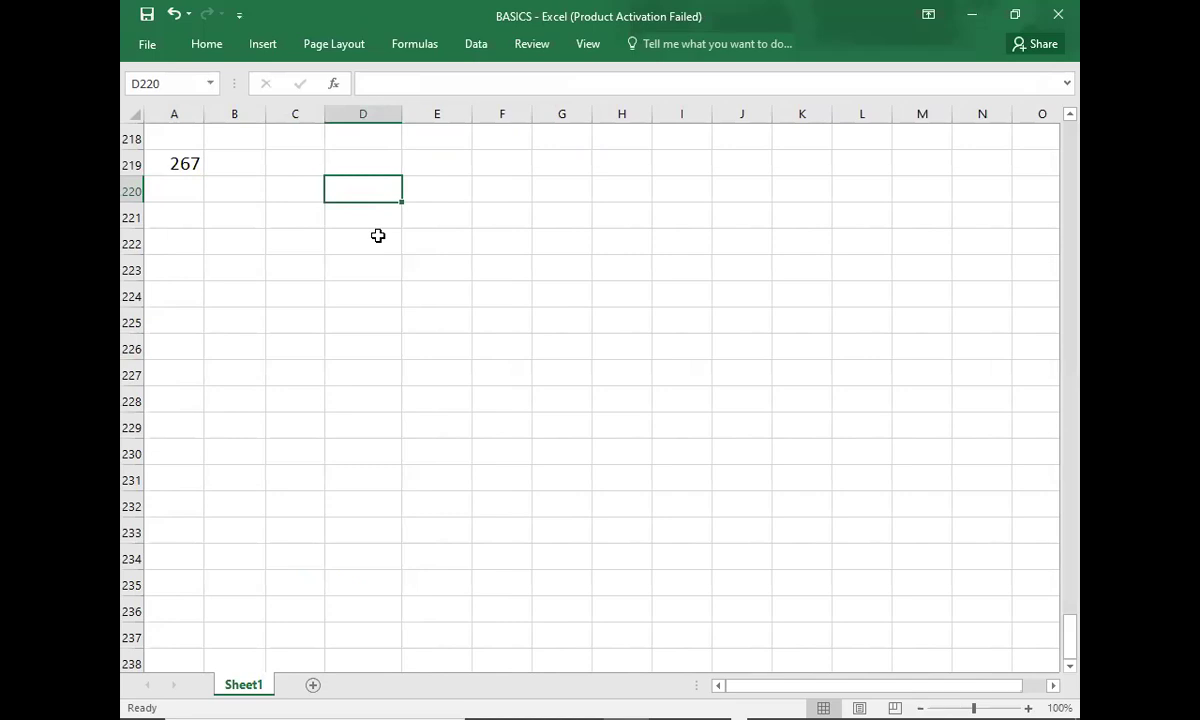
Enter the column headings DEBIT in D220 and CREDIT in E220 for question 267.
text(DEBIT)
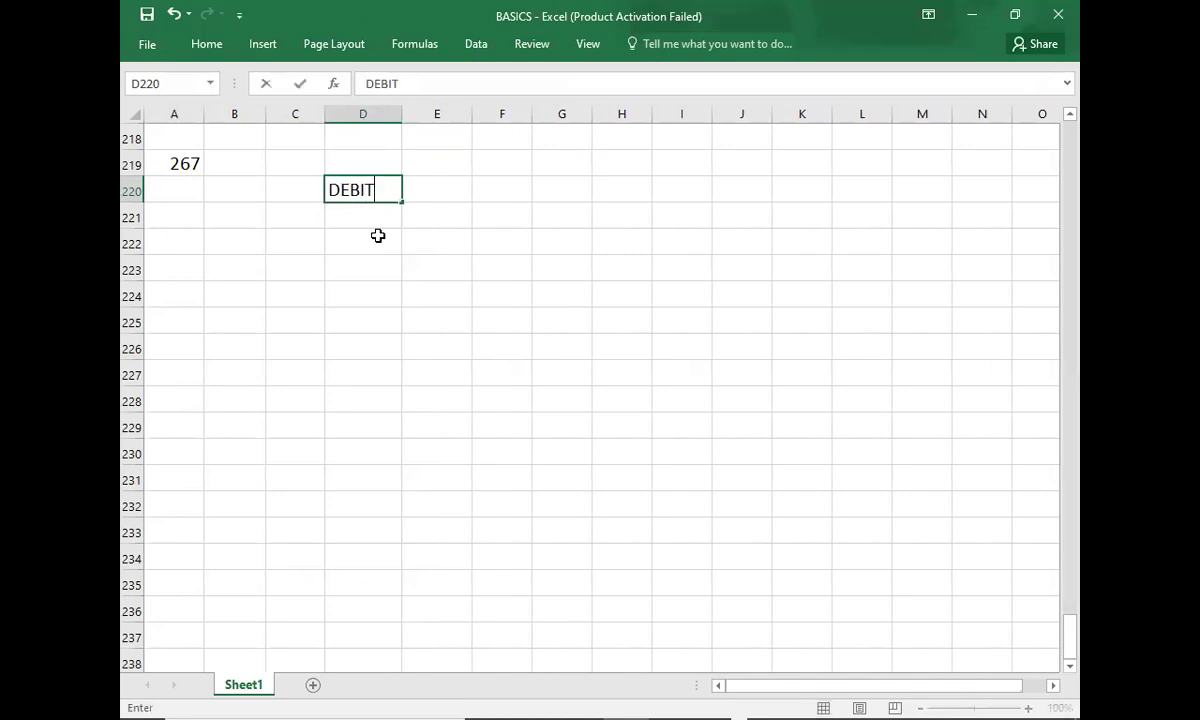
key(Tab)
text(CRD)
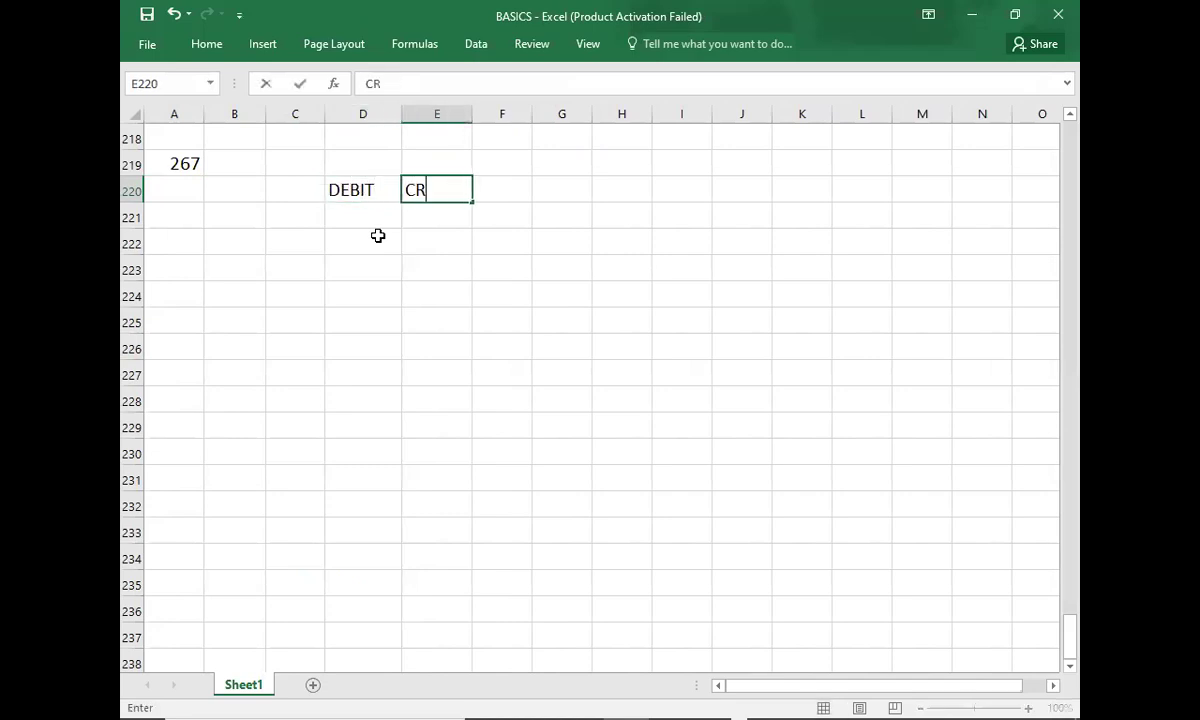
key(BackSpace)
text(EDIT)
key(Return)
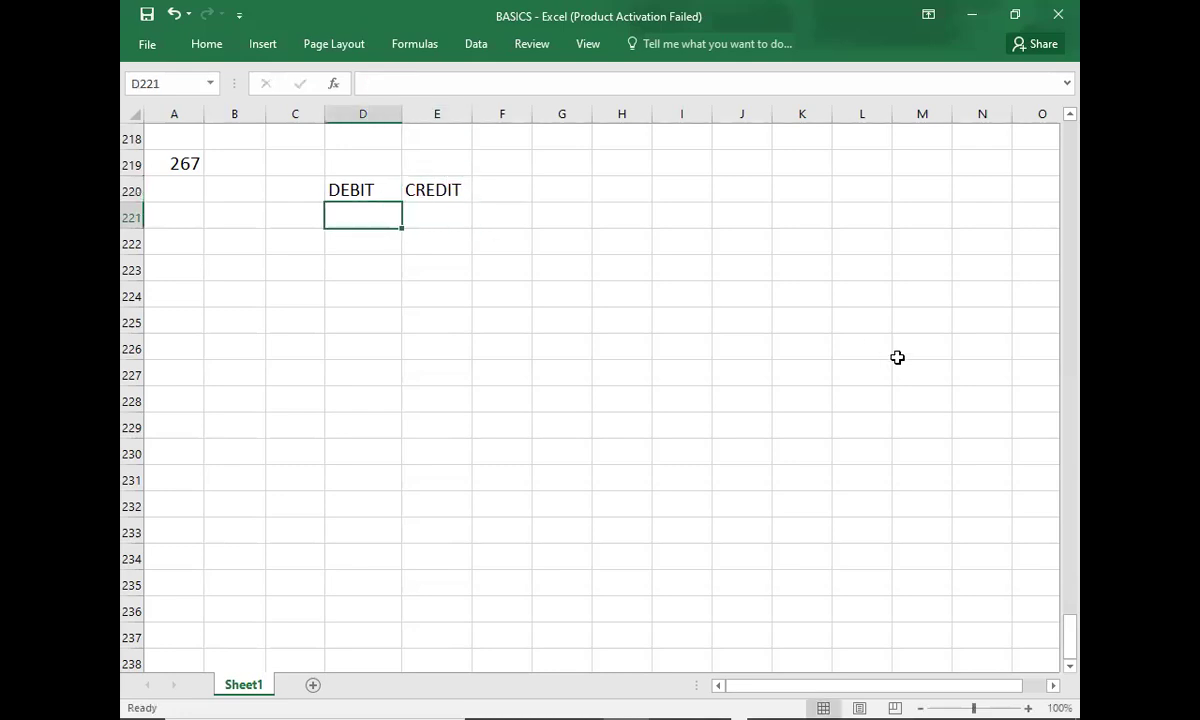
Check question 267 in the PDF and record the sales balance 628000 as a credit in E221.
key(alt+Tab)
key(alt+Tab)
key(Right)
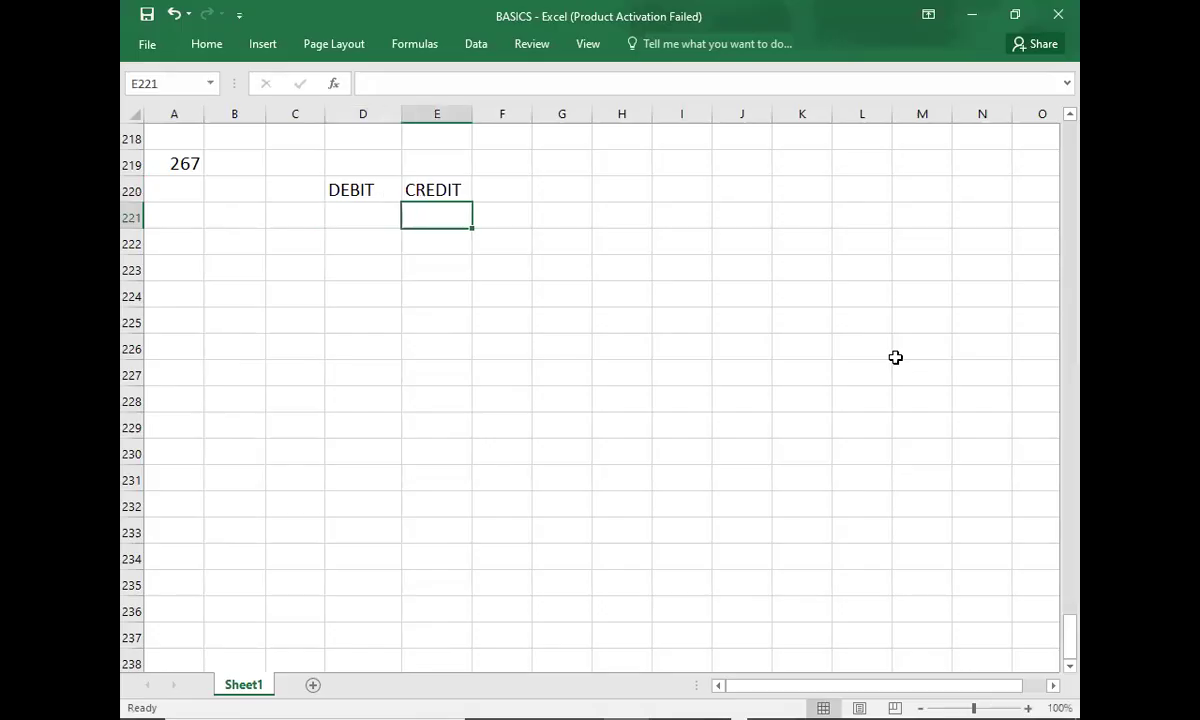
text(628000)
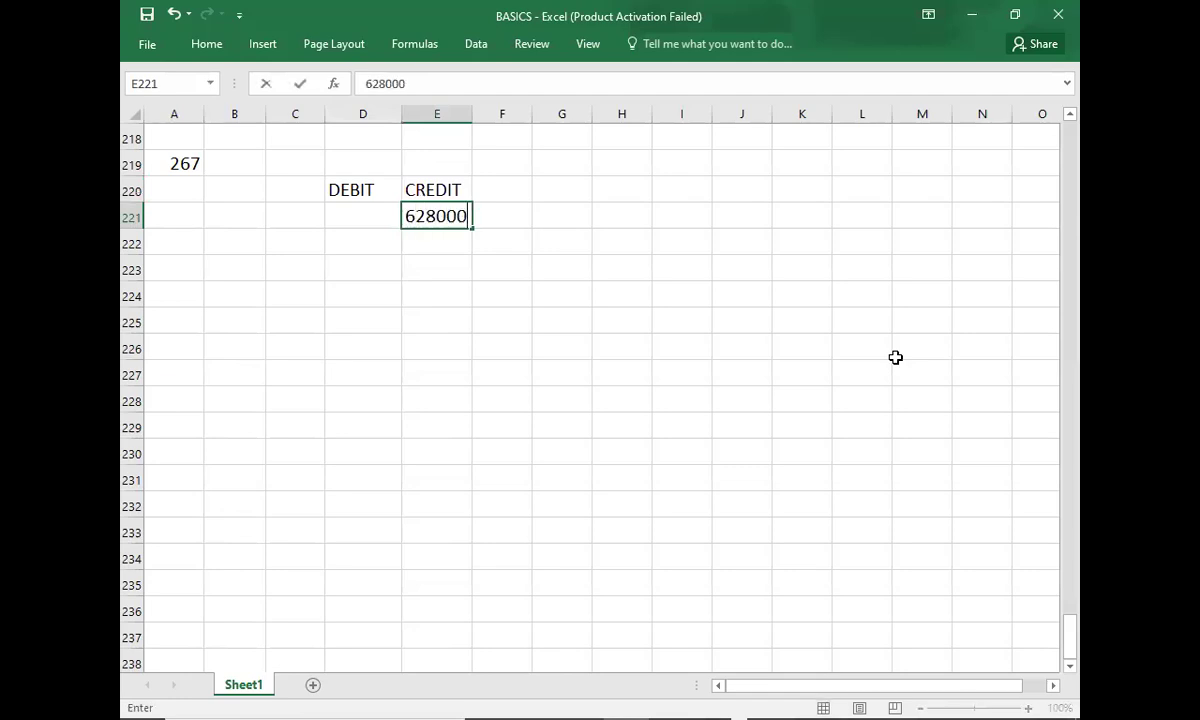
key(Return)
Record the debit balances from question 267: cost of sales 458000 in D222 and general overheads 138000 in D223.
key(alt+Tab)
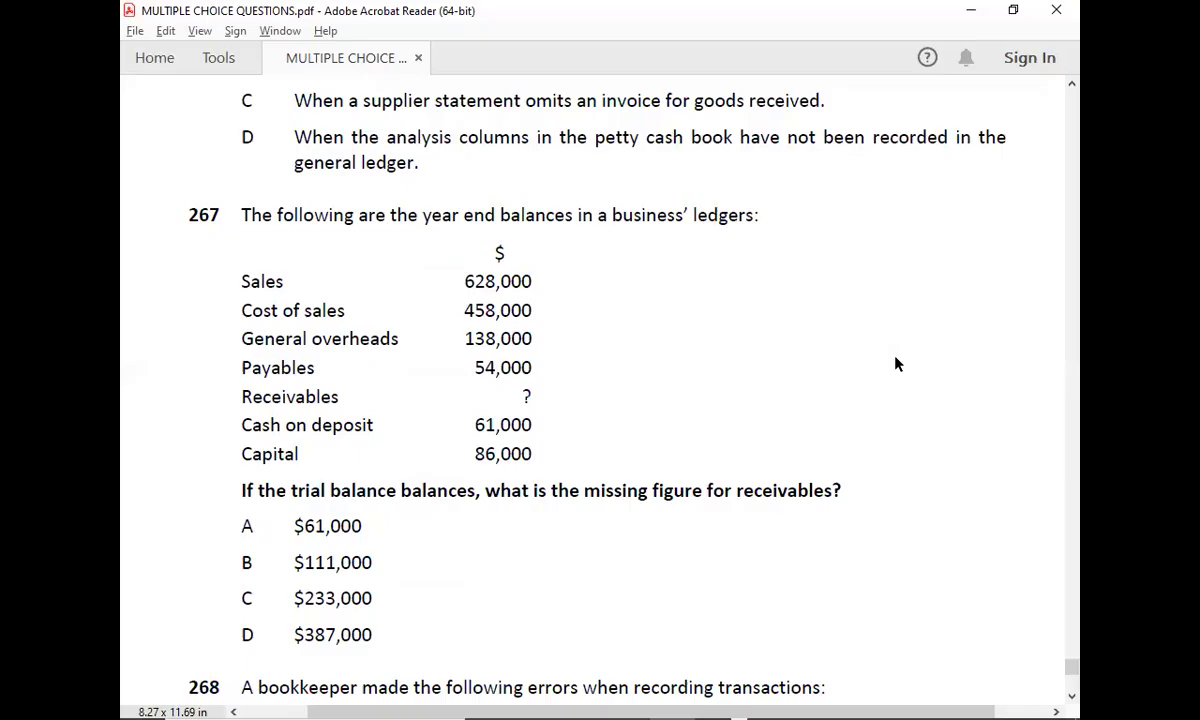
key(alt+Tab)
key(Left)
text(458000)
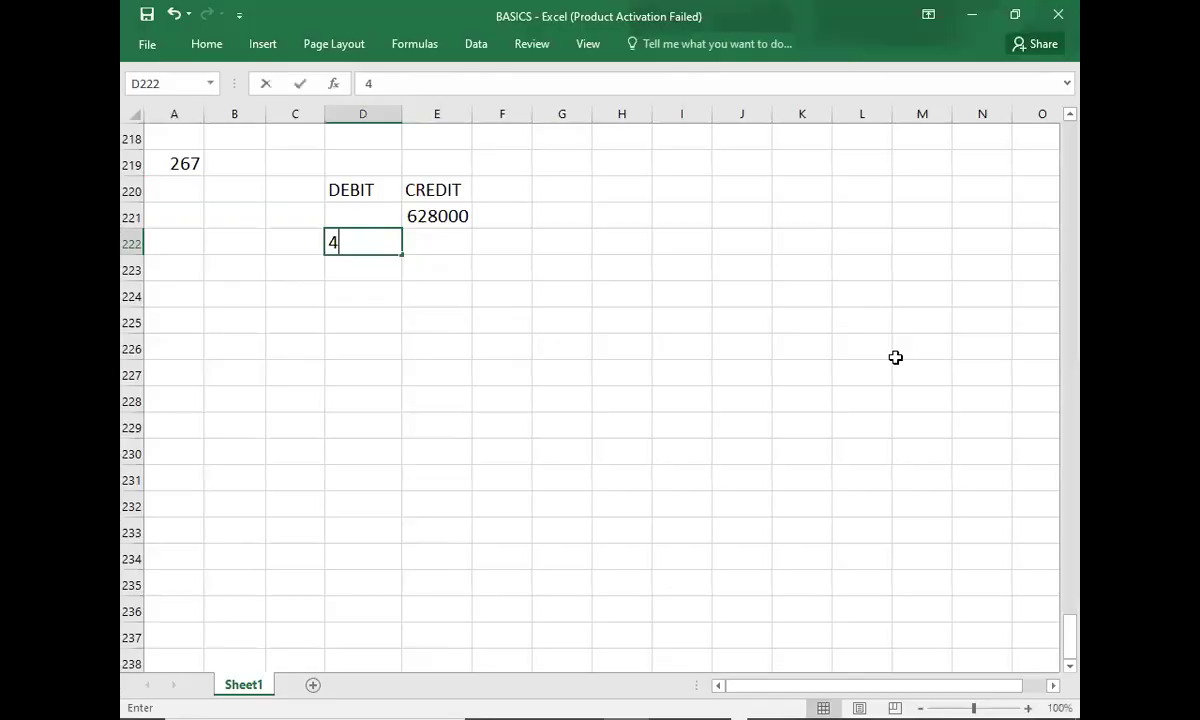
key(Return)
key(alt+Tab)
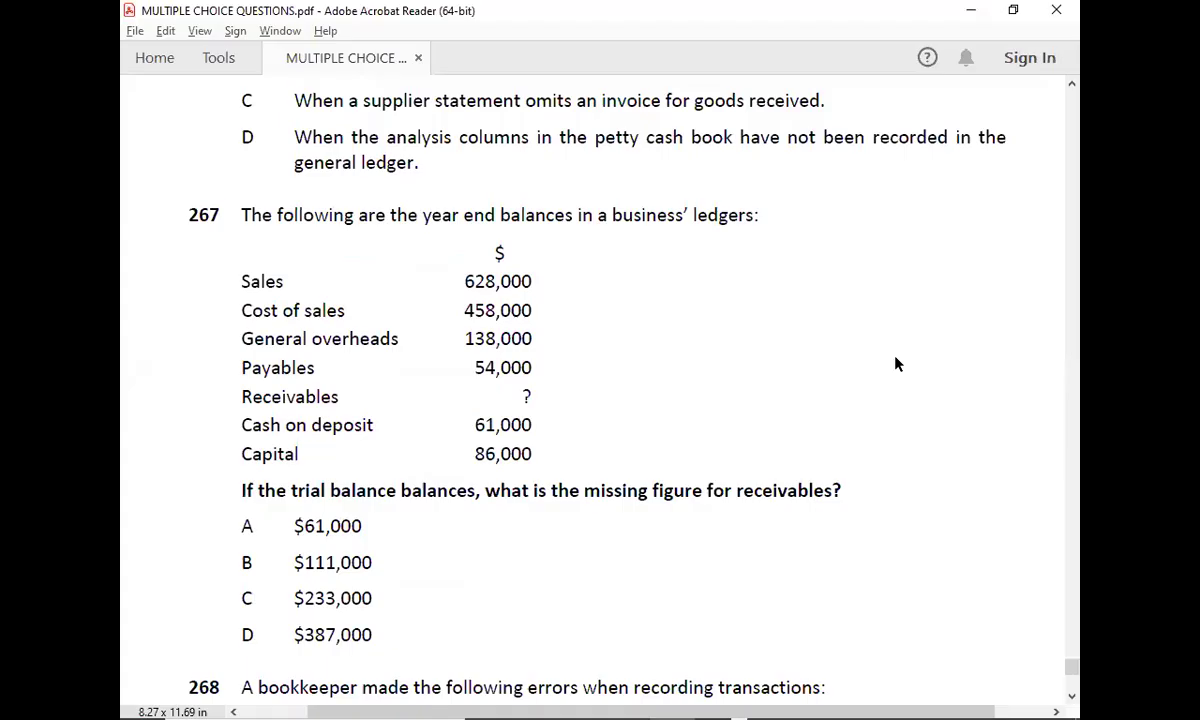
key(alt+Tab)
text(138000)
key(Return)
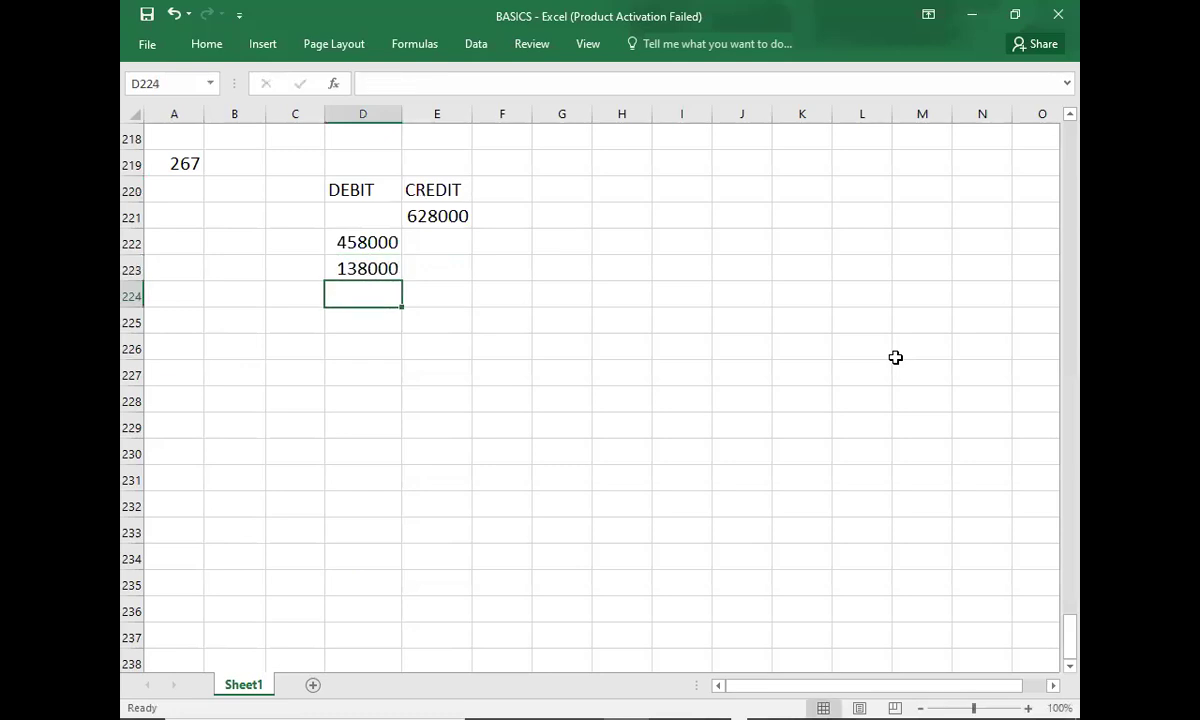
Check the payables balance in the PDF and record 54000 as a credit in E224.
key(alt+Tab)
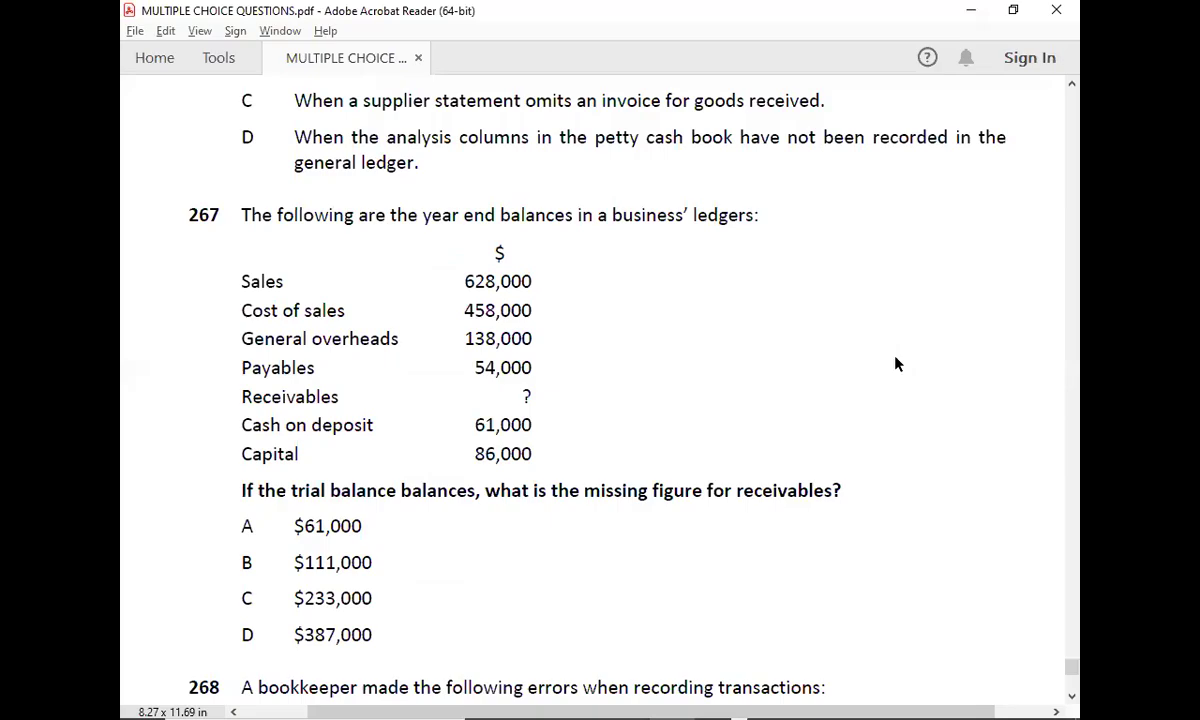
key(alt+Tab)
key(Right)
text(54000)
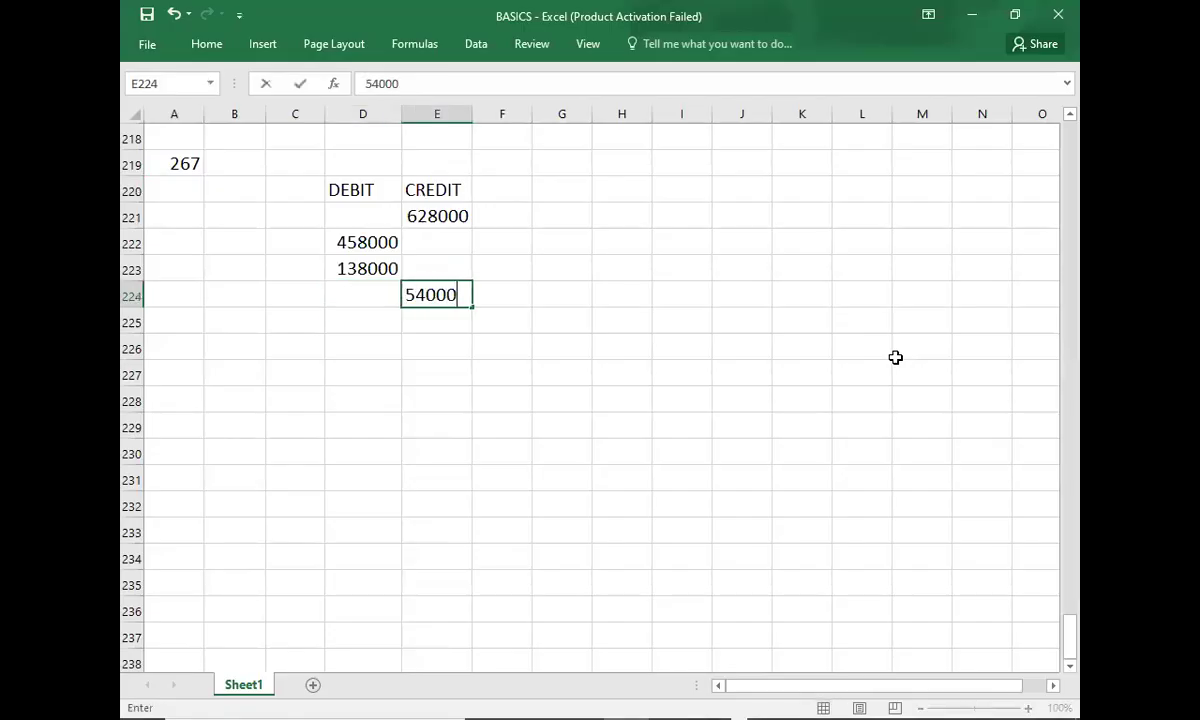
key(Return)
Mark the unknown balance with ? in E225 and label its row RECEIVABLES in B225.
key(alt+Tab)
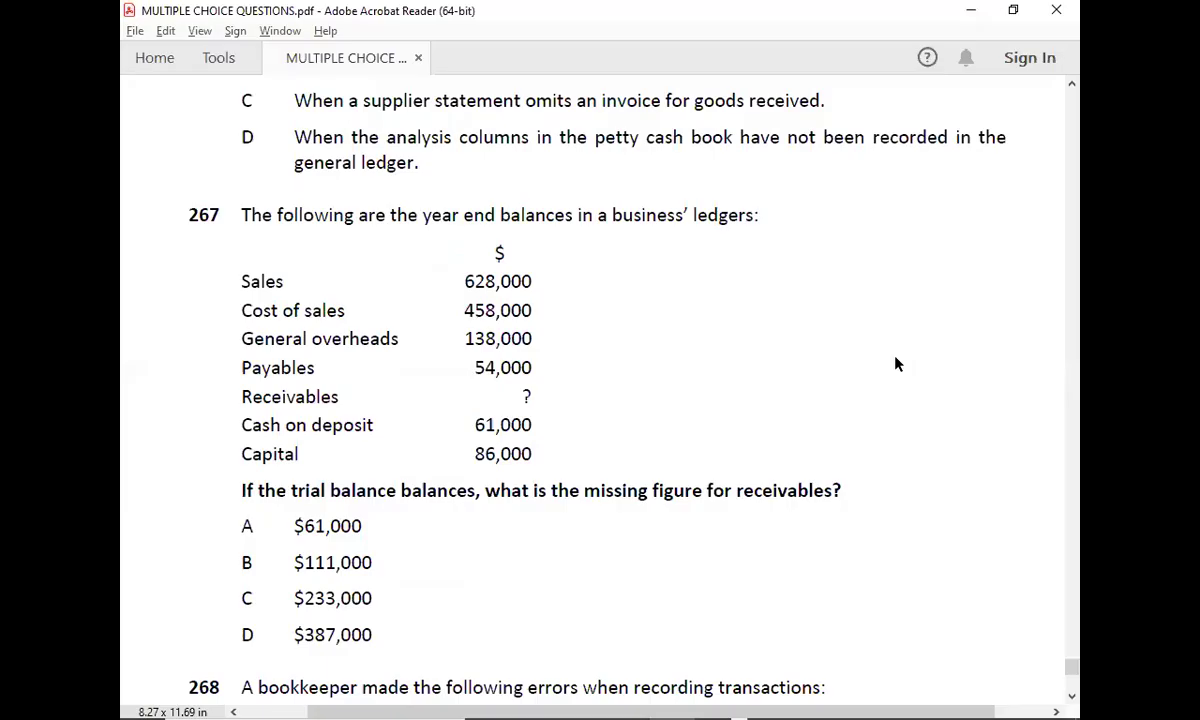
key(alt+Tab)
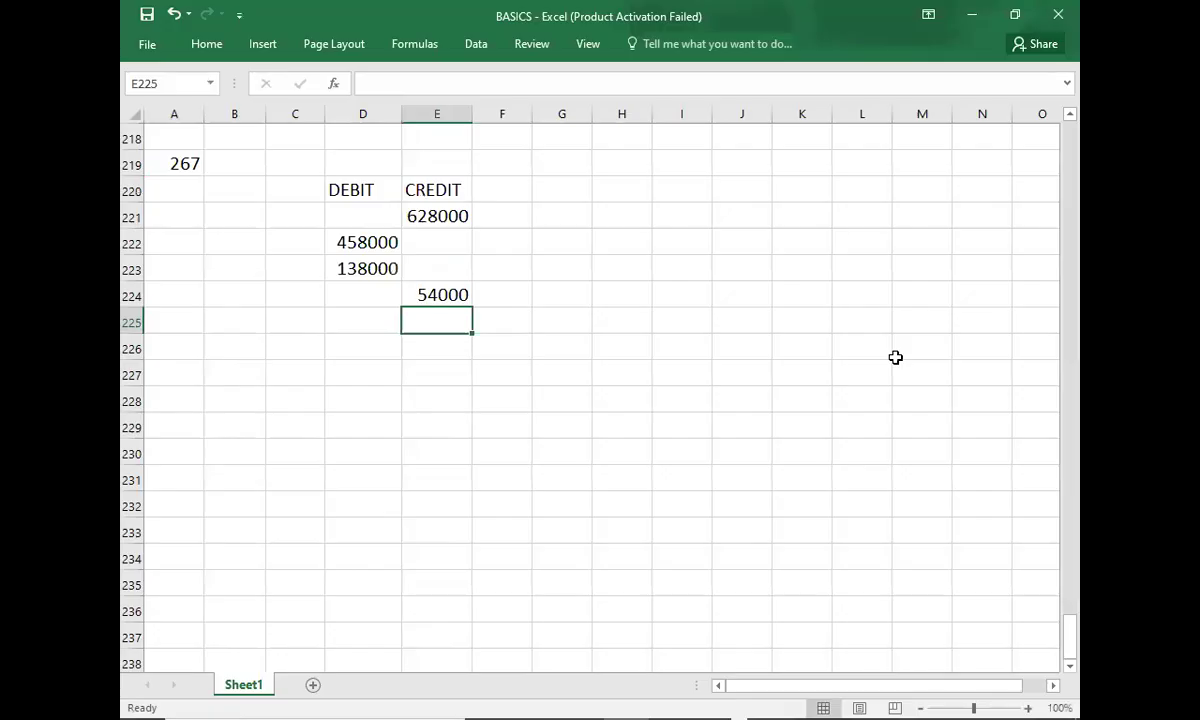
text(?)
key(Left)
key(Left)
key(Left)
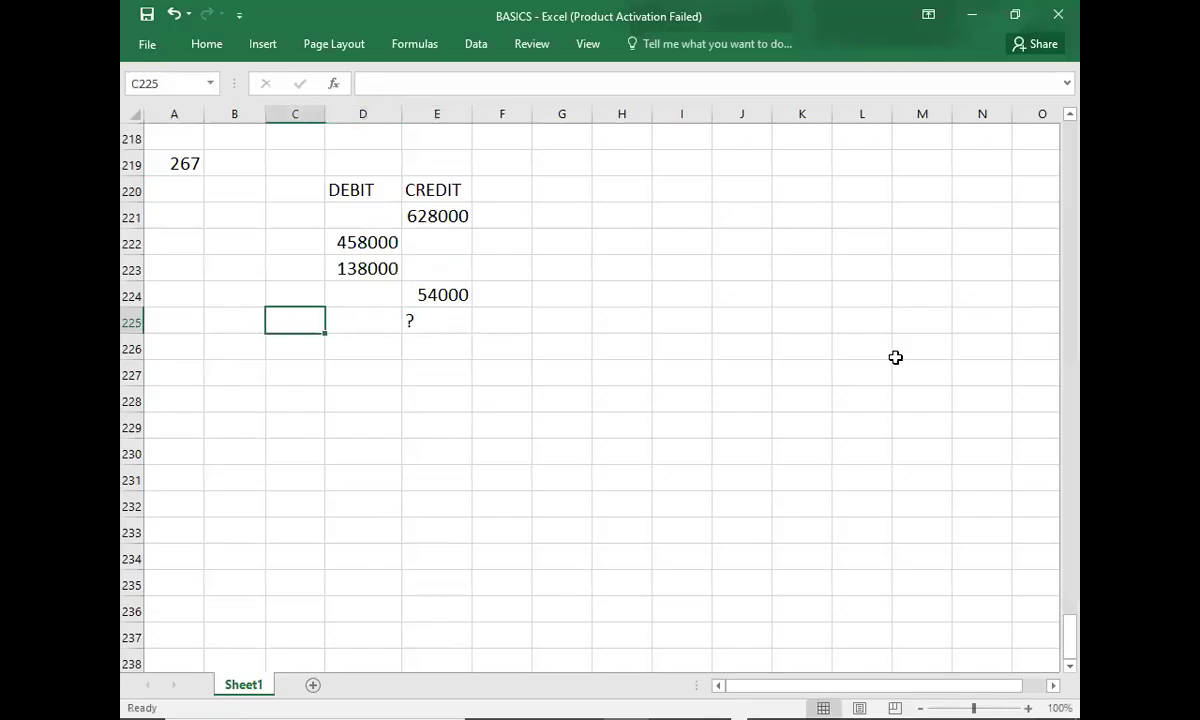
text(RECEIBA)
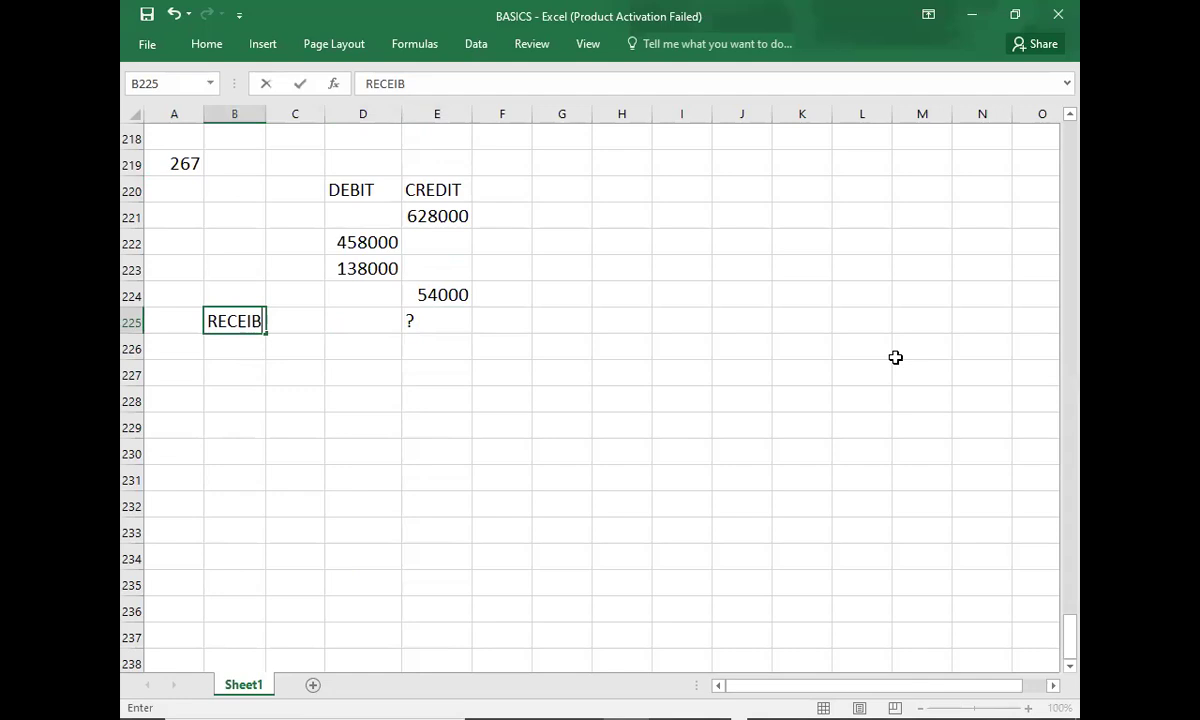
key(BackSpace)
key(BackSpace)
key(BackSpace)
text(IVABLES)
key(Return)
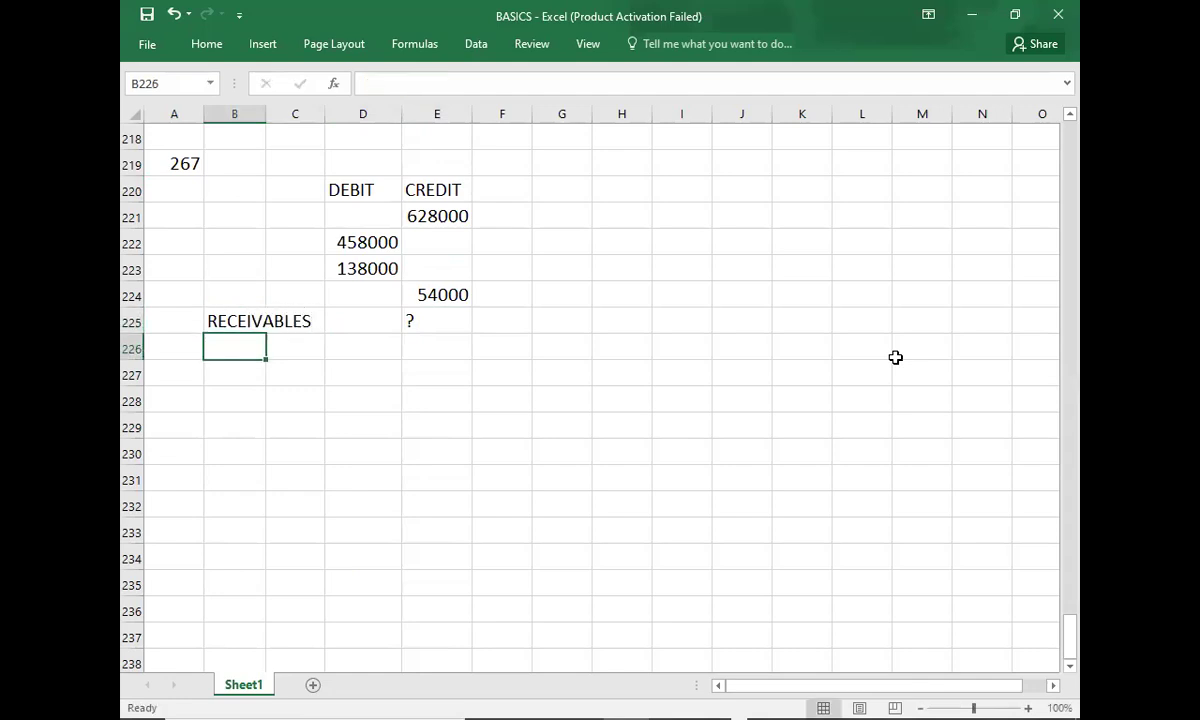
Move the receivables question mark to the debit side by clearing E225 and entering ? in D225.
key(alt)
key(Right)
key(Right)
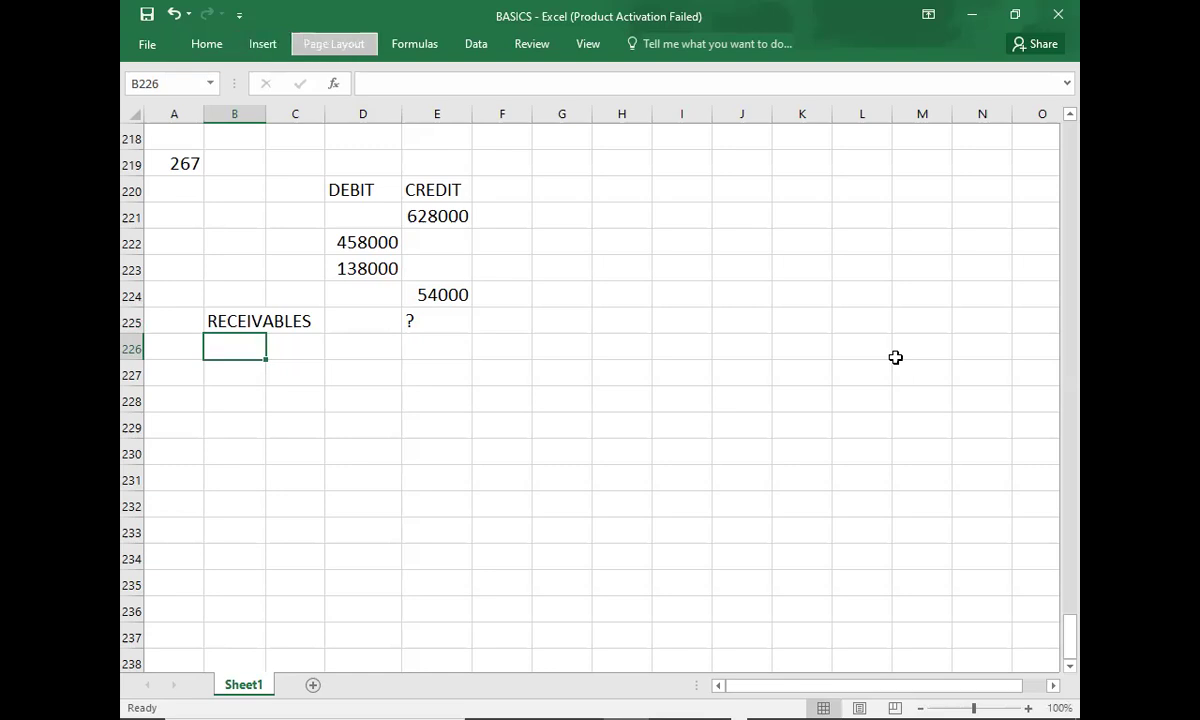
click(443, 313)
key(Delete)
key(Left)
text(?)
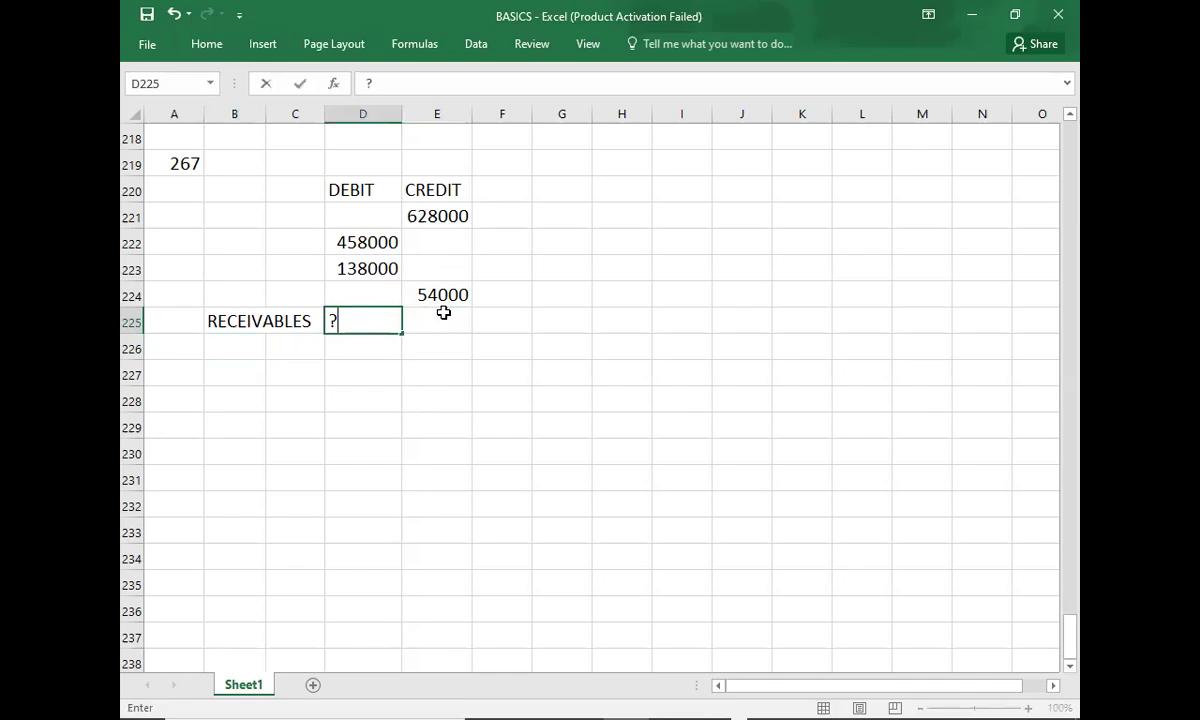
key(Return)
Check the cash on deposit balance in the PDF and record 61000 as a debit in D226.
key(alt+Tab)
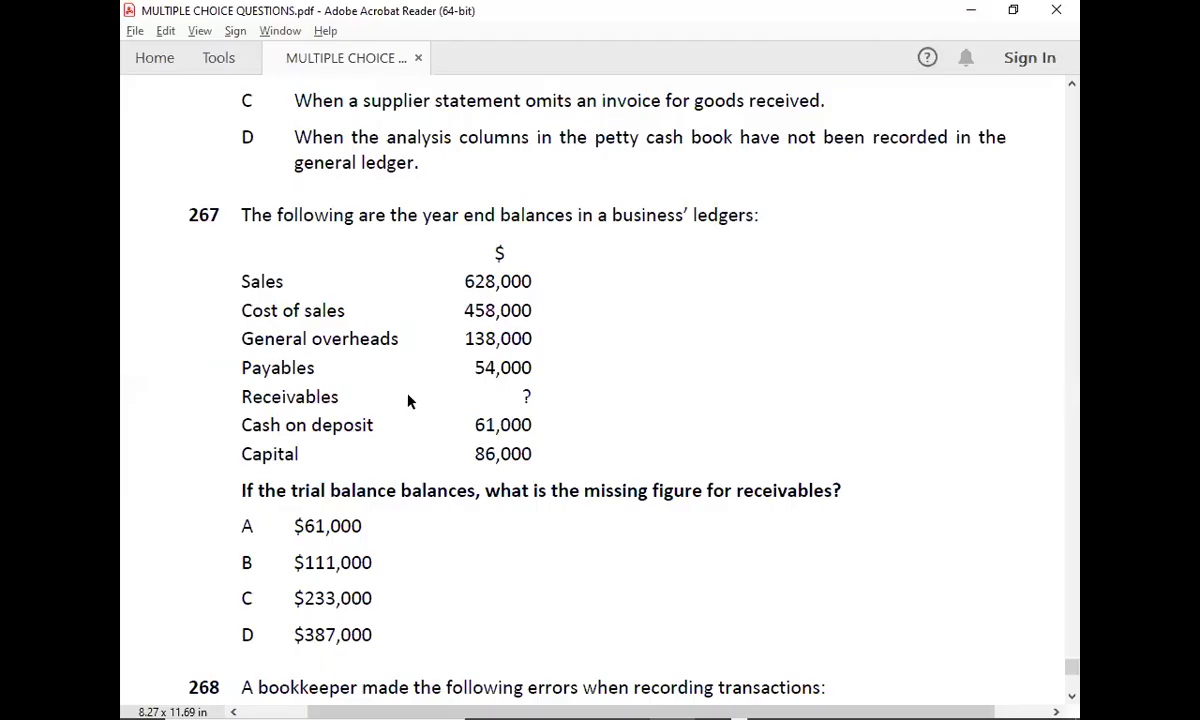
key(alt+Tab)
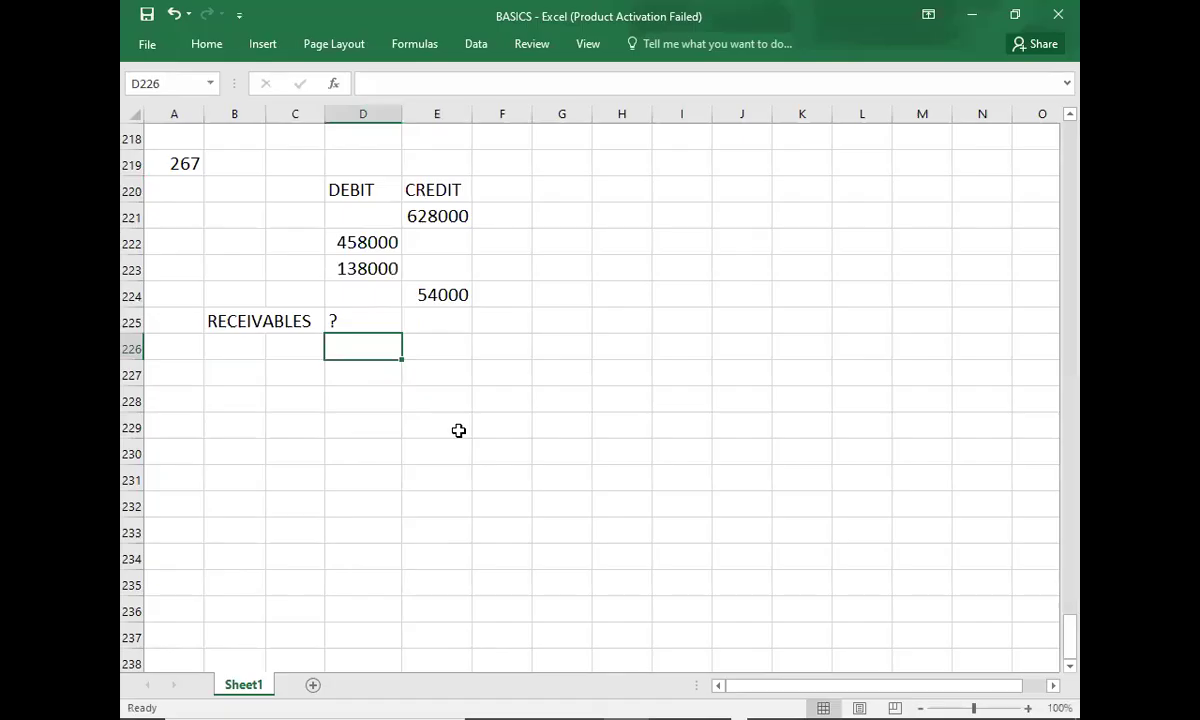
text(61000)
key(Return)
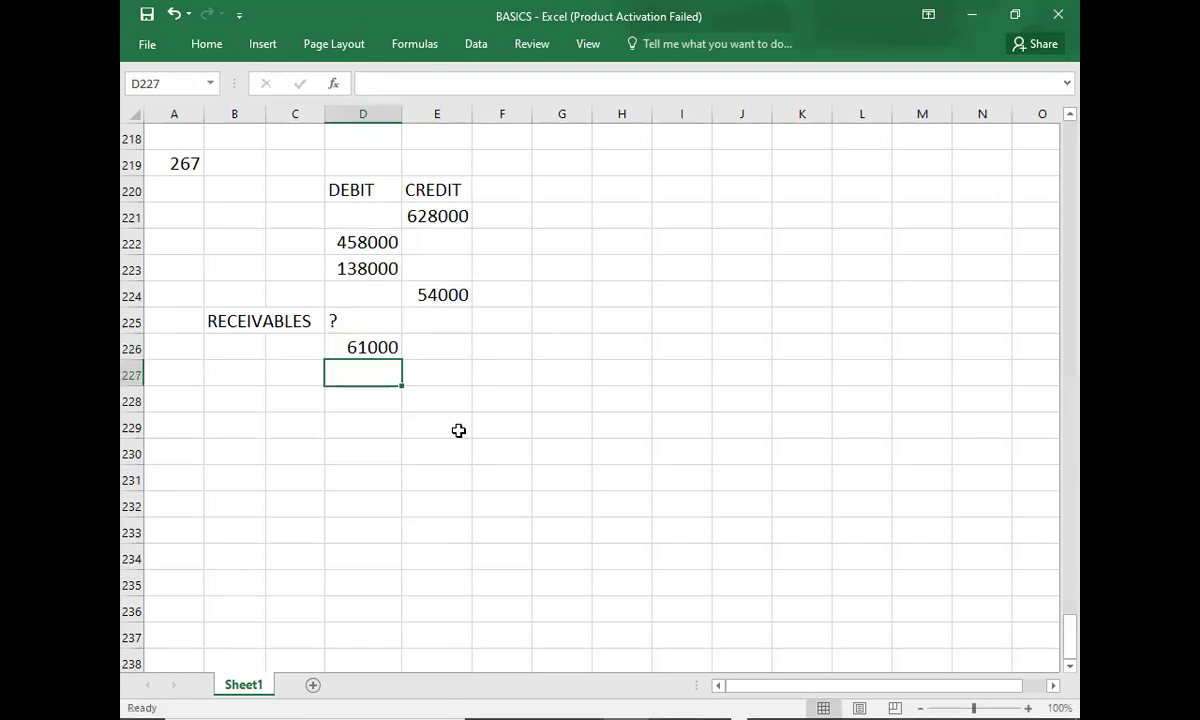
Check the capital balance in the PDF and record 86000 as a credit in E227.
key(alt+Tab)
key(alt+Tab)
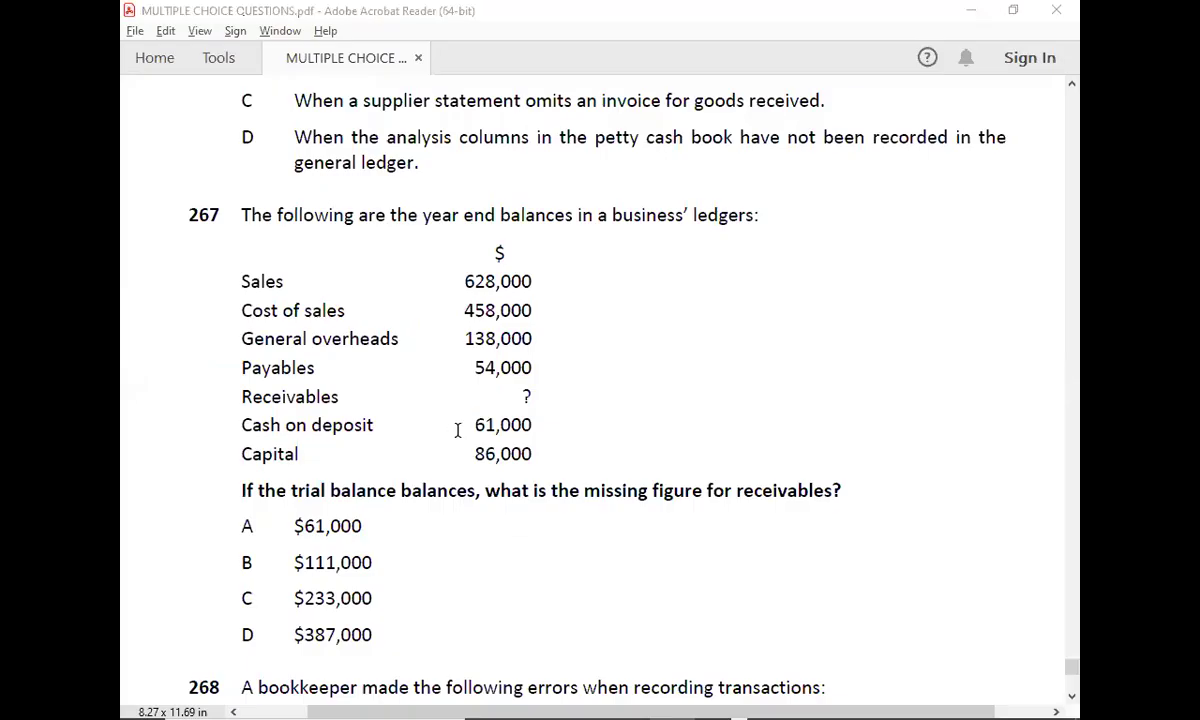
key(Right)
text(86000)
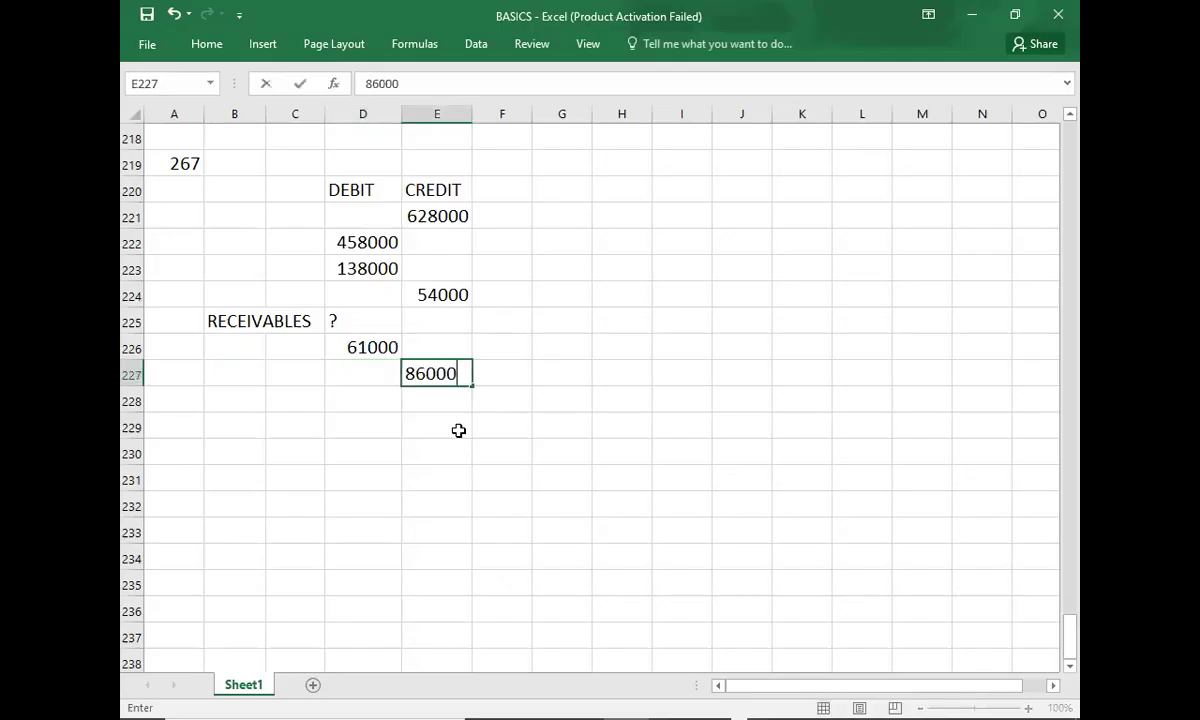
key(Return)
Select the credit amounts E221:E227 to obtain their sum and enter the total 768000 in E228.
key(Up)
key(Up)
key(Up)
key(Up)
key(Up)
key(Up)
key(Up)
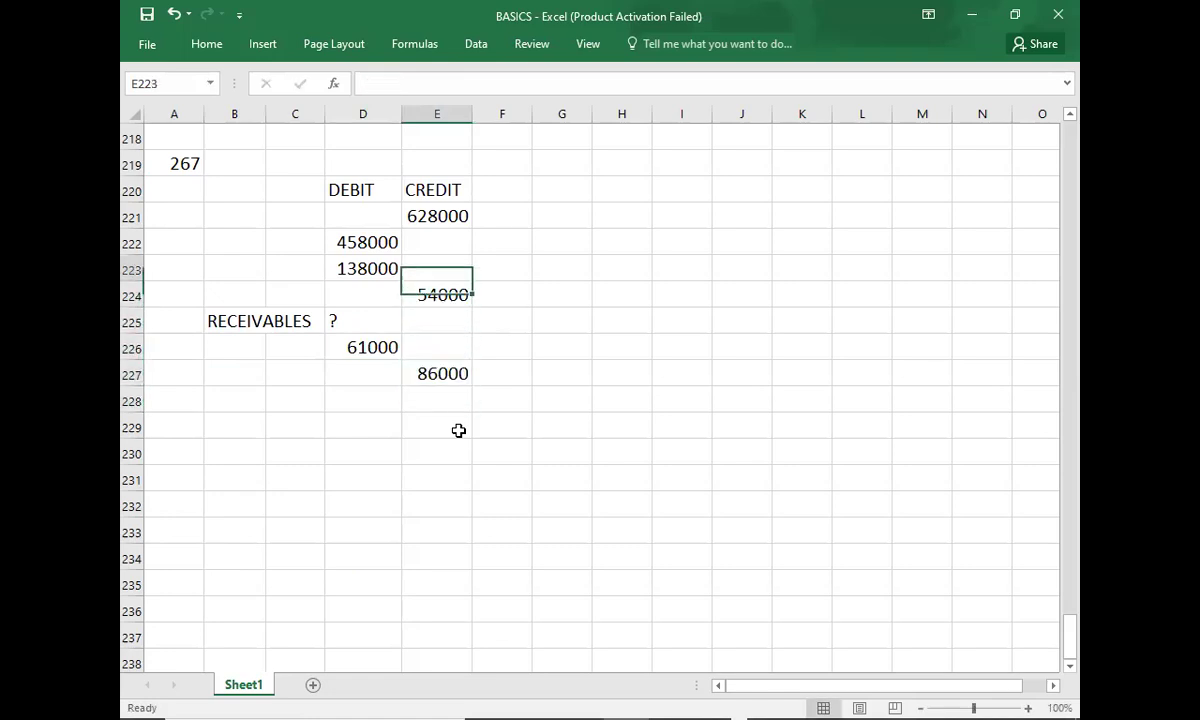
key(shift+Down)
key(shift+Down)
key(shift+Down)
key(shift+Down)
key(shift+Down)
key(shift+Down)
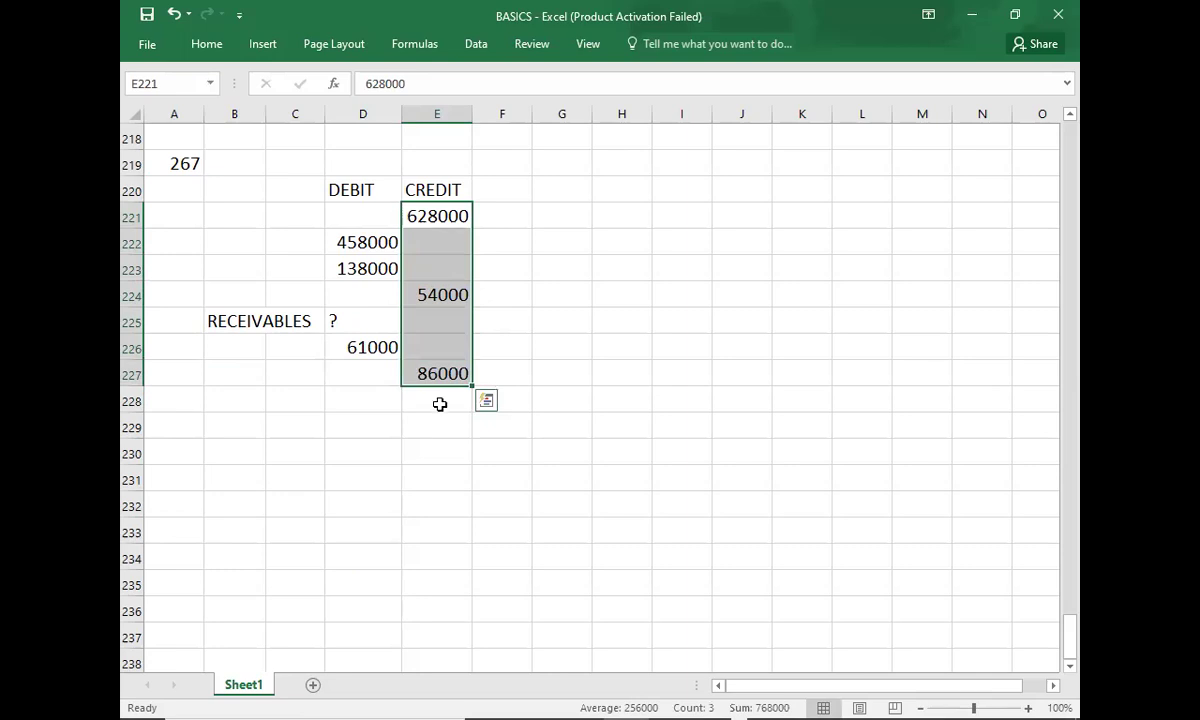
click(439, 403)
text(768000)
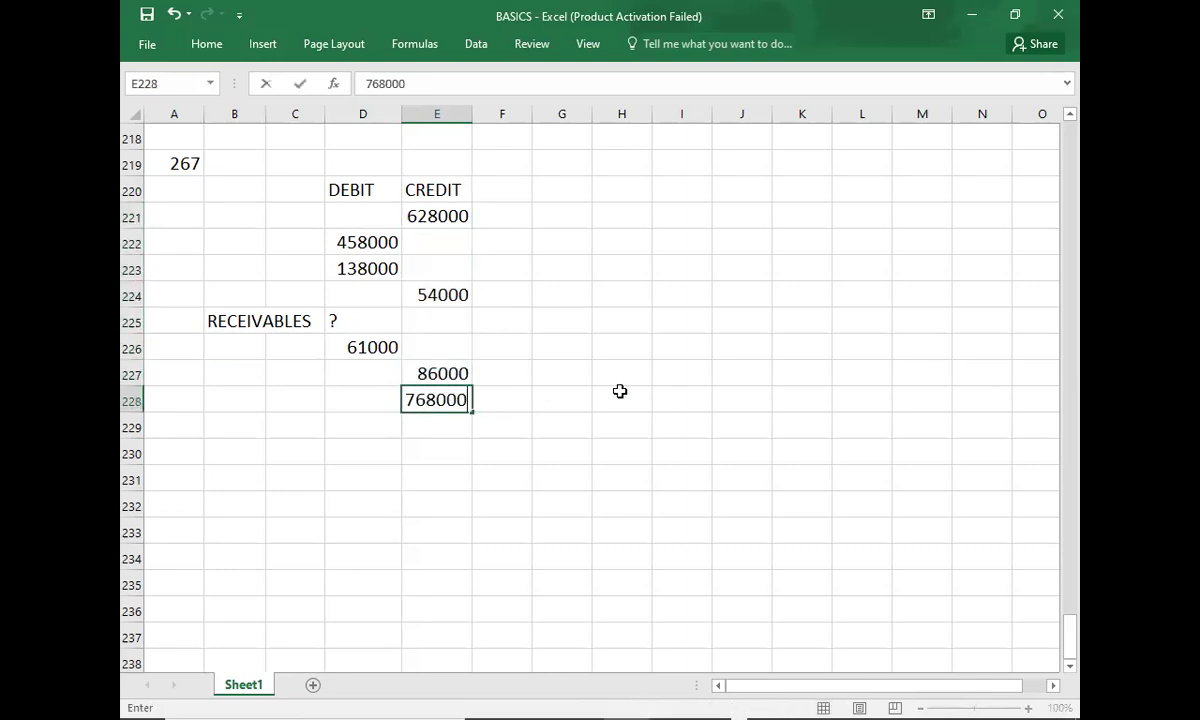
key(ctrl+Return)
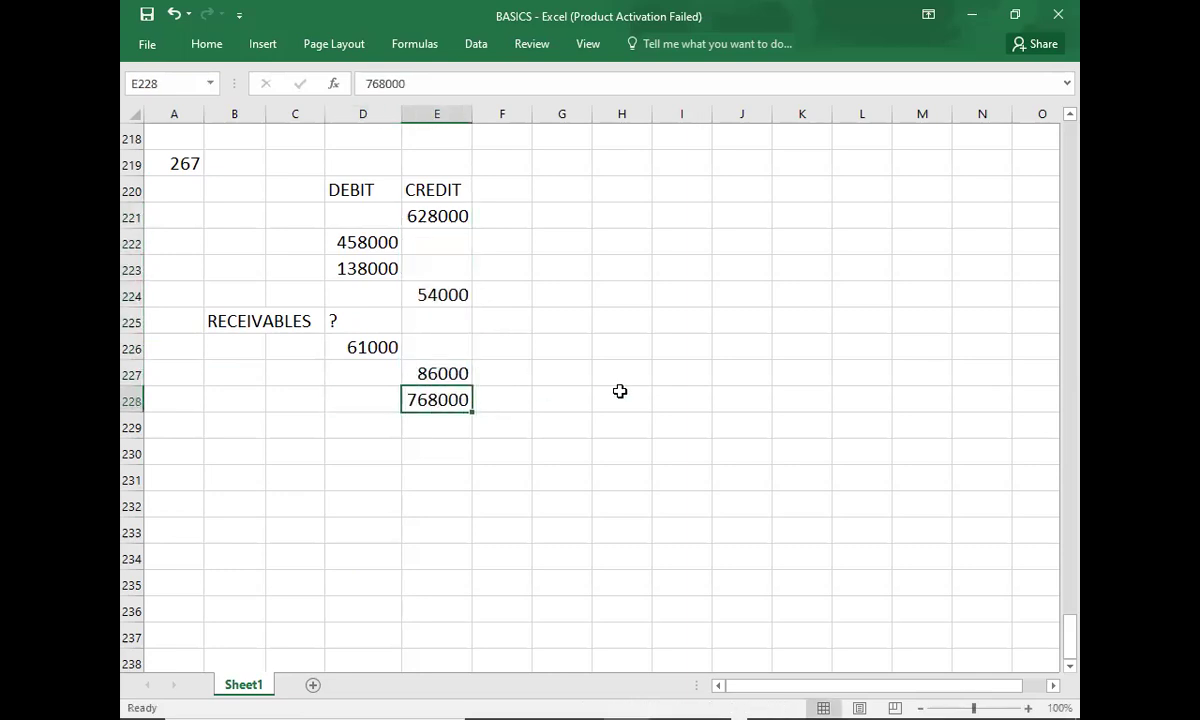
Apply a top and double bottom border to the credit total in E228.
click(194, 50)
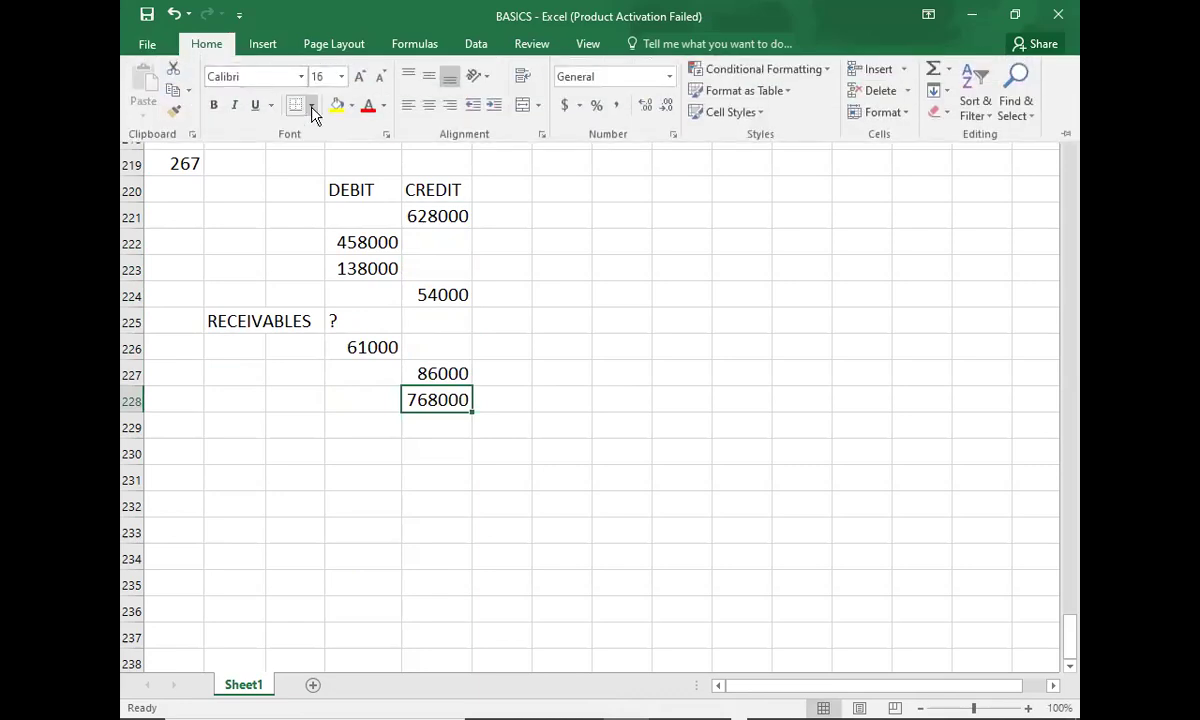
click(311, 108)
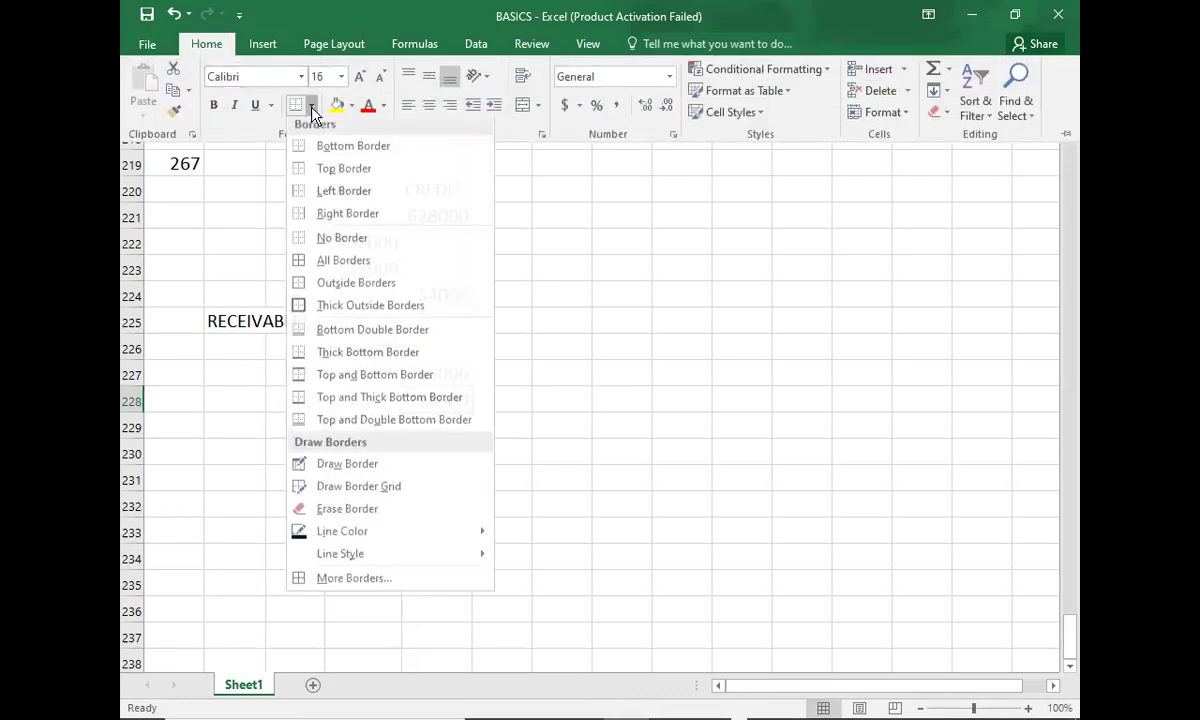
click(310, 425)
Select the debit amounts D222:D226 to obtain their sum.
click(346, 405)
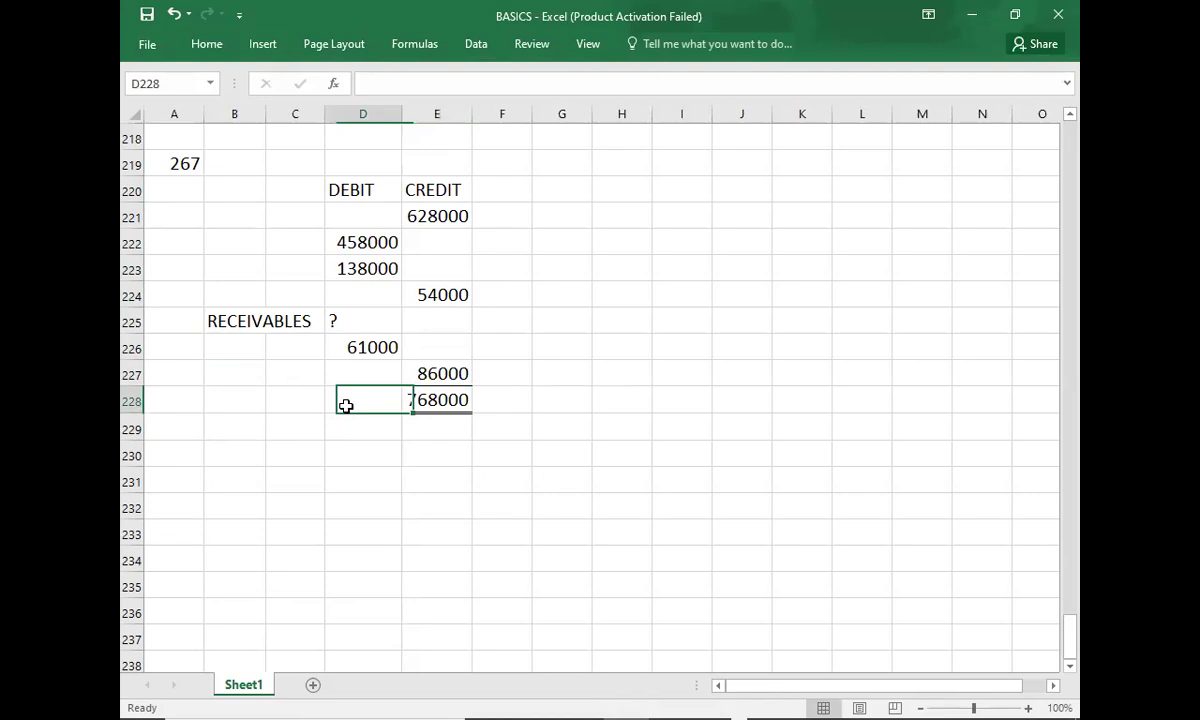
click(353, 245)
key(shift+Down)
key(shift+Down)
key(shift+Down)
key(shift+Down)
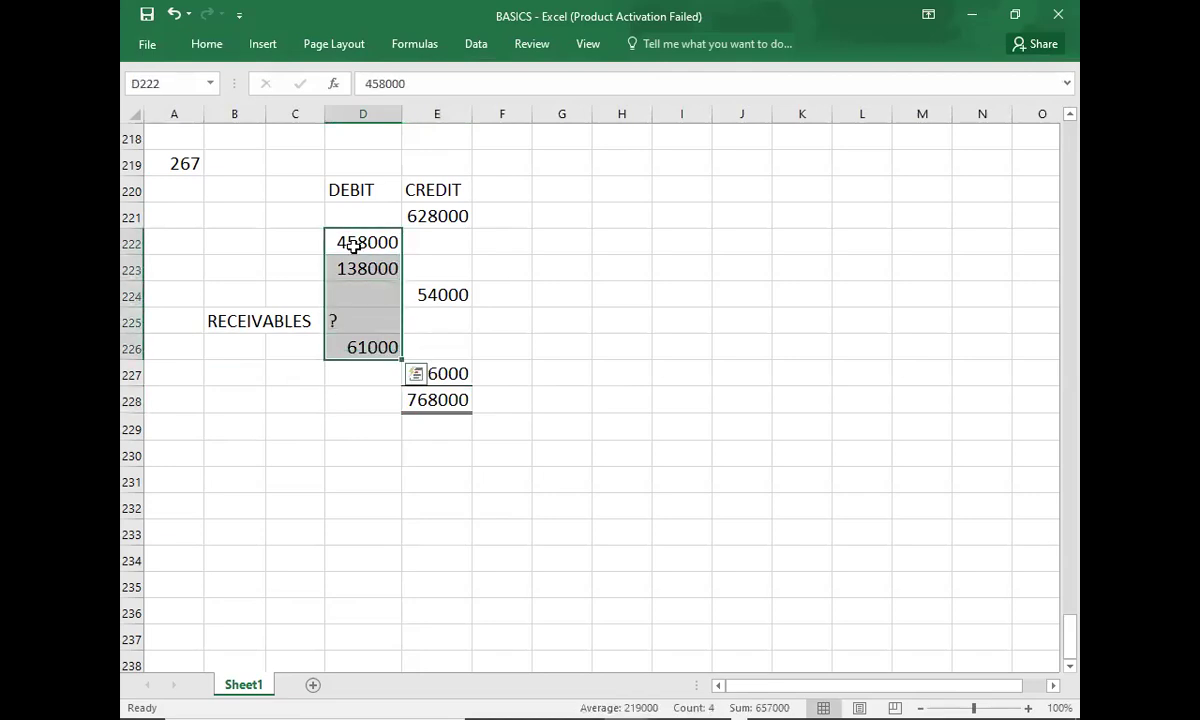
key(Return)
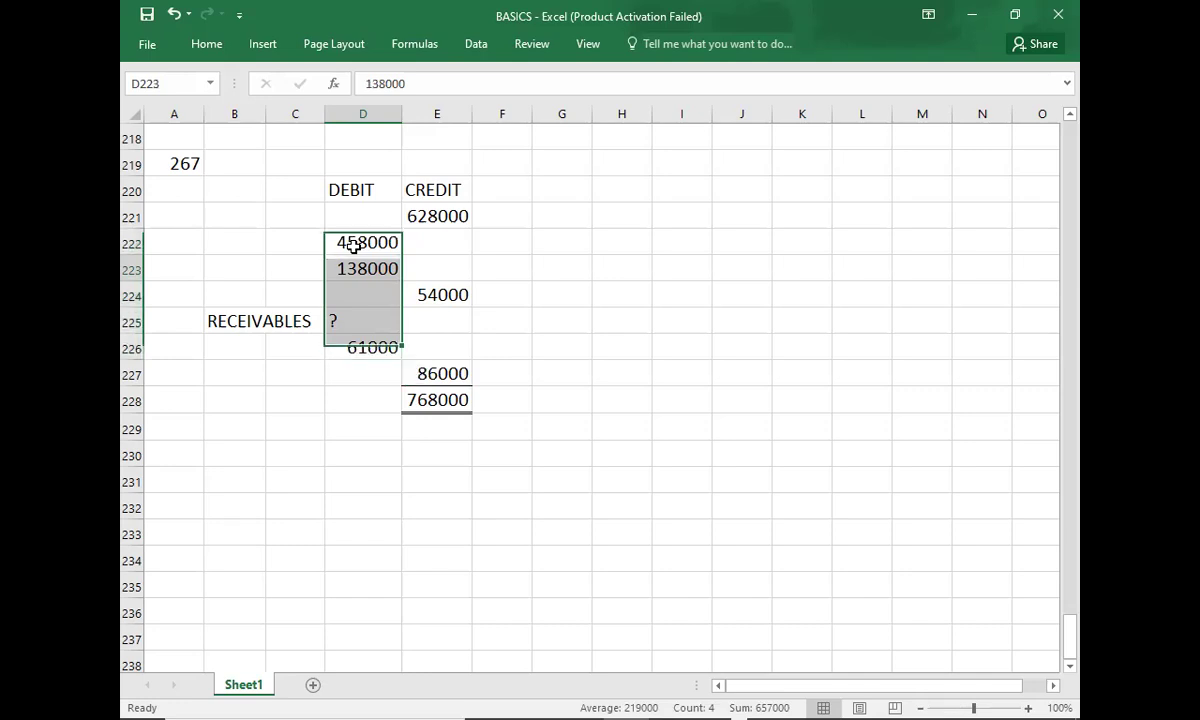
Copy the credit total in E228 with its border into D228 as the debit total.
key(Down)
key(Down)
key(Down)
key(Down)
key(Down)
key(Right)
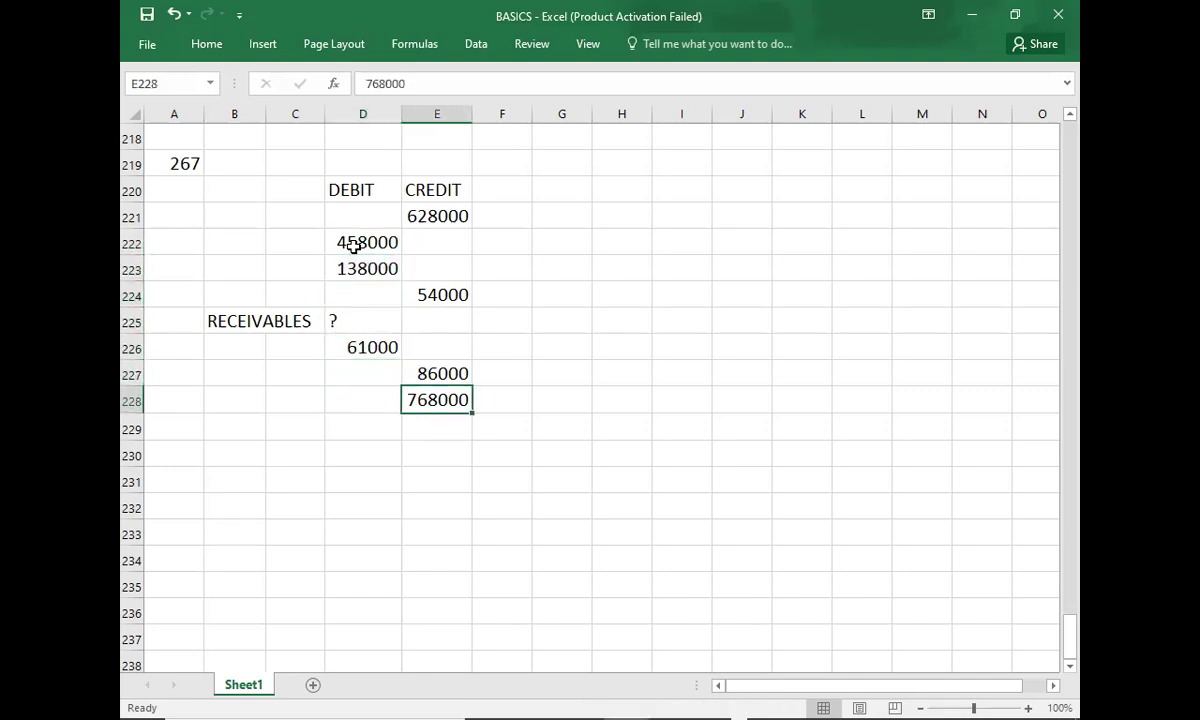
key(ctrl+c)
key(Left)
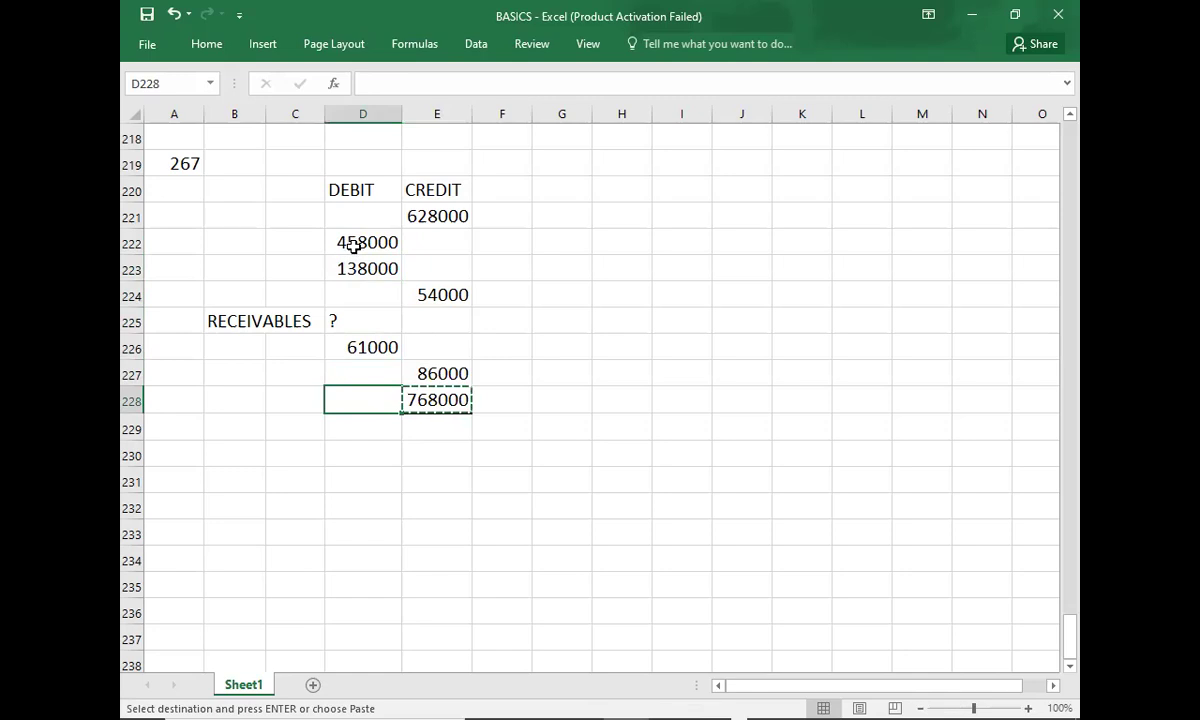
key(ctrl+v)
key(Left)
key(Right)
key(Up)
key(Down)
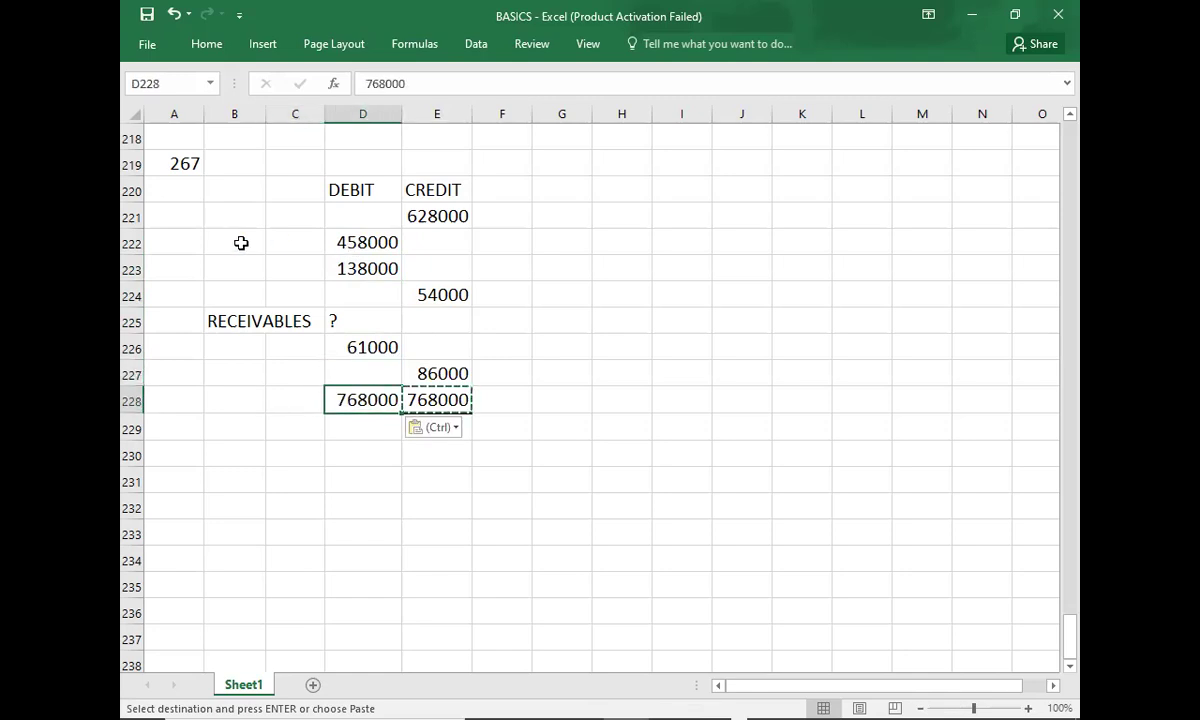
Start a working with 768000- in D231 and select the debit amounts D222:D226 to obtain the figure to subtract.
click(366, 478)
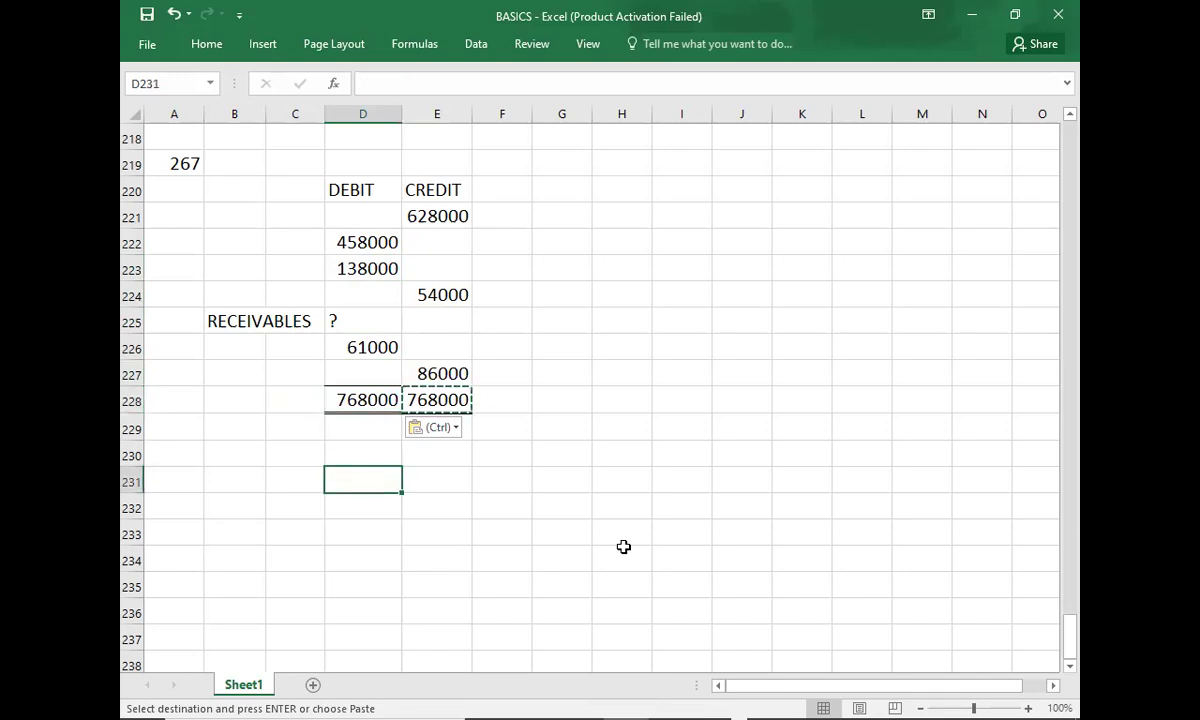
text(768000-)
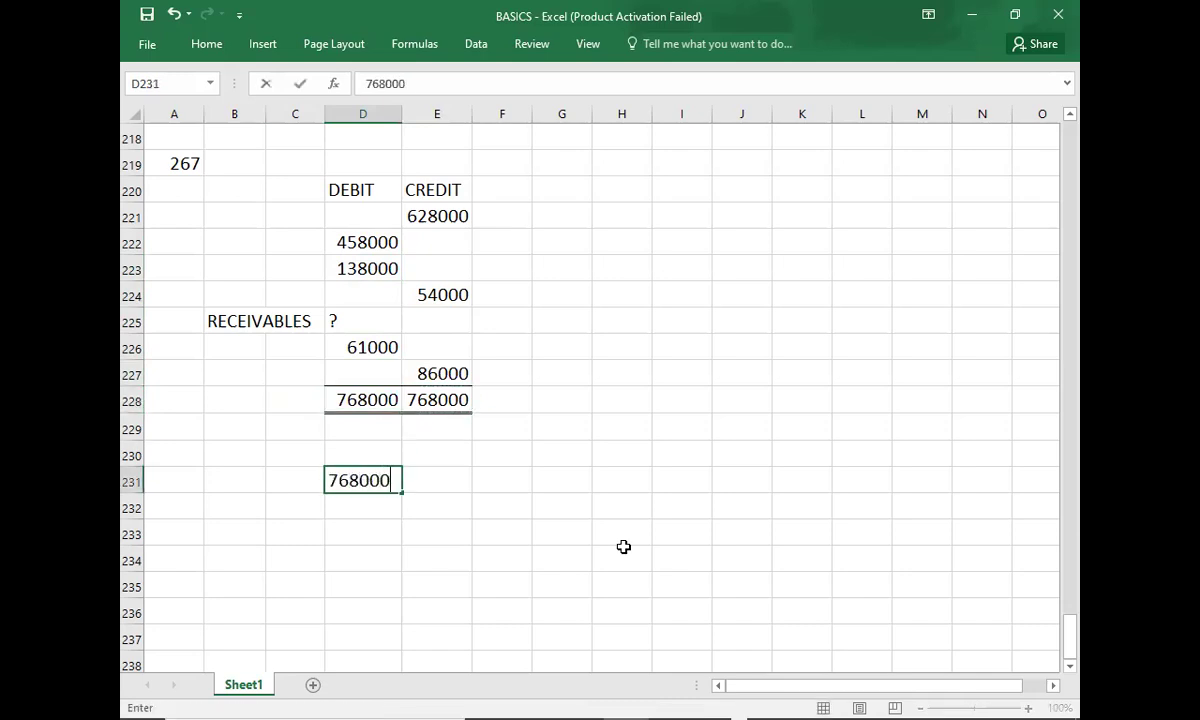
click(365, 345)
key(shift+Up)
key(shift+Up)
key(shift+Up)
key(shift+Up)
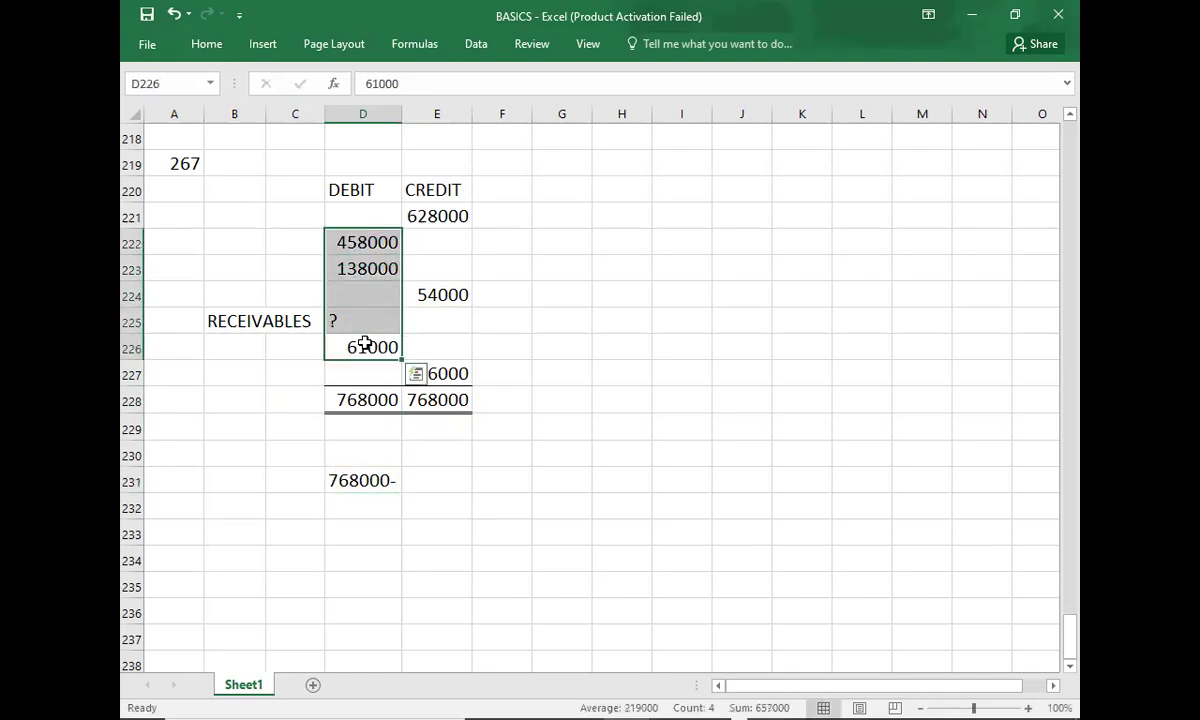
key(Down)
key(Down)
key(Down)
key(Down)
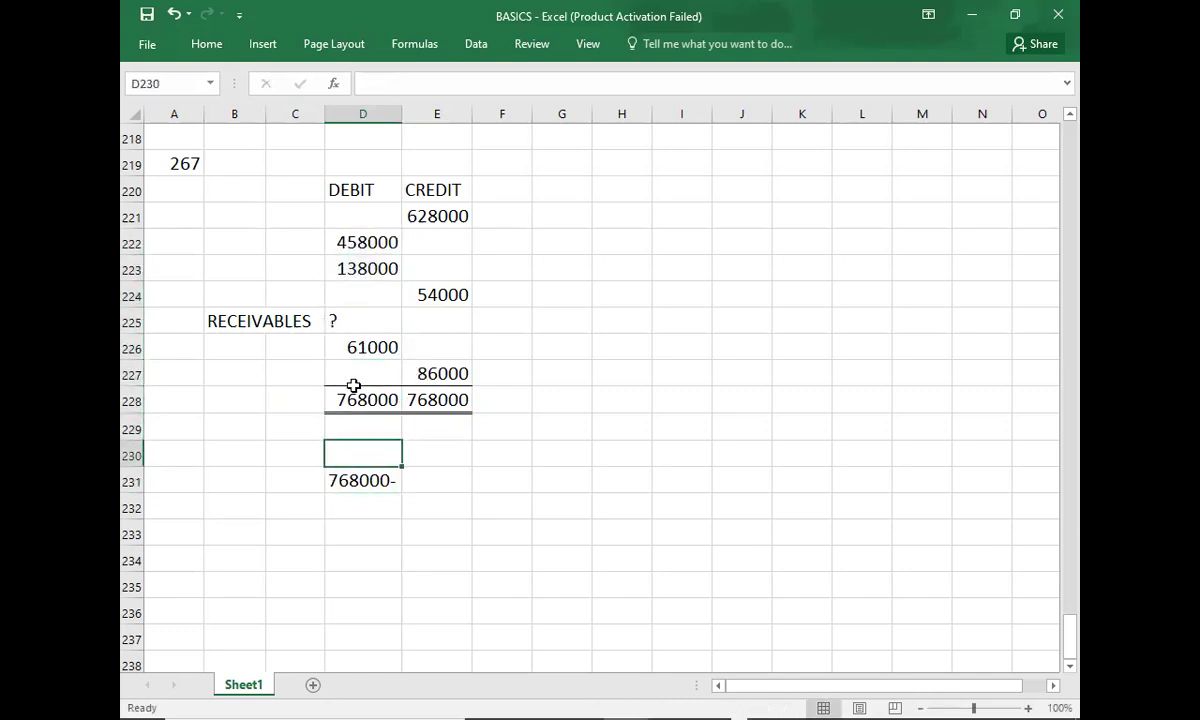
double_click(350, 479)
text(768000-65700)
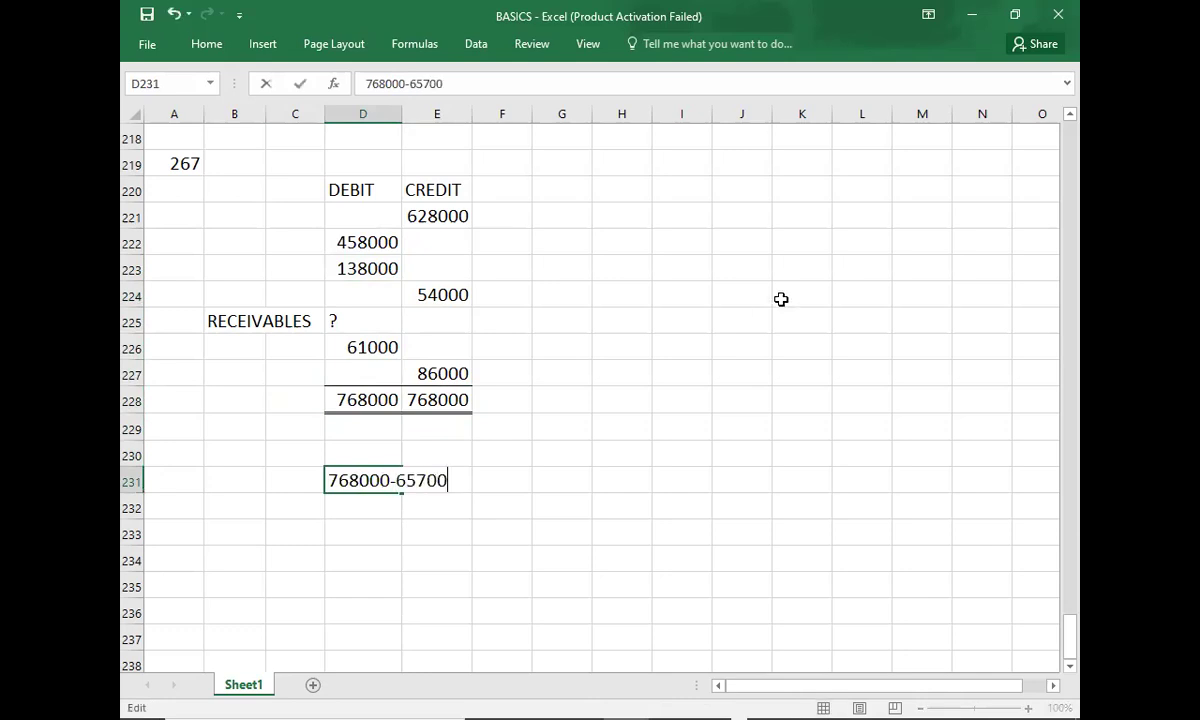
text(0 = 111)
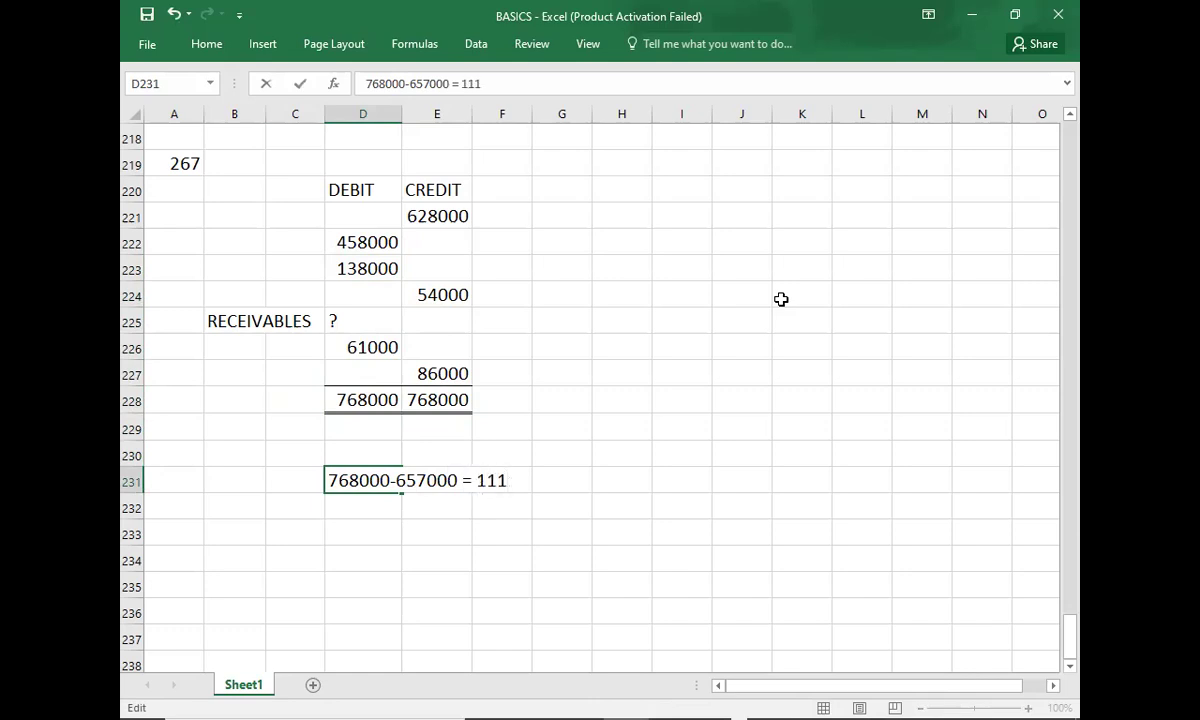
text(0000)
Replace the question mark beside RECEIVABLES in D225 with 111000.
click(364, 318)
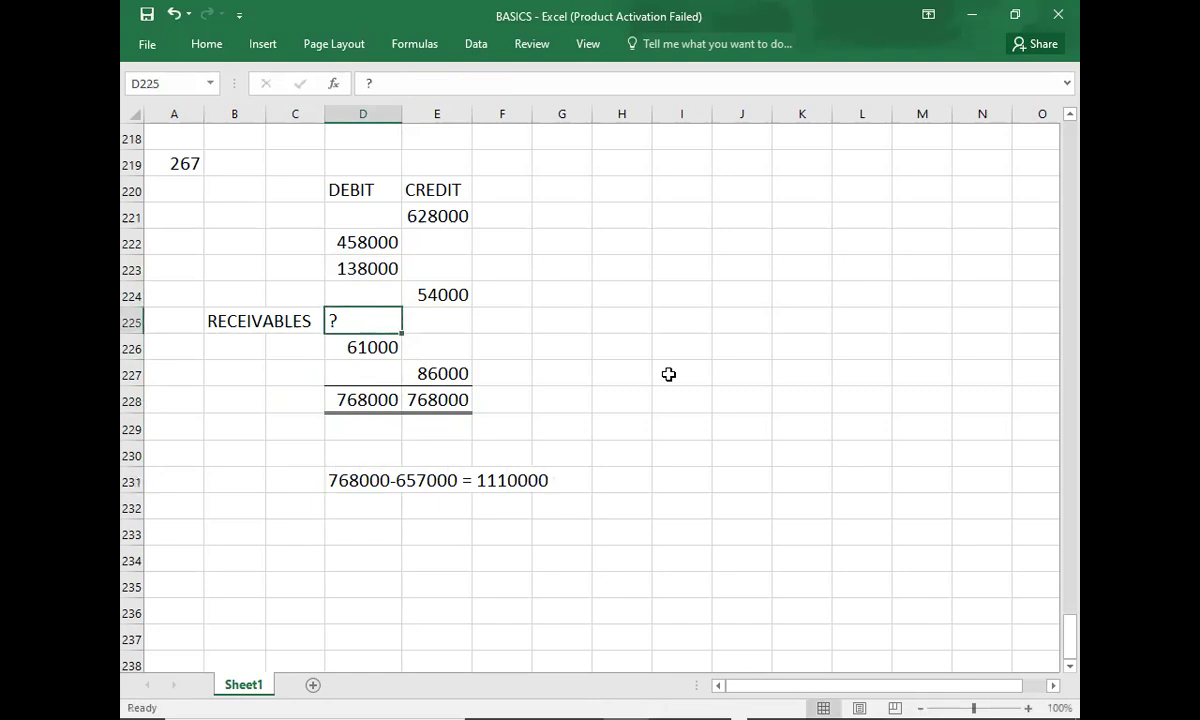
text(111000)
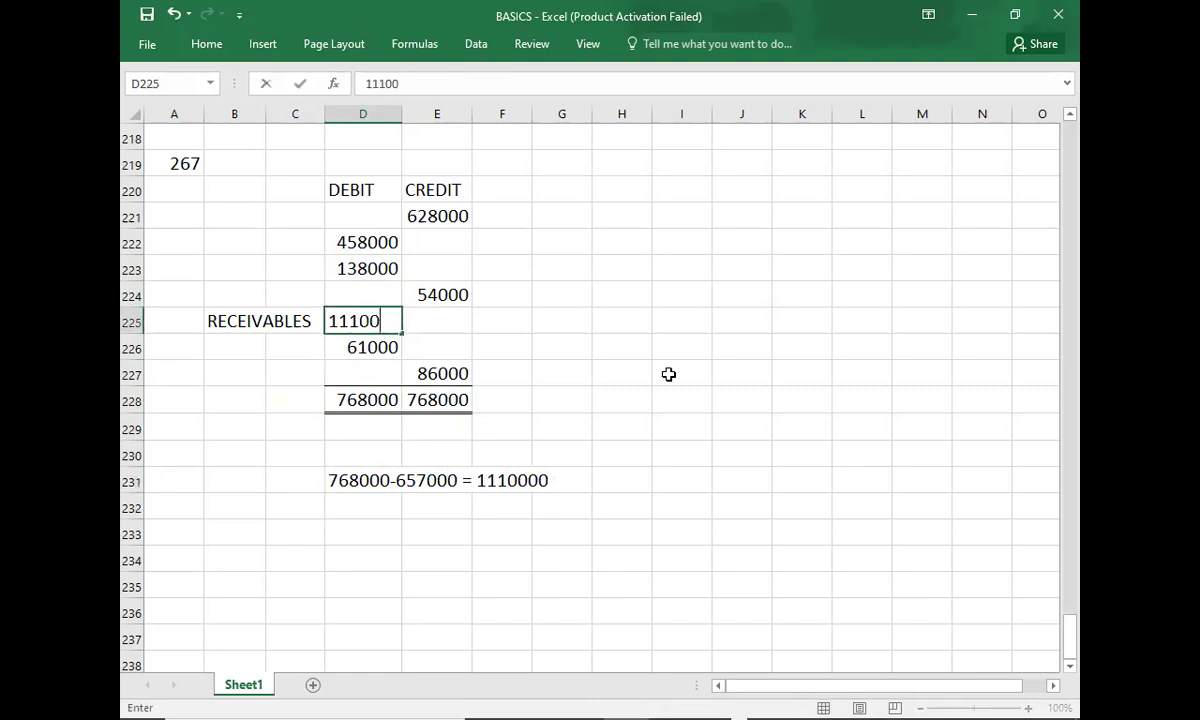
key(Return)
key(Return)
key(Down)
key(Down)
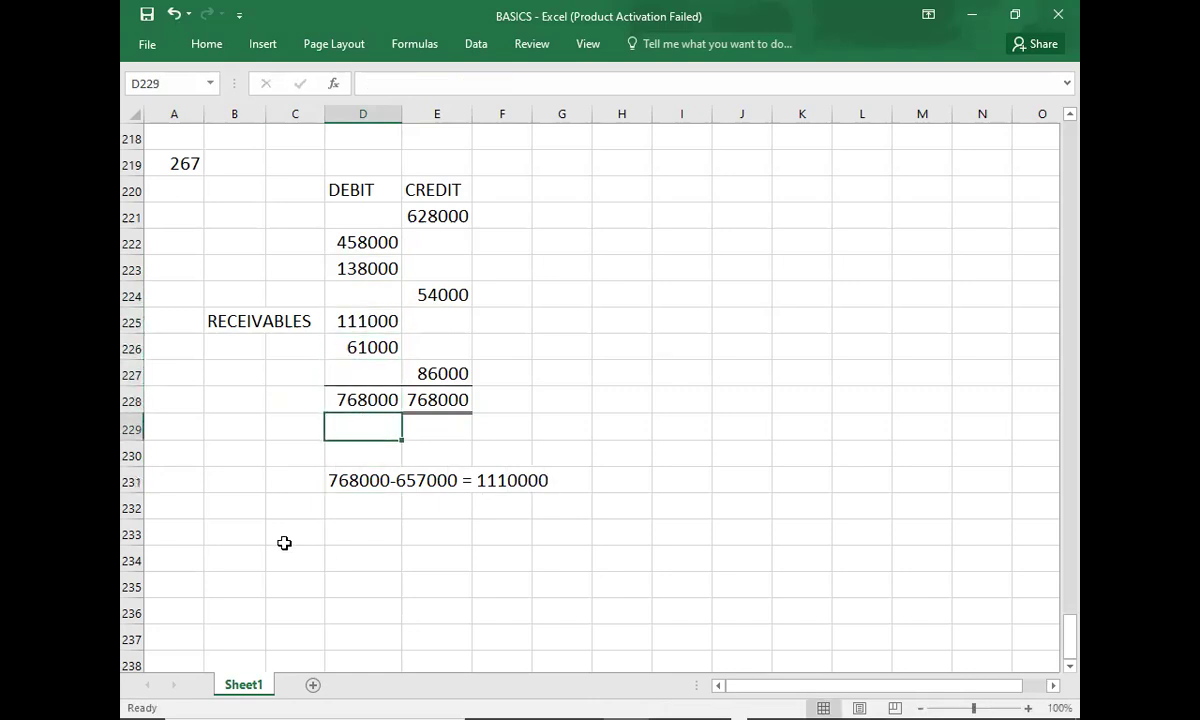
double_click(357, 482)
click(540, 481)
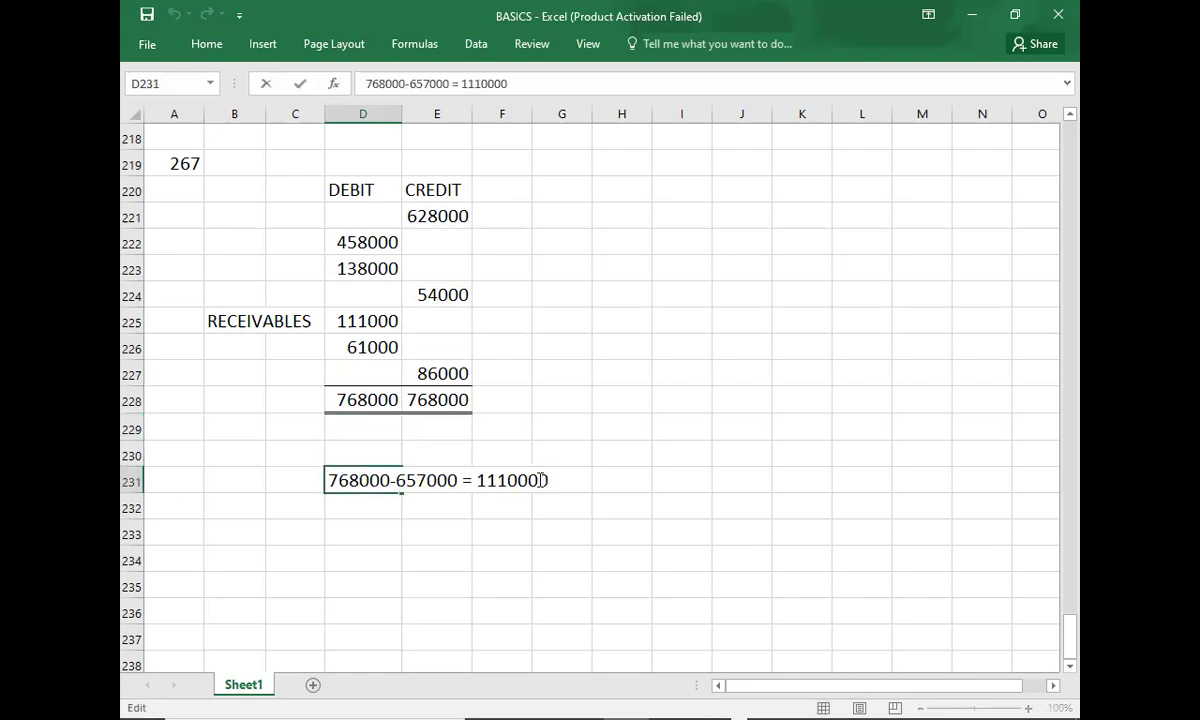
key(BackSpace)
key(Return)
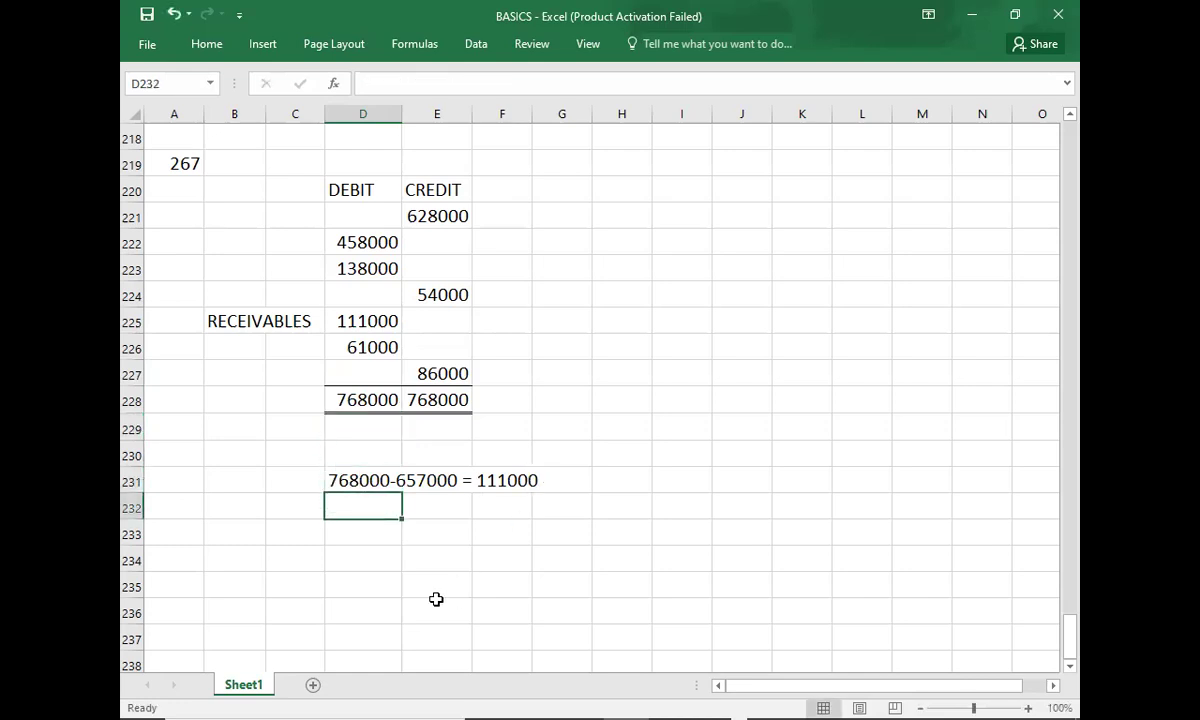
key(Right)
key(Up)
key(Up)
key(Up)
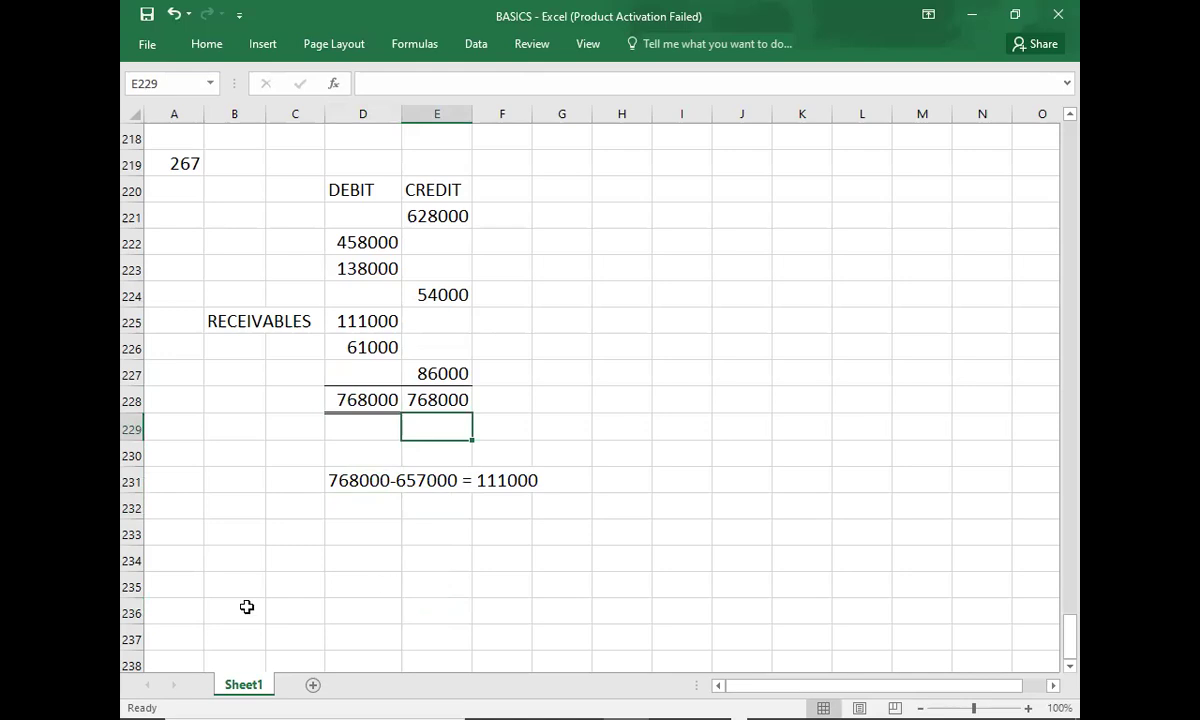
Check question 267's answer options in the PDF against the receivables figure, and return to the Excel worksheet.
key(alt+Tab)
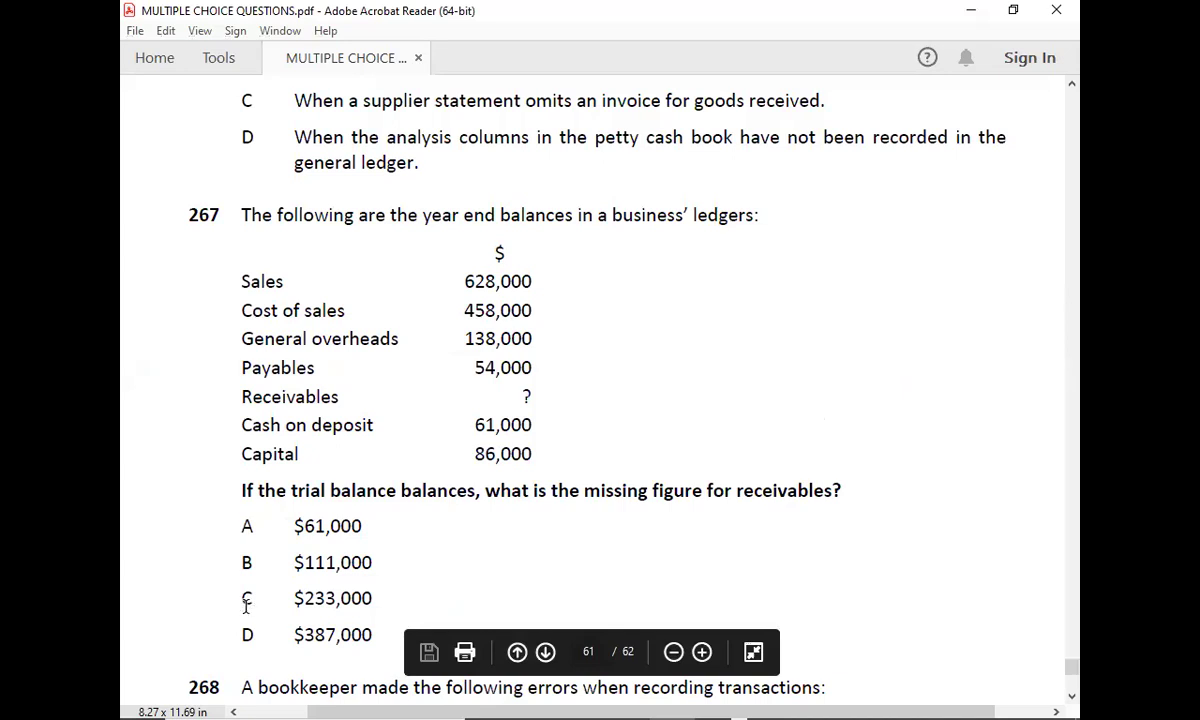
scroll(245, 606, down, 1)
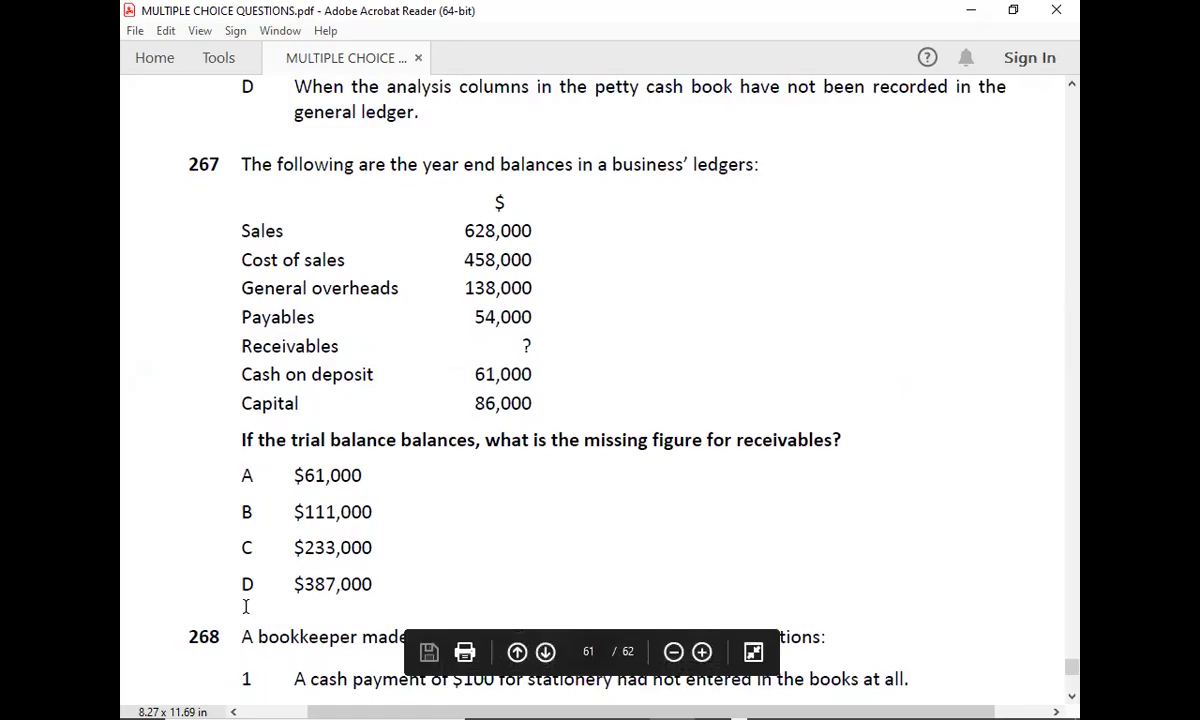
key(alt+Tab)
key(Left)
key(Left)
key(Left)
key(Left)
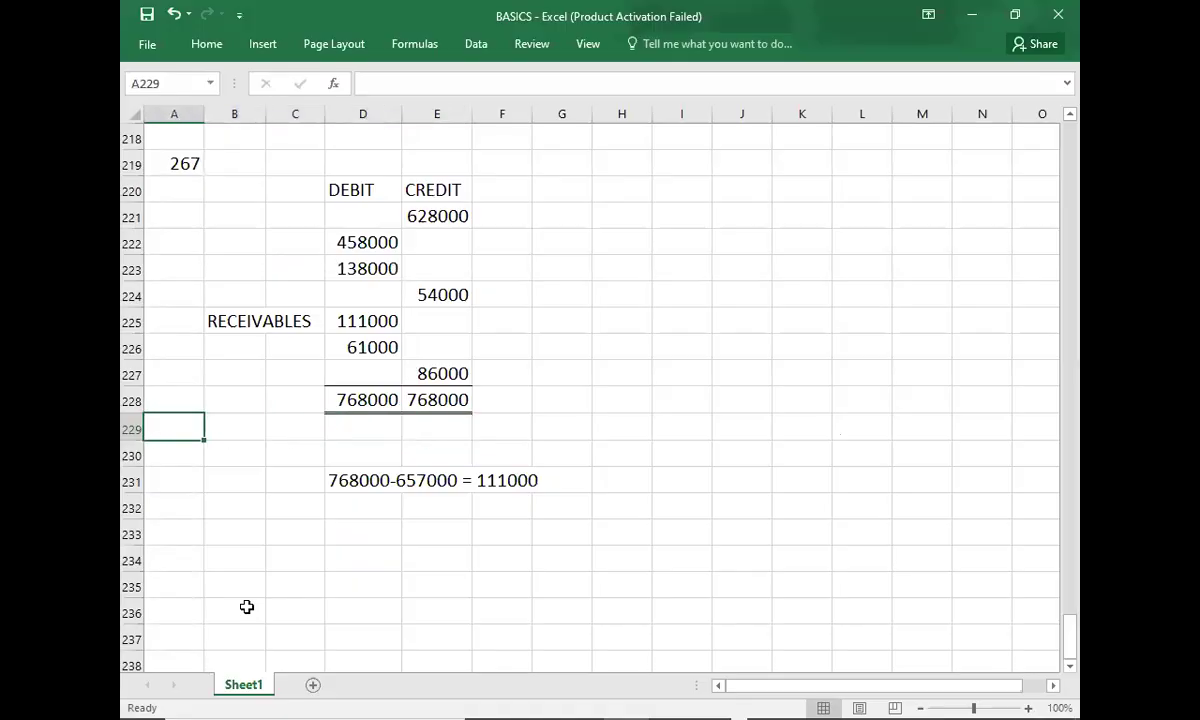
Select the credit amounts E221:E227 to recheck their sum against the credit total.
key(Right)
key(Right)
key(Right)
key(Up)
key(Up)
key(Right)
key(shift+Up)
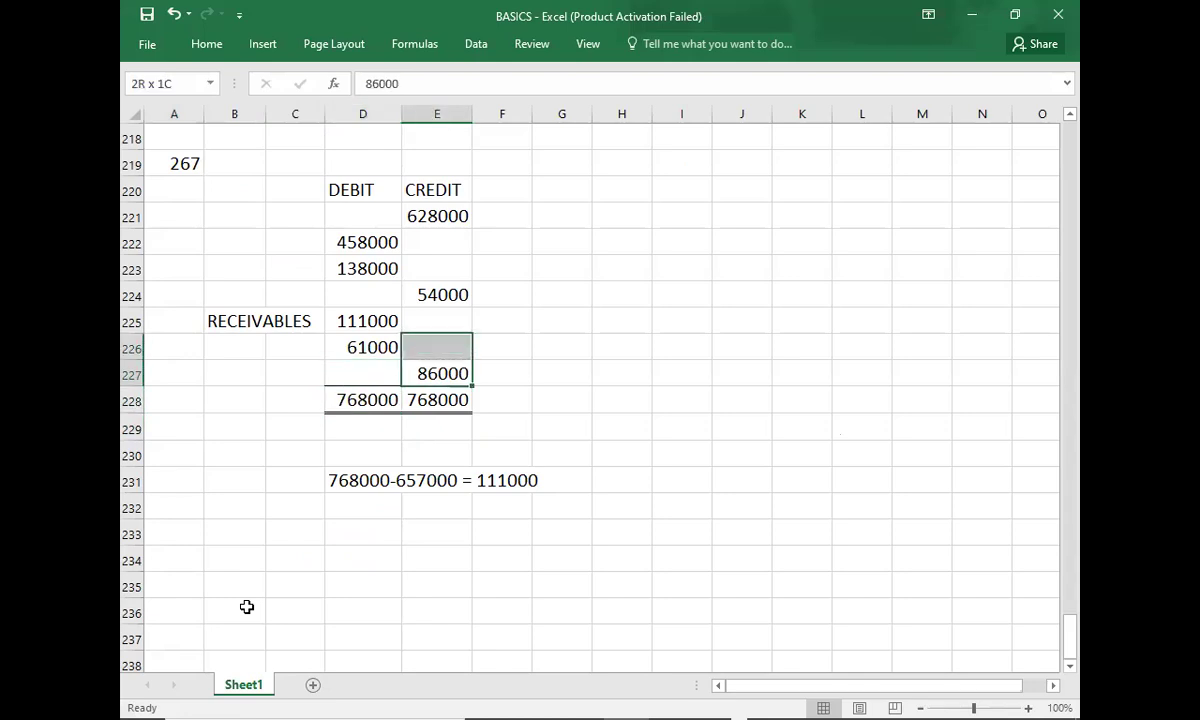
key(shift+Up)
key(shift+Up)
key(shift+Up)
key(shift+Up)
key(shift+Up)
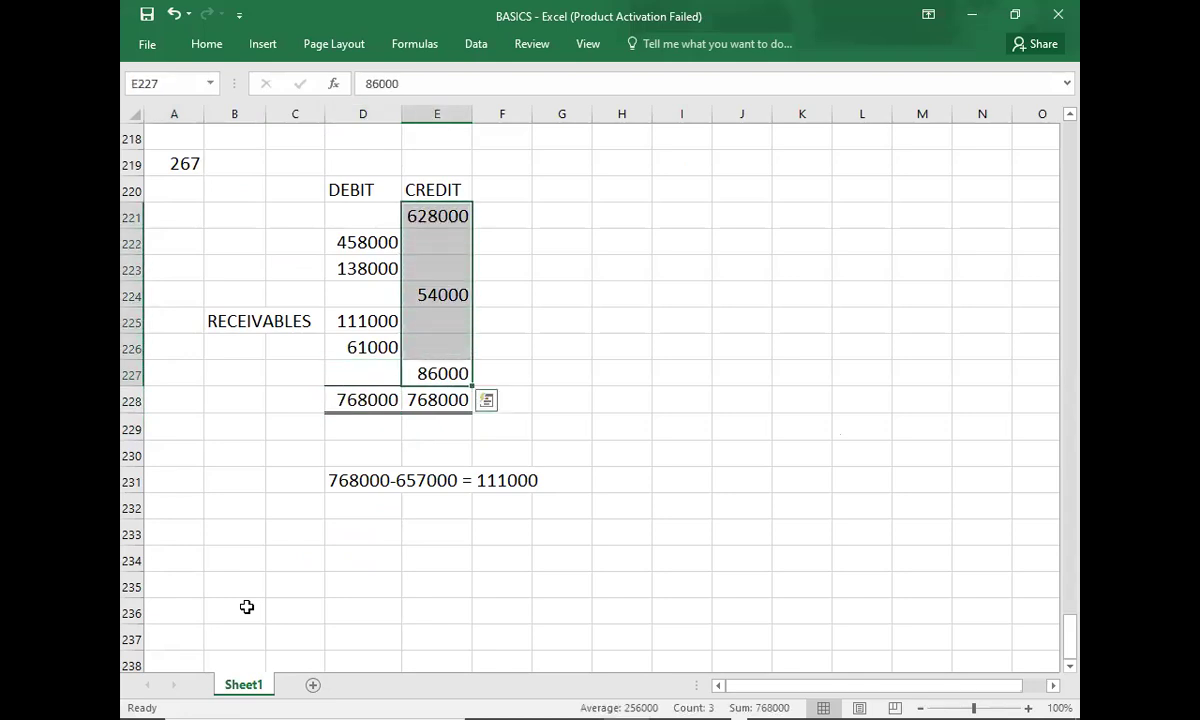
key(Left)
key(Left)
key(Left)
key(Left)
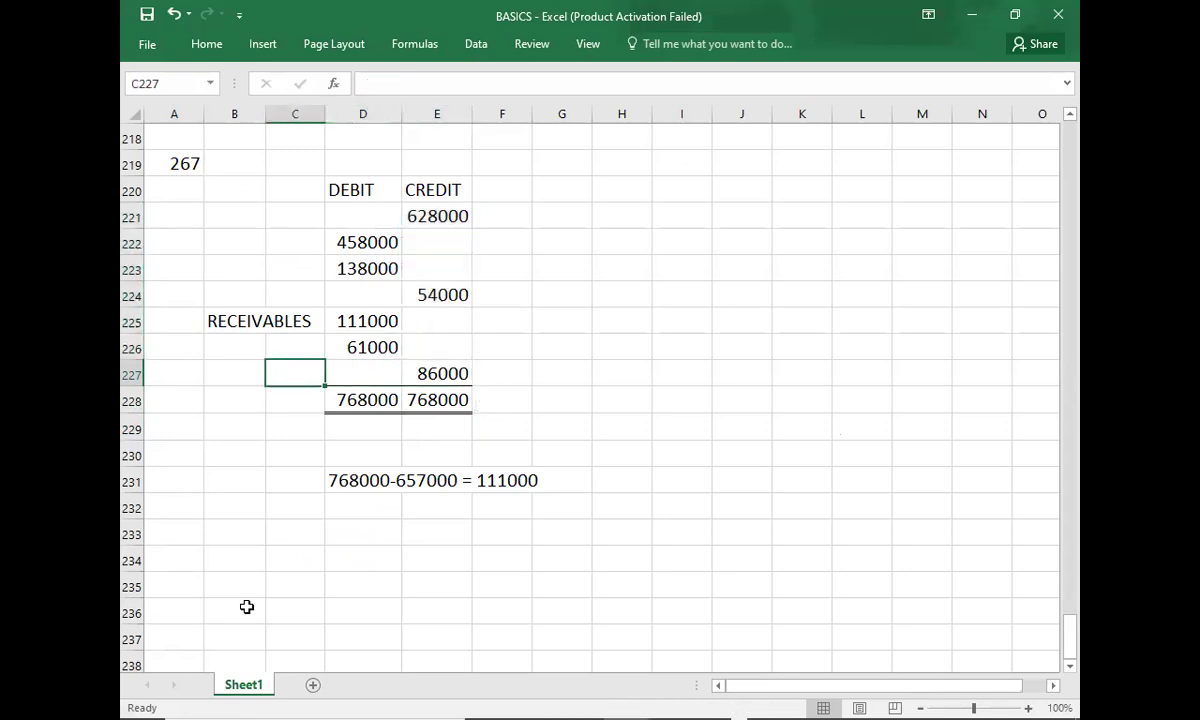
Switch to the PDF, go past question 268 and read question 269 on payables and credit purchases.
key(alt+Tab)
scroll(245, 607, down, 6)
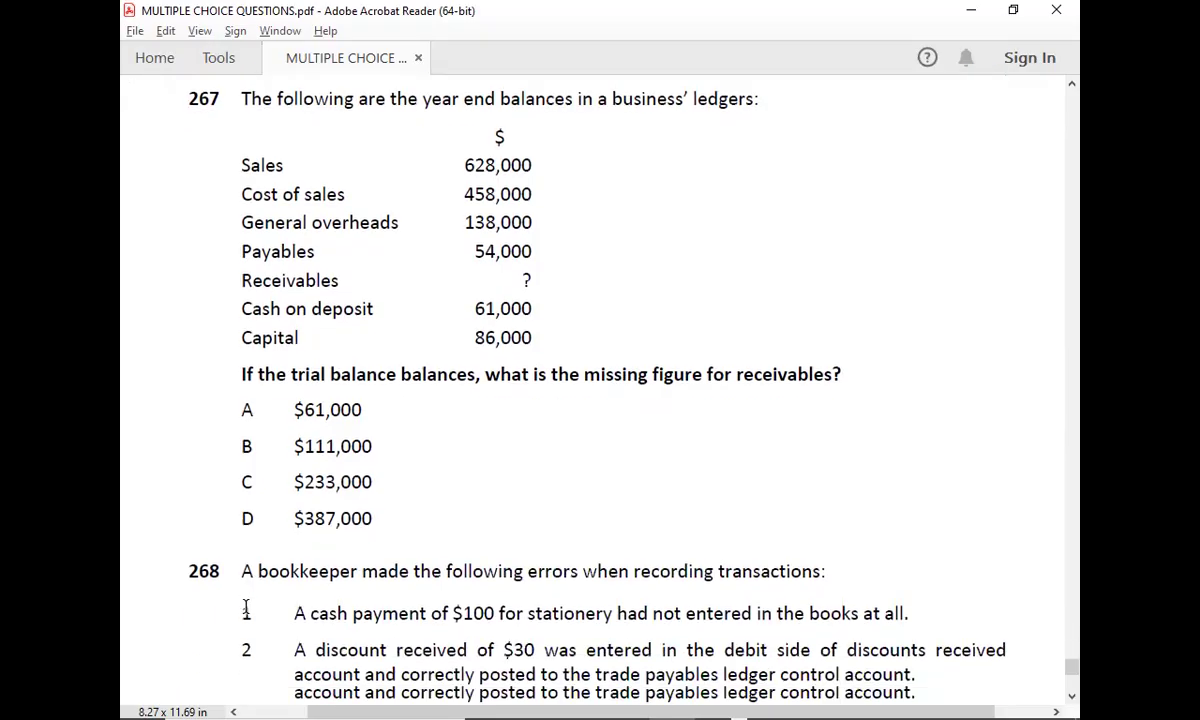
scroll(246, 607, down, 15)
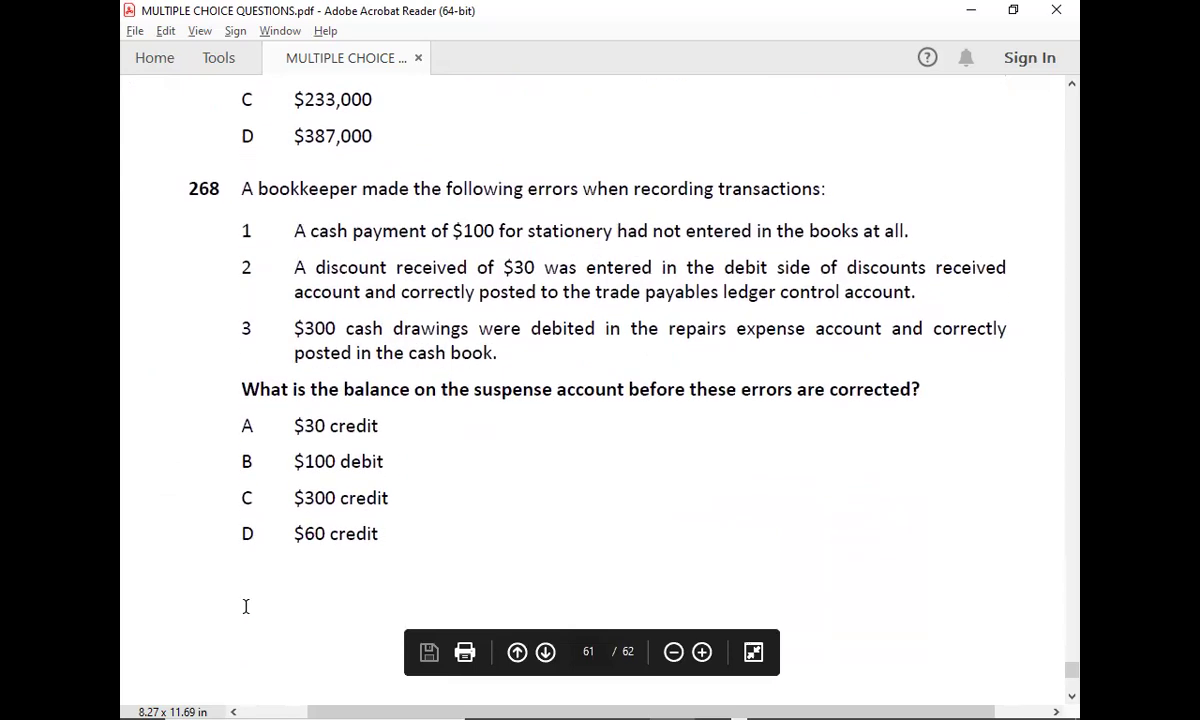
scroll(246, 607, down, 3)
scroll(246, 607, down, 3)
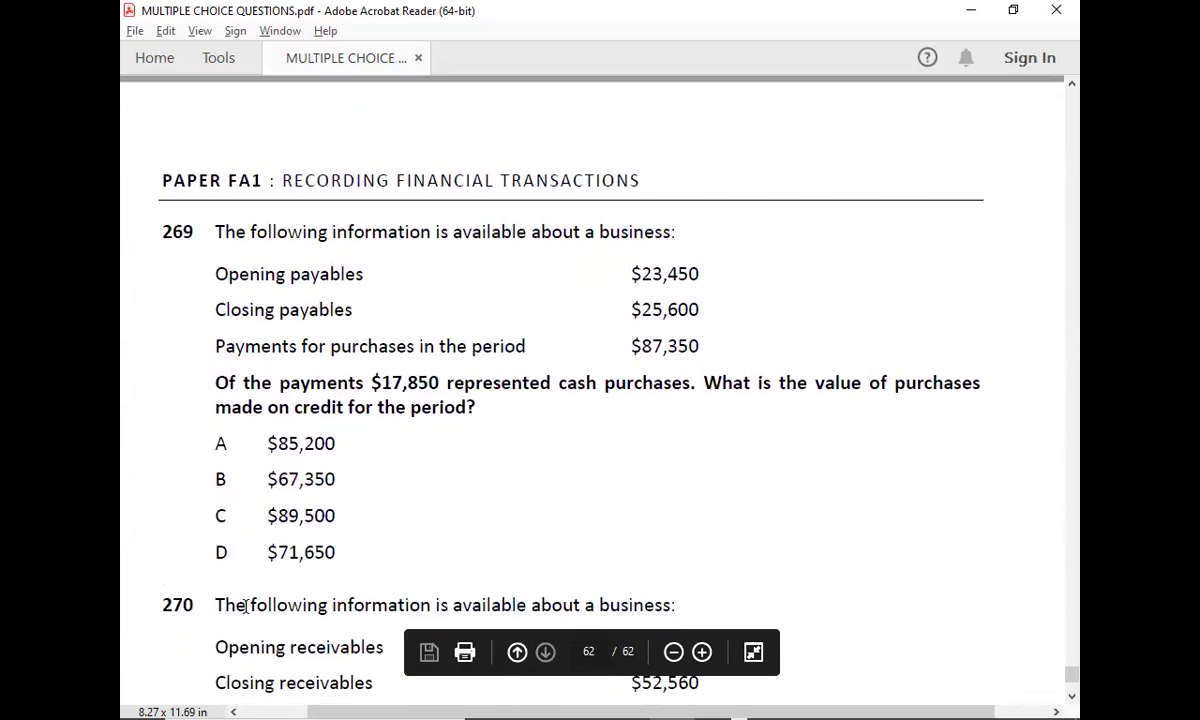
scroll(246, 607, down, 1)
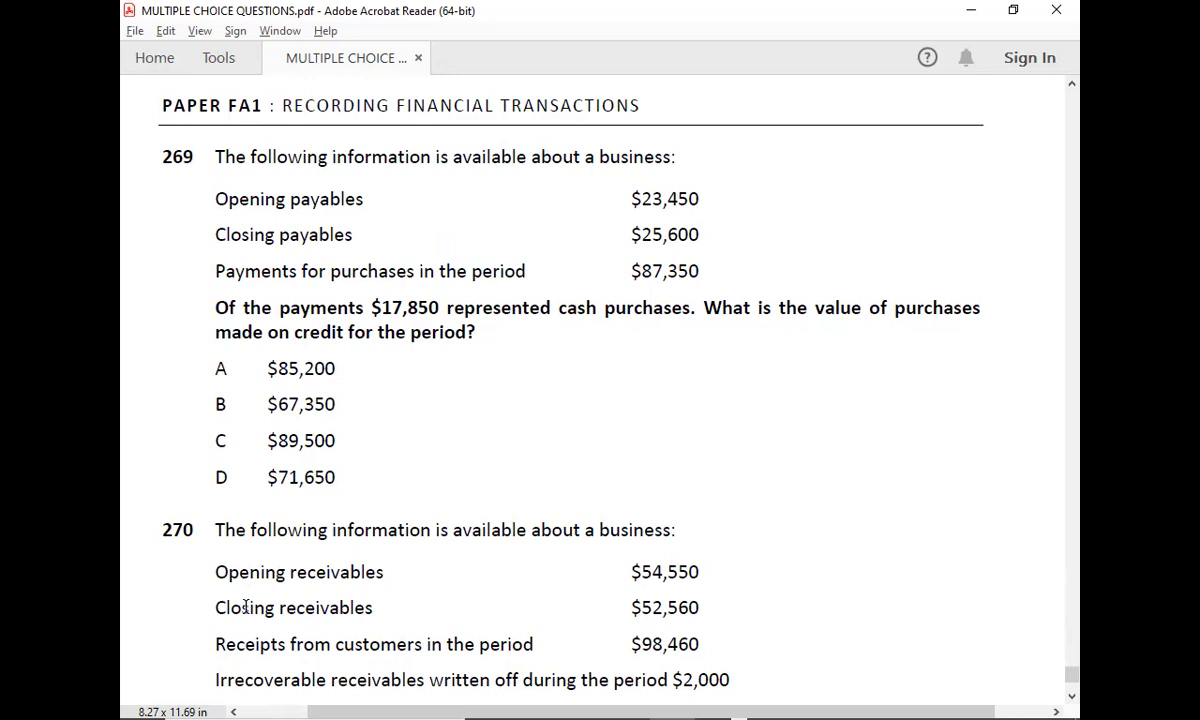
Return to the Excel worksheet and enter the question number 269 in A233, below the question 267 working.
key(alt+Tab)
key(Down)
key(Down)
key(Down)
key(Down)
key(Down)
key(Down)
key(Down)
key(Down)
key(Down)
key(Down)
key(Down)
key(Down)
key(Down)
key(Down)
key(Down)
key(Down)
key(Down)
key(Down)
key(Down)
key(Down)
key(Down)
key(Down)
key(Down)
key(Up)
key(Up)
key(Up)
key(Up)
key(Up)
key(Up)
key(Up)
key(Up)
key(Up)
key(Up)
key(Up)
key(Up)
key(Up)
key(Up)
key(Up)
key(Up)
key(Up)
text(269)
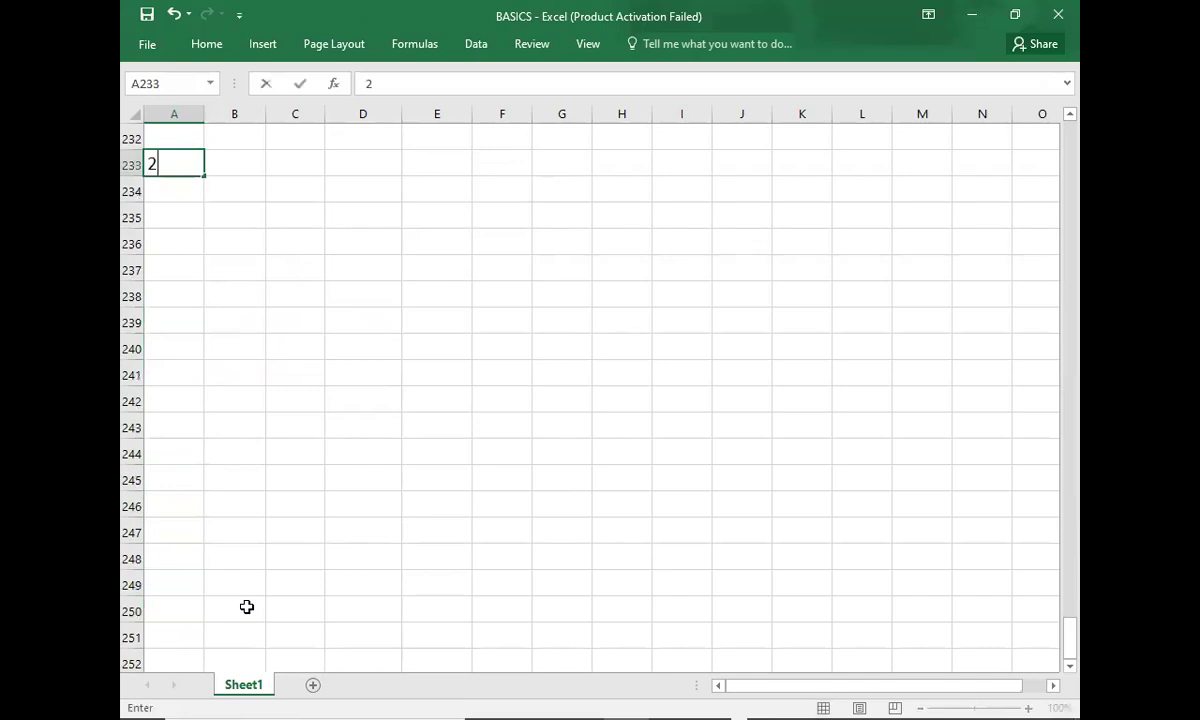
key(Right)
Apply a bottom border to B234:G234 as the top line of the account for question 269.
key(Tab)
key(Return)
key(shift+Right)
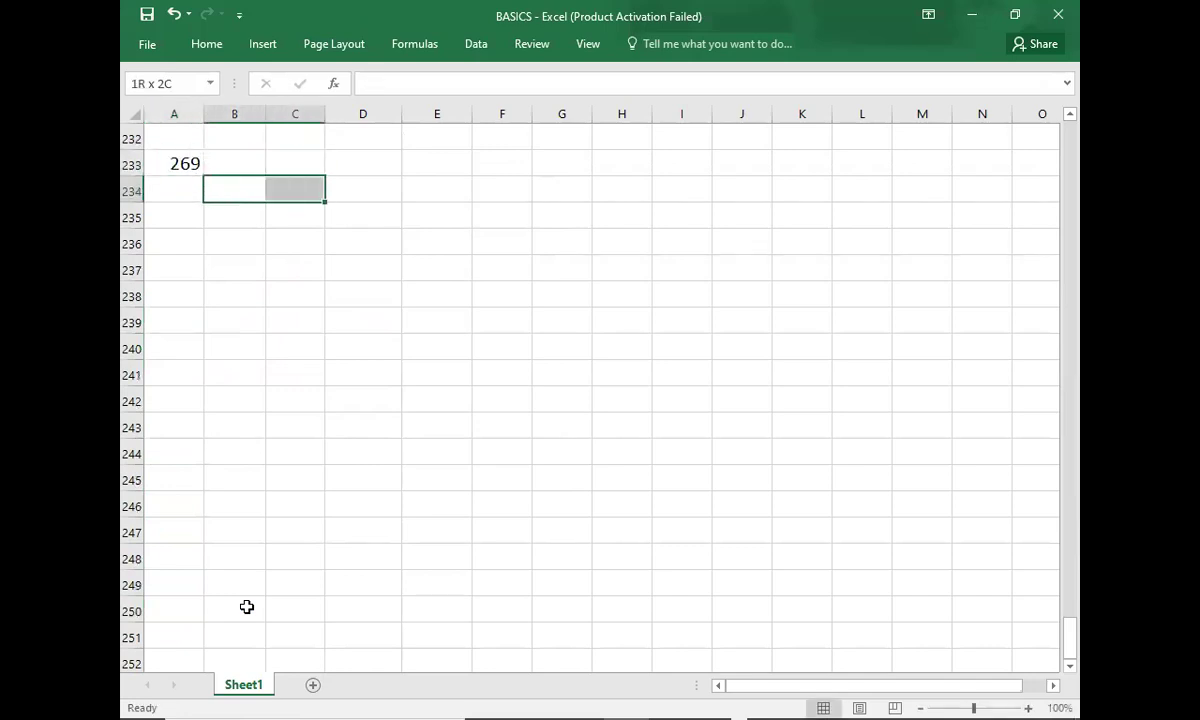
key(shift+Right)
key(shift+Right)
key(shift+Right)
key(shift+Right)
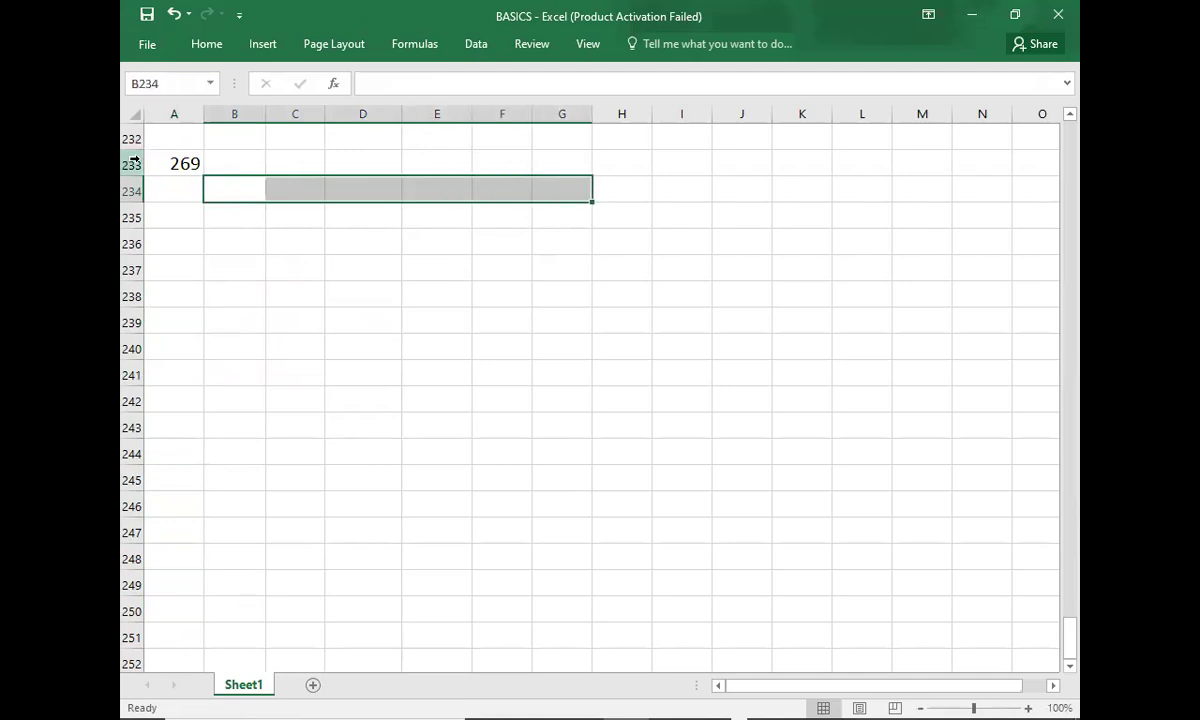
click(205, 45)
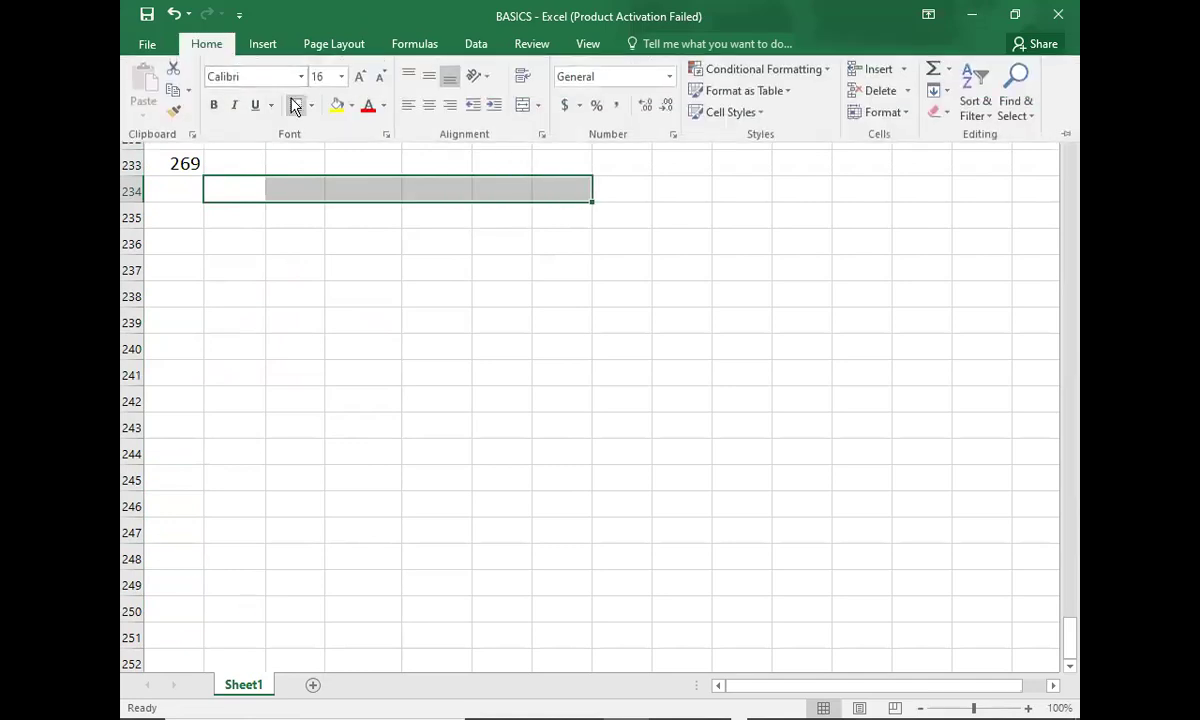
click(309, 105)
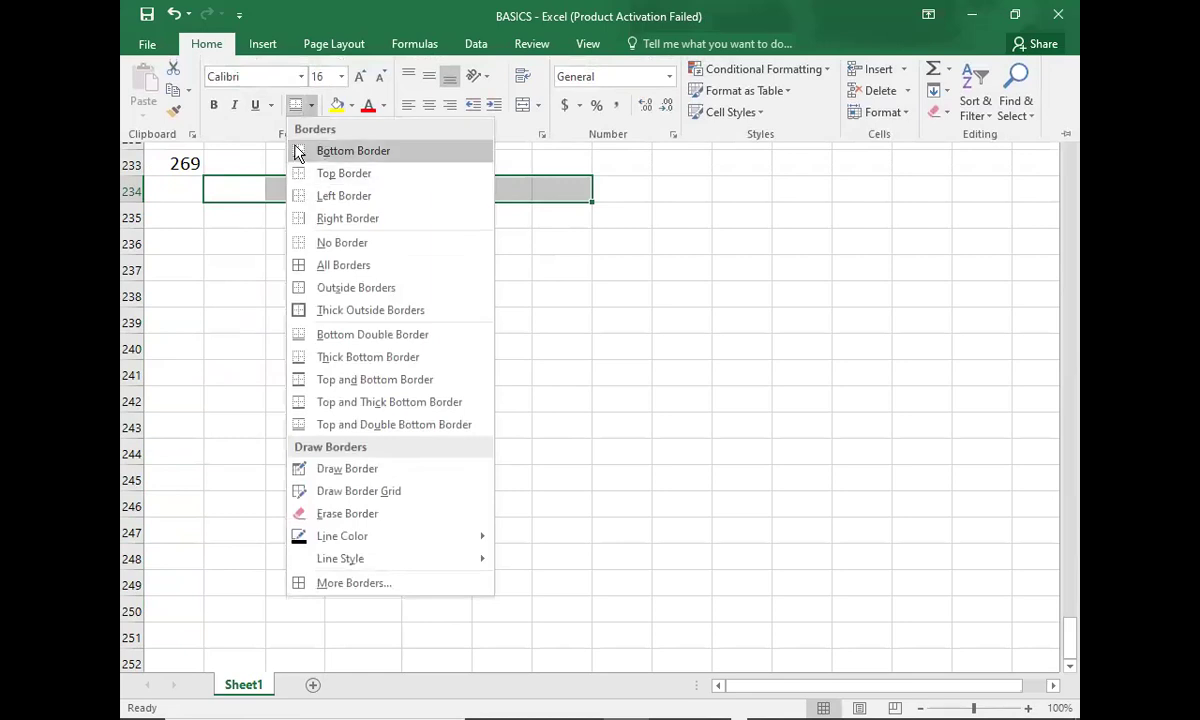
click(297, 151)
Apply a left border to E235:E239 as the vertical divider of the question 269 T-account.
click(438, 213)
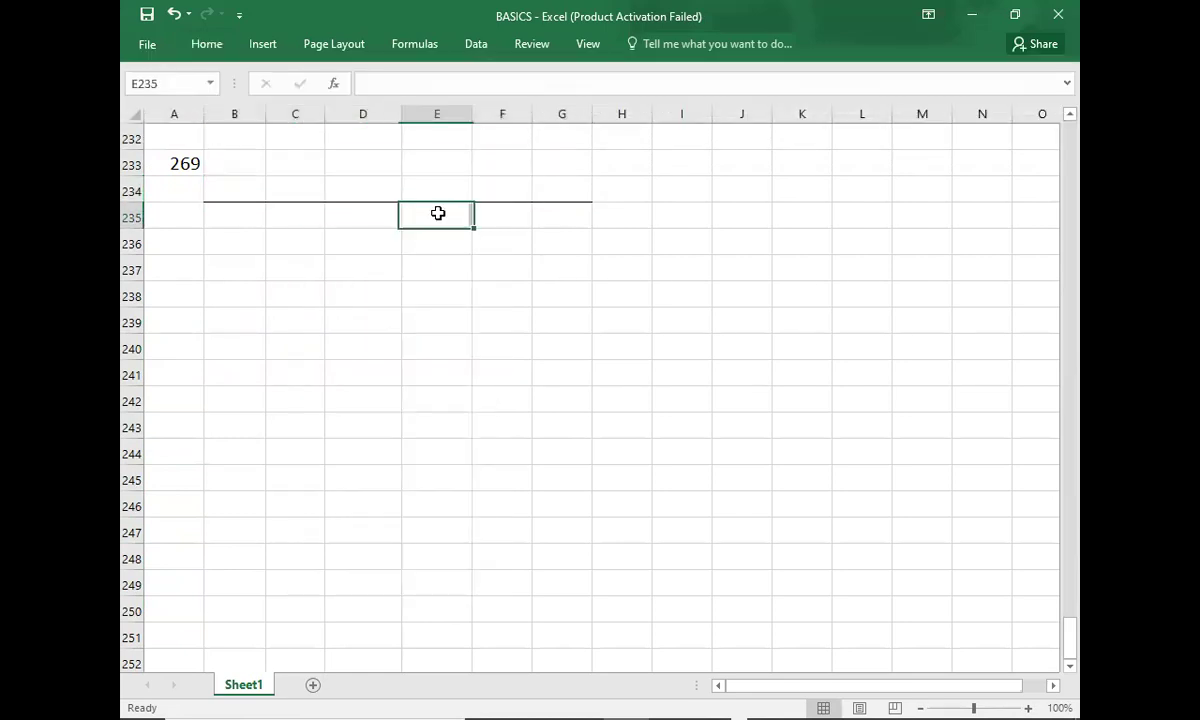
key(shift+Down)
key(shift+Down)
key(shift+Down)
key(shift+Down)
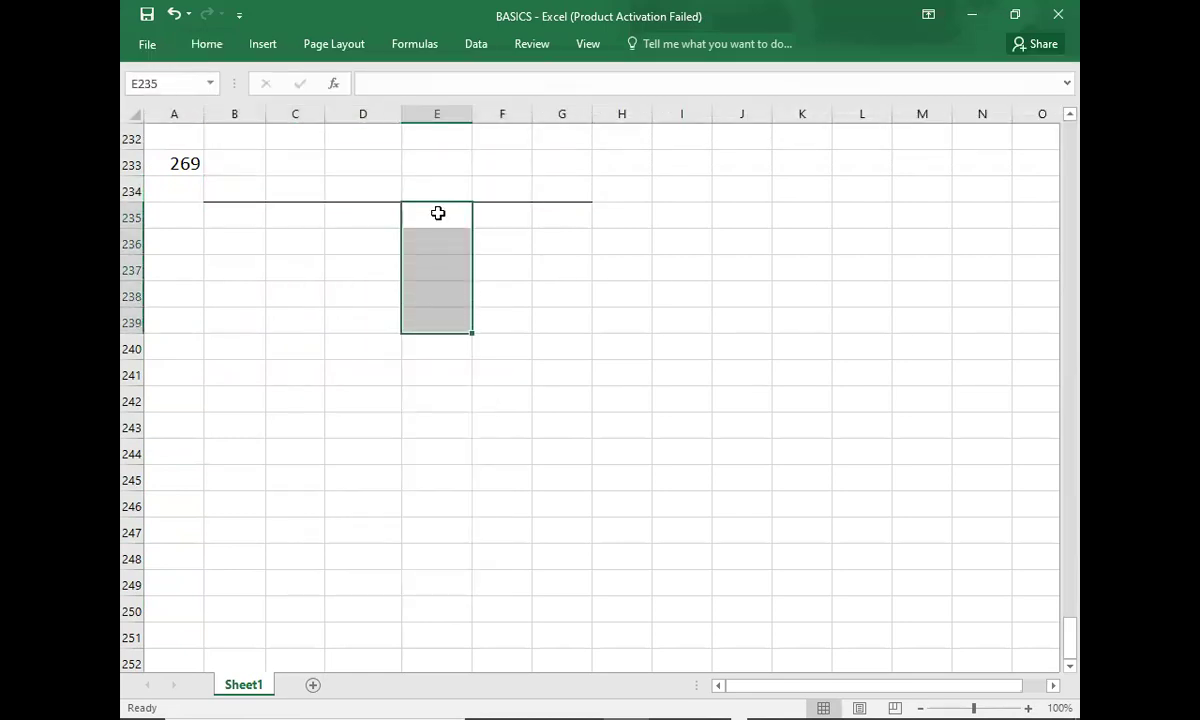
click(209, 45)
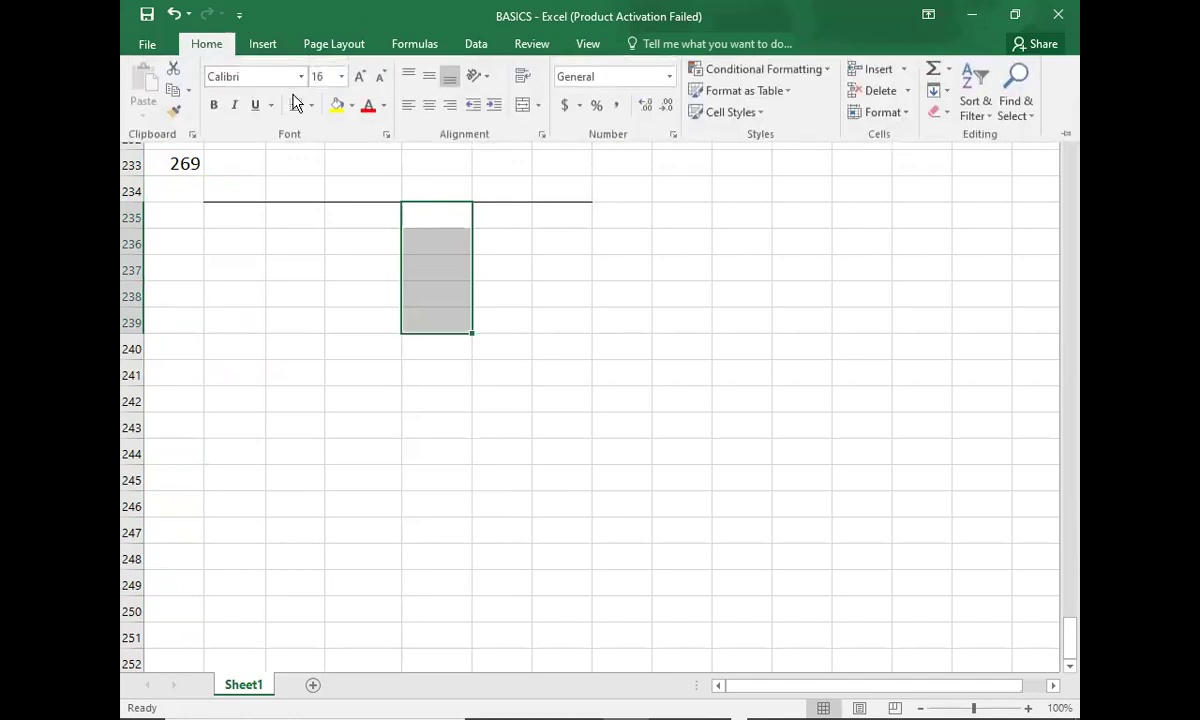
click(313, 106)
click(302, 195)
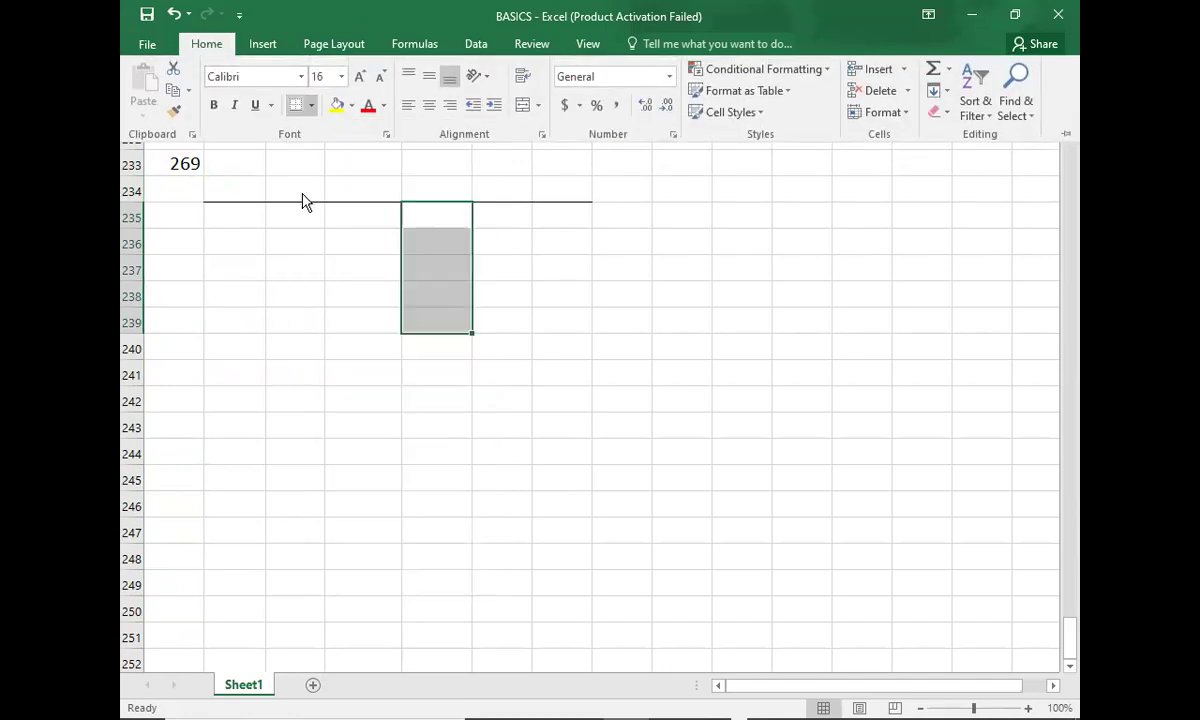
Title the T-account ACCOUNTS PAYABLE in D234, above its top line.
click(372, 196)
text(AC)
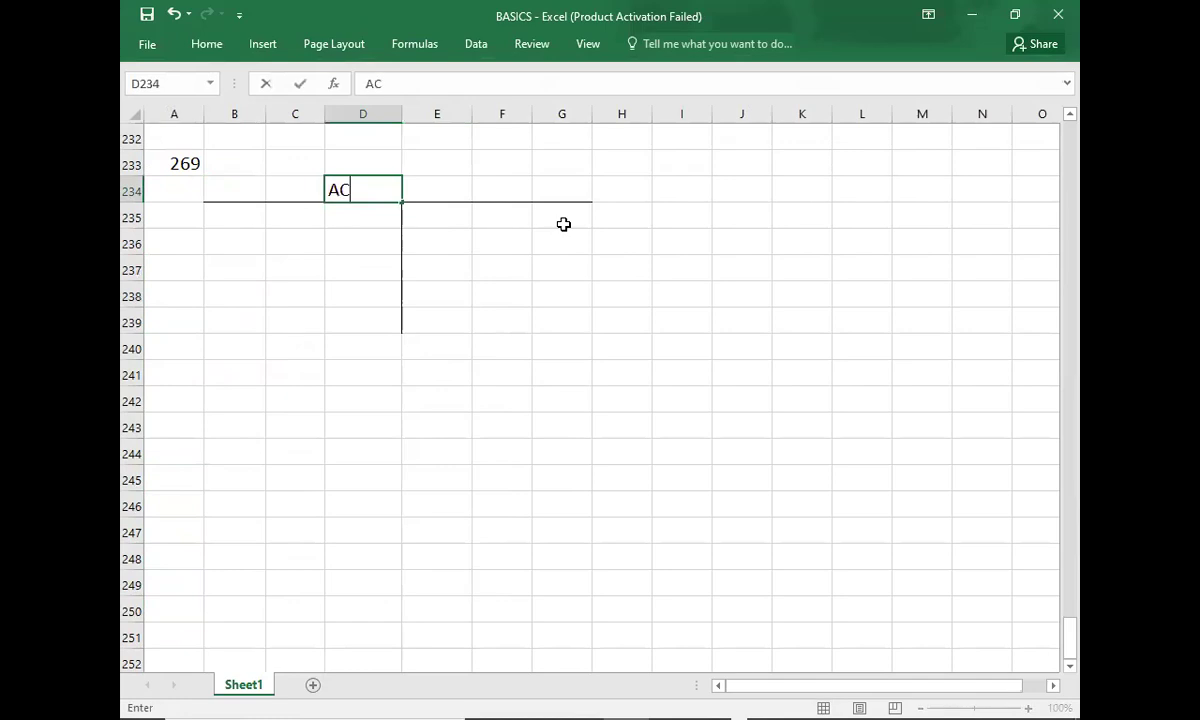
text(COUNTS PAY)
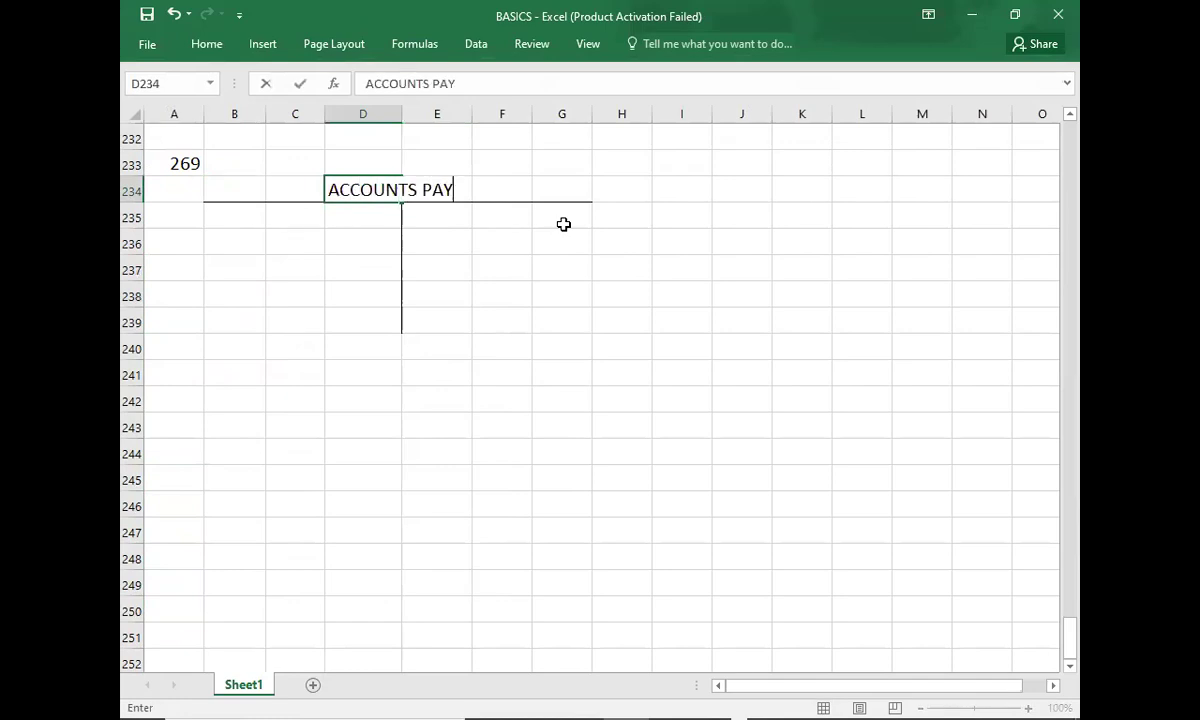
text(ABLE)
key(Return)
Check the PDF for opening payables and enter them on the credit side as B/D 23450 in F235:G235.
key(alt+Tab)
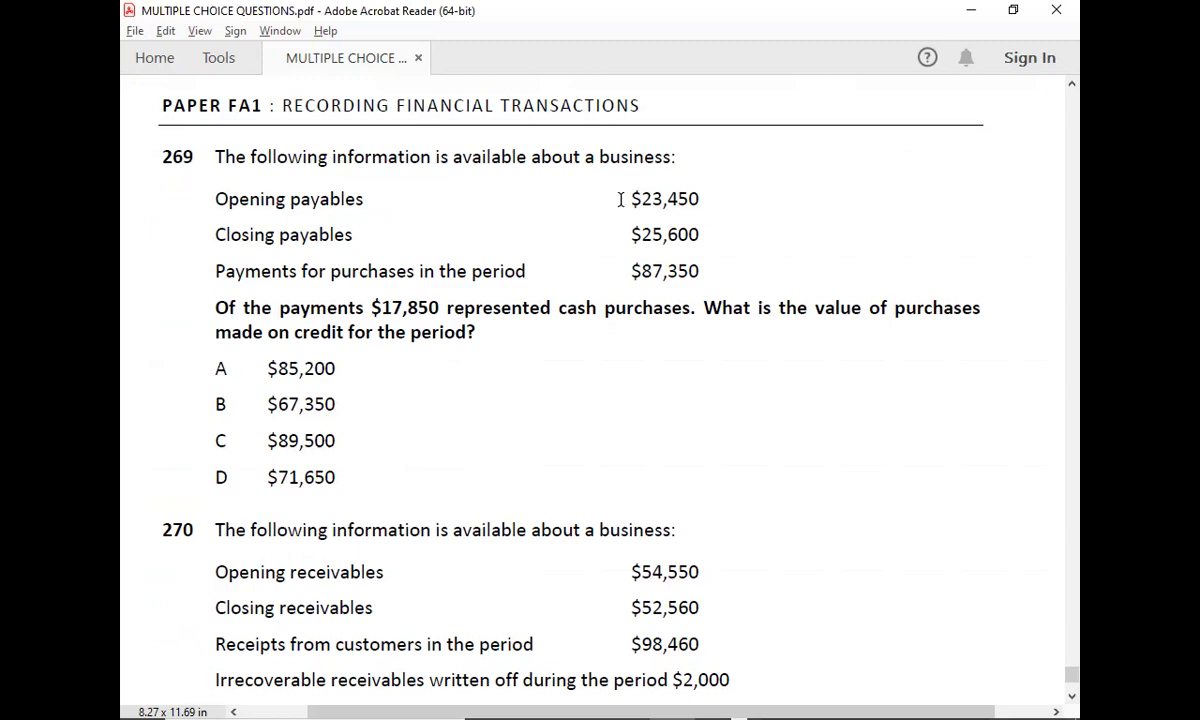
key(alt+Tab)
key(Right)
key(Right)
text(B/D)
key(Tab)
text(23450)
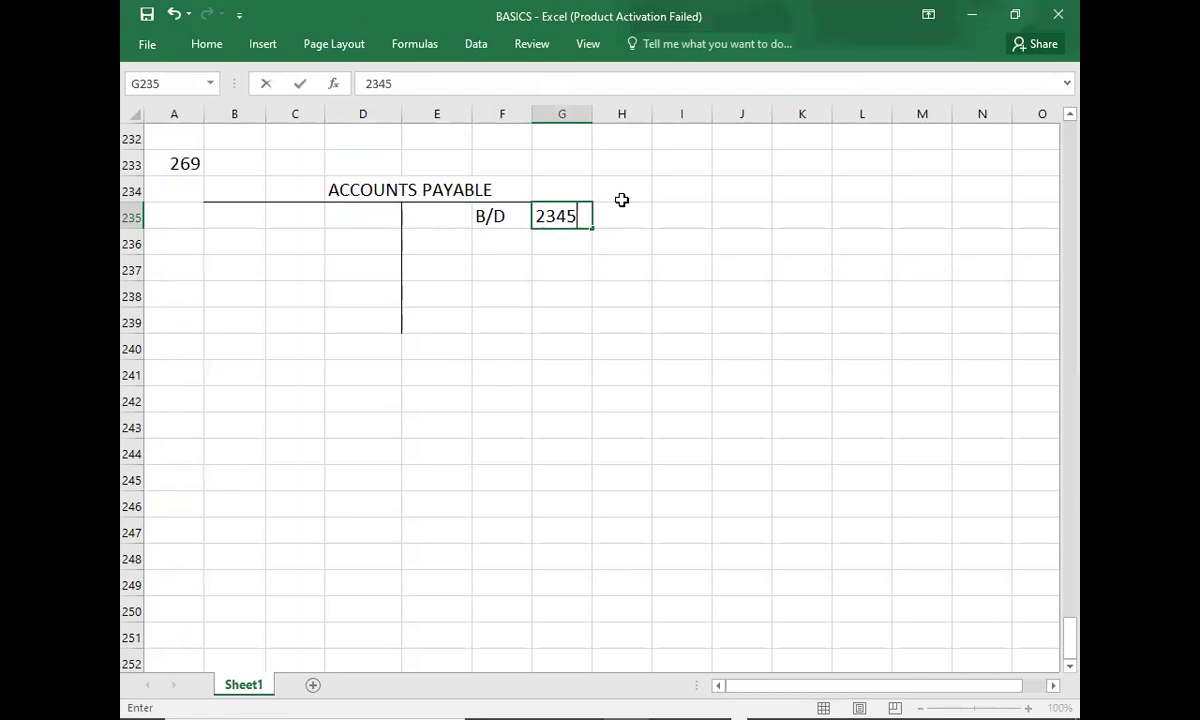
key(Return)
Check the PDF for closing payables and enter them on the debit side as C/D 25600 in C237:D237.
key(alt+Tab)
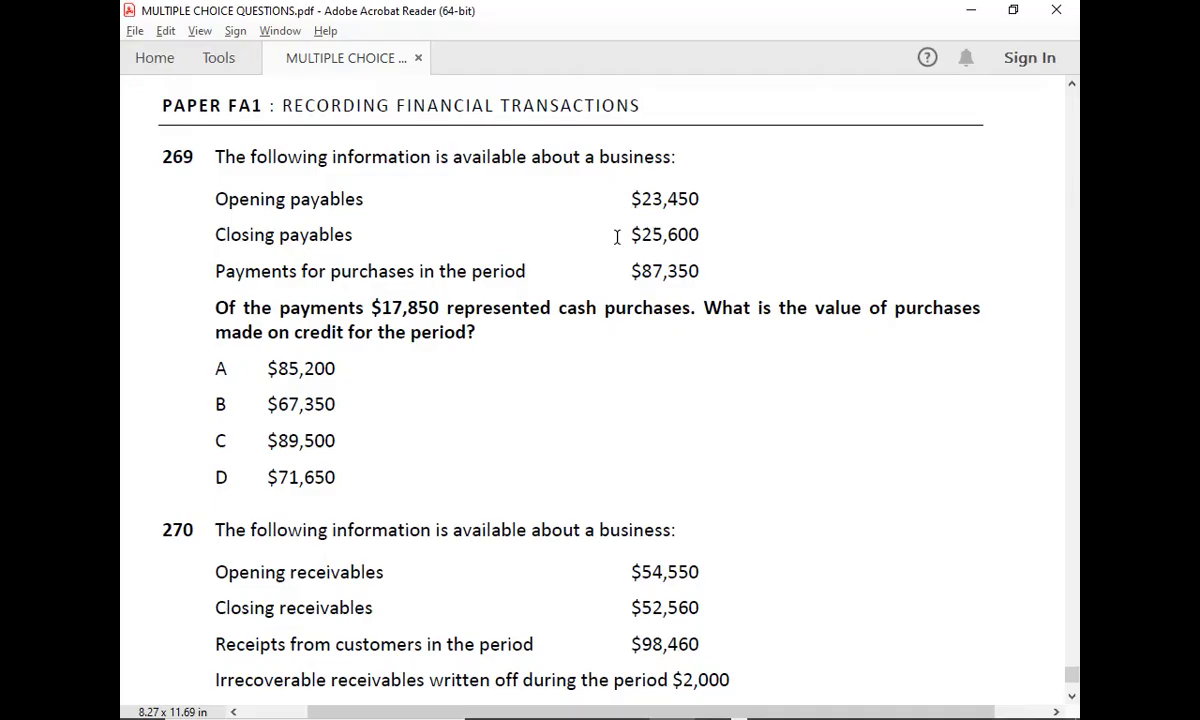
key(alt+Tab)
key(Left)
key(Left)
key(Down)
key(Down)
key(Up)
text(C.)
key(BackSpace)
text(/D)
key(Tab)
text(25600)
key(Return)
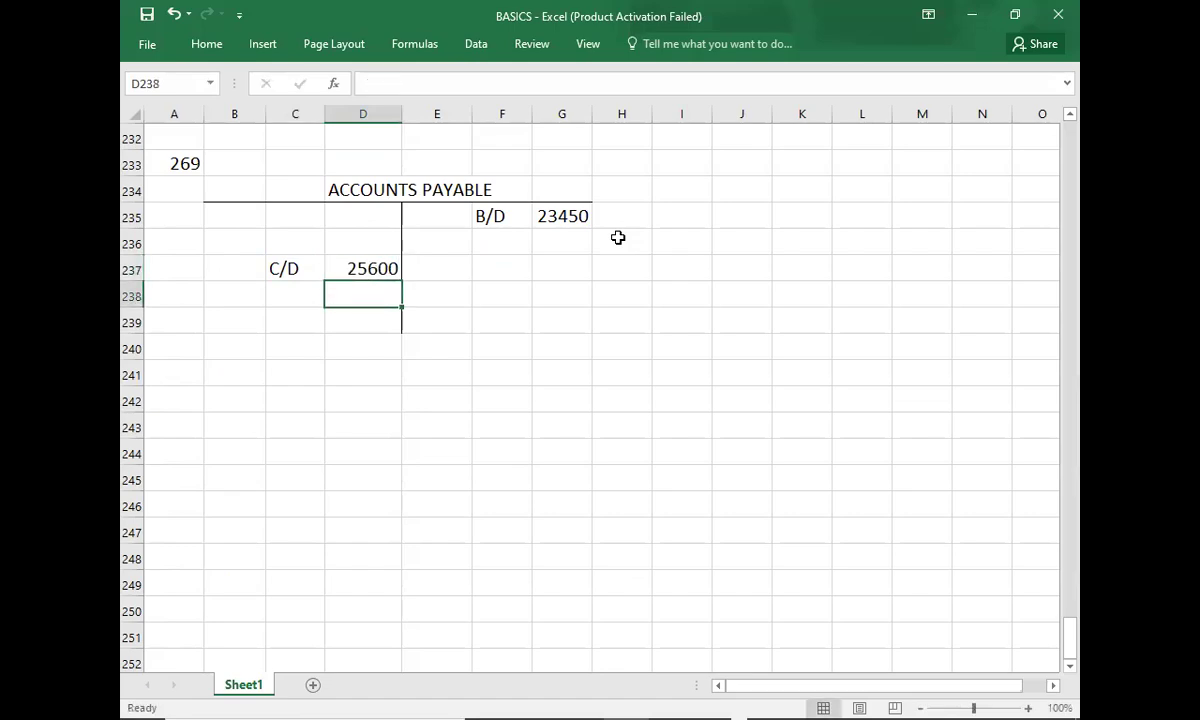
Check the PDF for payments for purchases and enter them on the debit side as CASH 87350 in C235:D235.
key(alt+Tab)
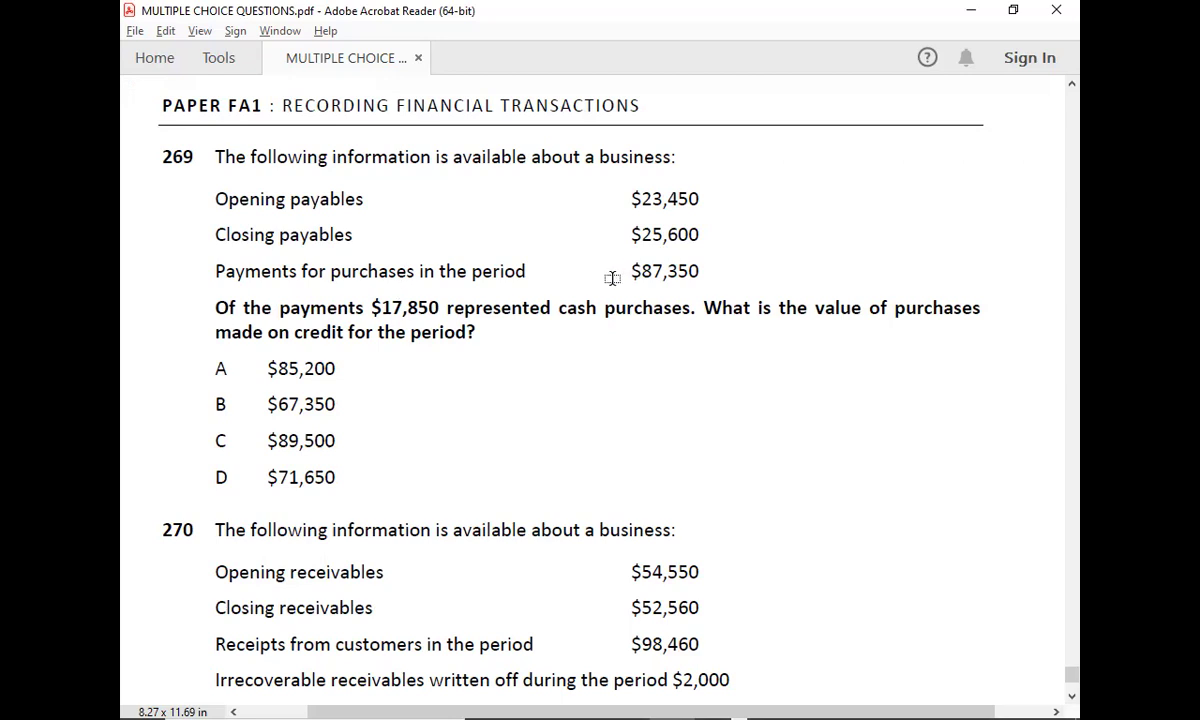
key(alt+Tab)
key(Up)
text(8)
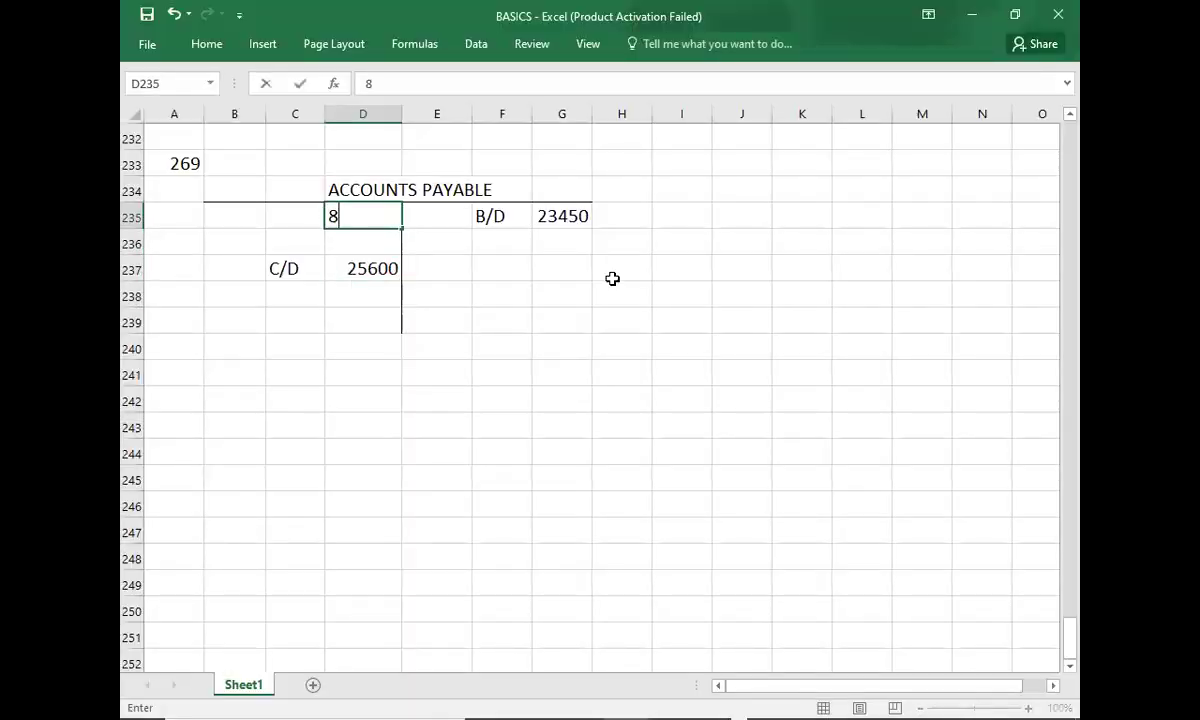
text(7350)
key(Left)
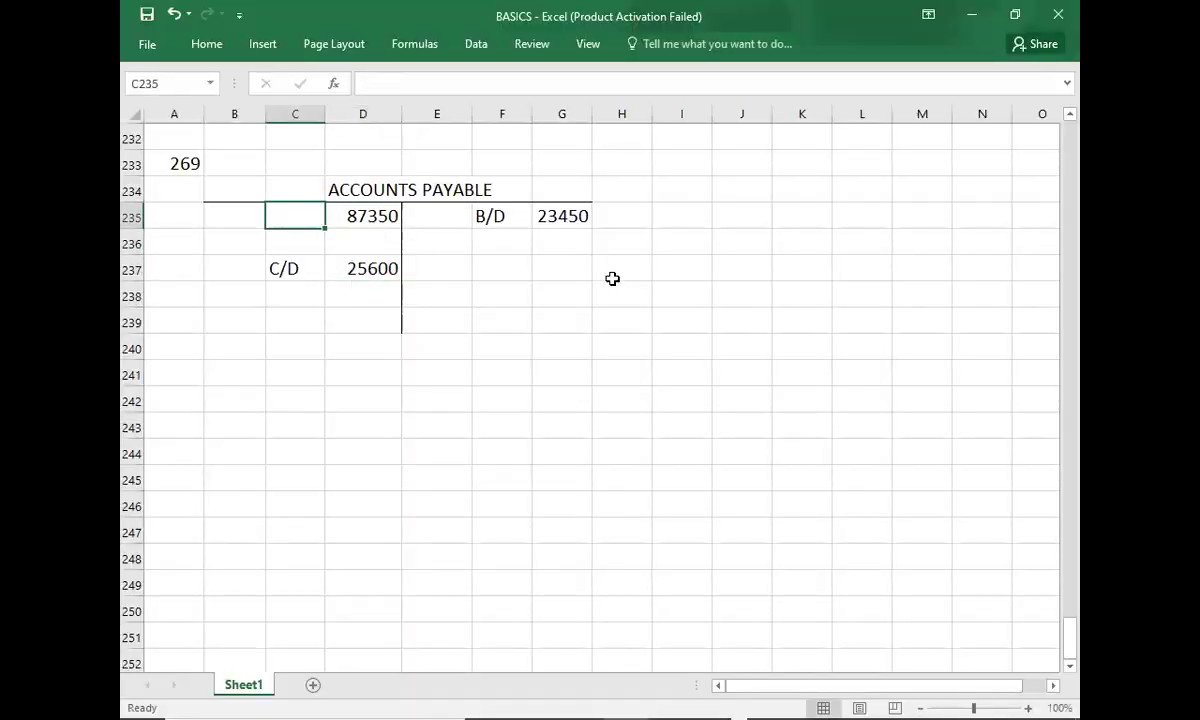
text(CASH)
key(Down)
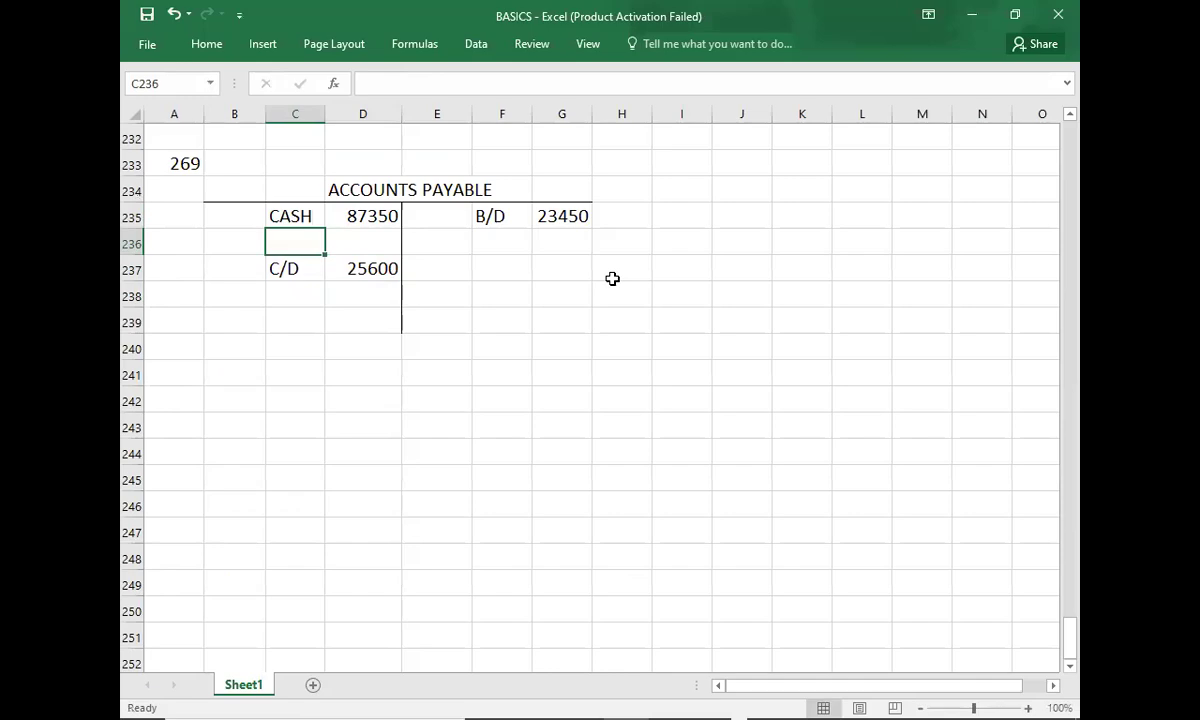
Switch to the PDF and open Calculator beside question 269 to subtract the cash purchases: 87350 - 17850.
key(alt+Tab)
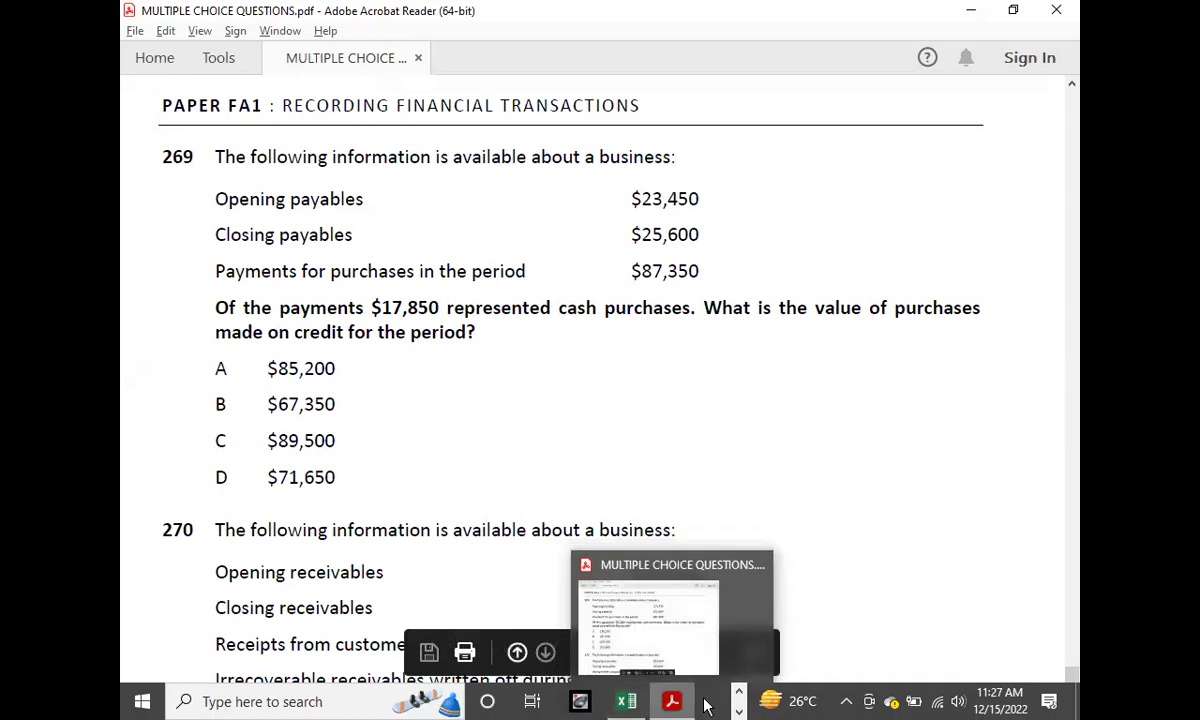
click(739, 697)
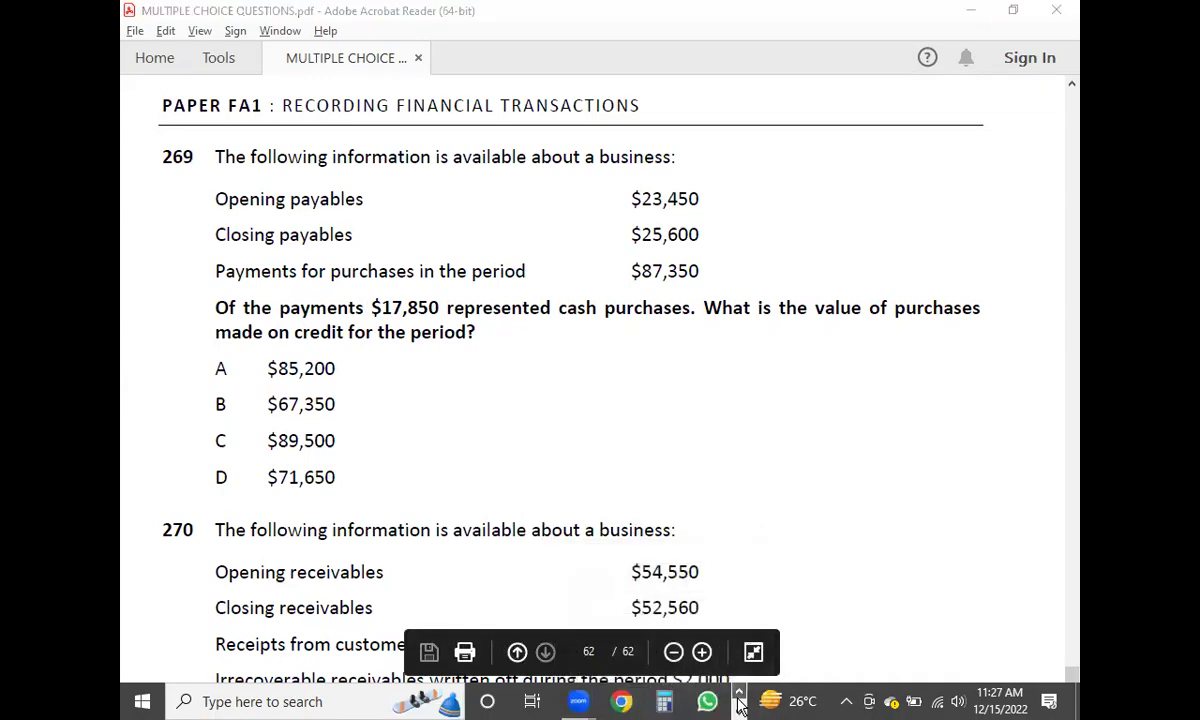
click(664, 701)
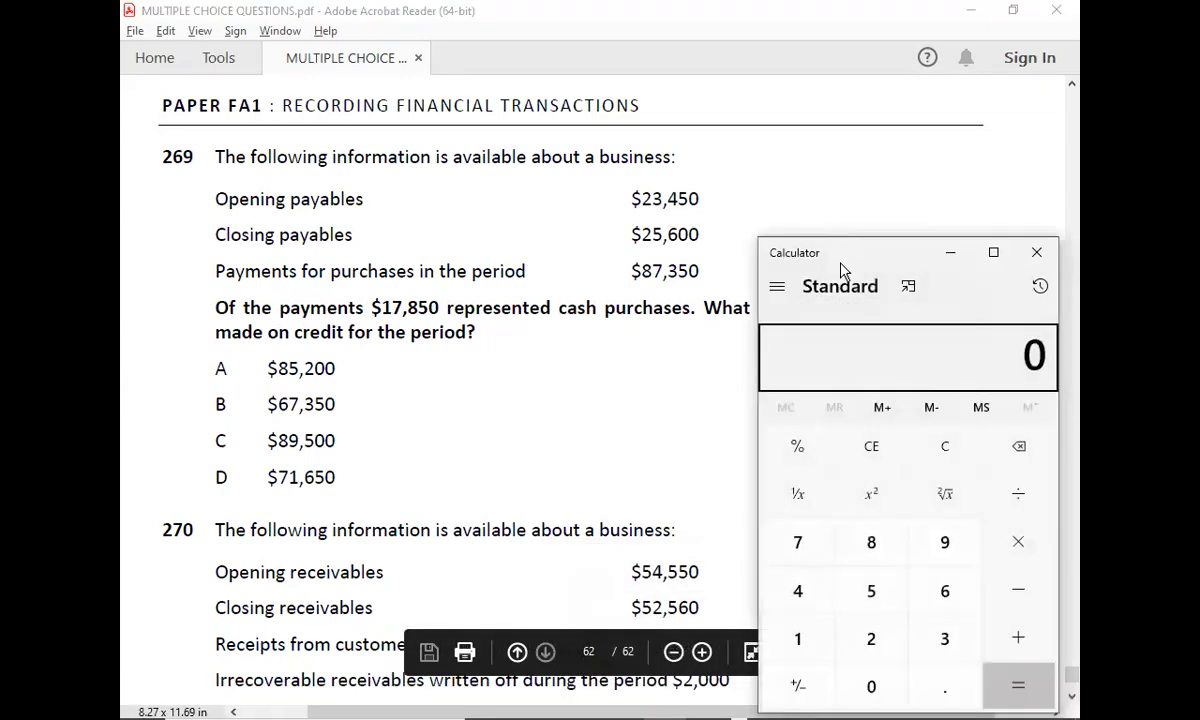
drag(848, 262, 790, 362)
text(87350 )
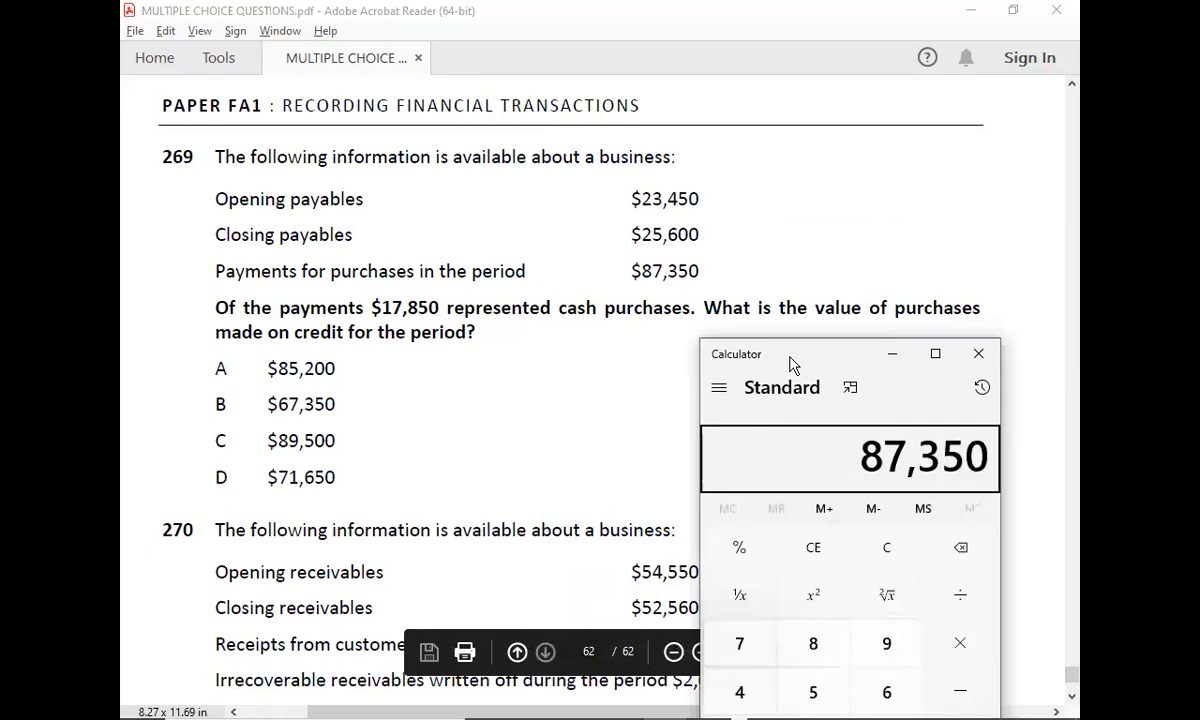
text(- 17850)
key(Return)
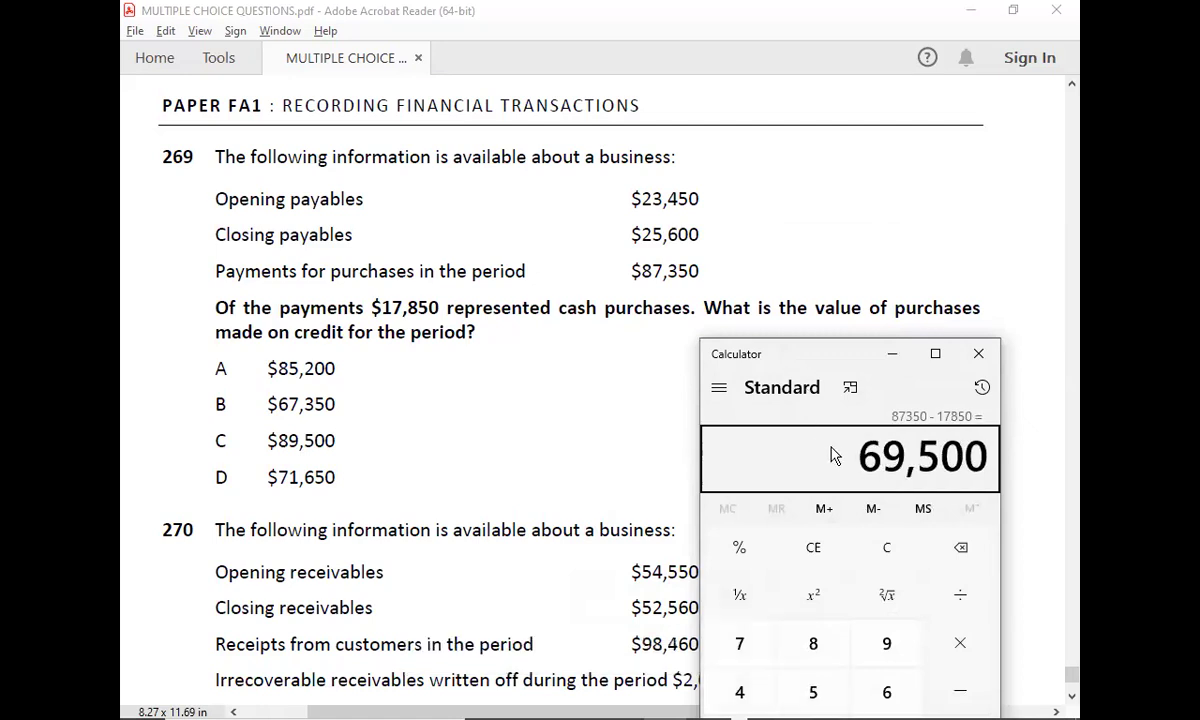
Return to the Excel worksheet and set the CASH amount in D235 to 69500.
key(alt+Tab)
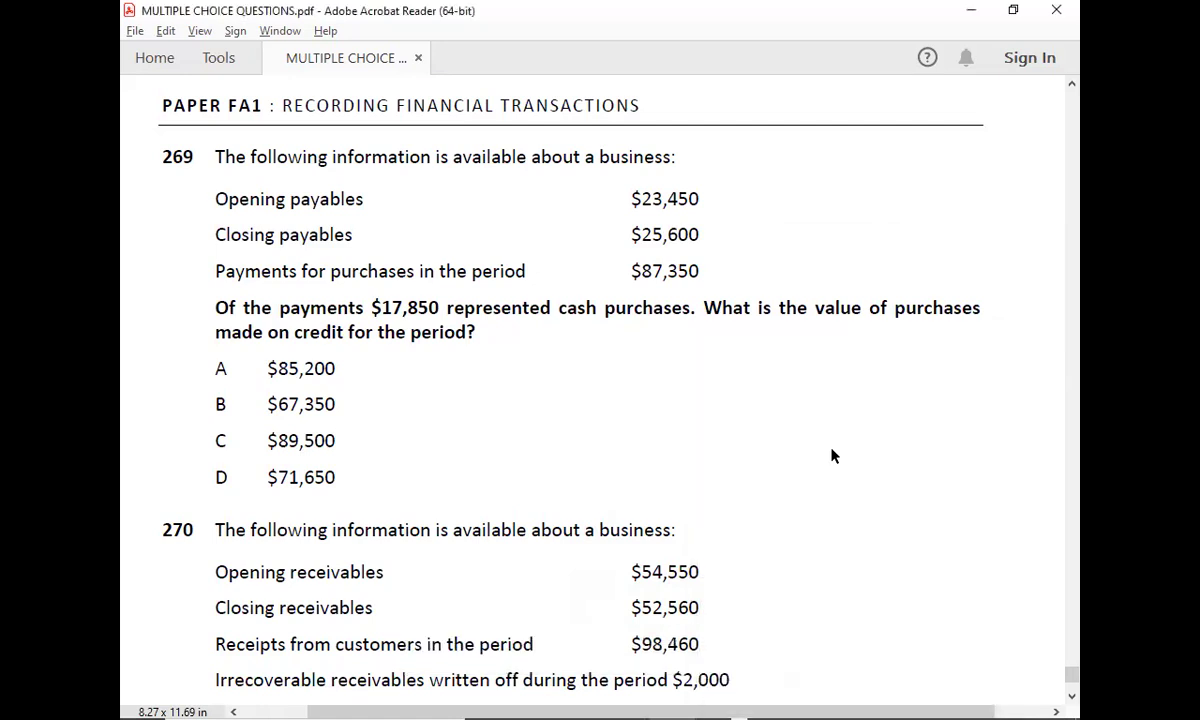
key(alt+Tab)
key(Tab)
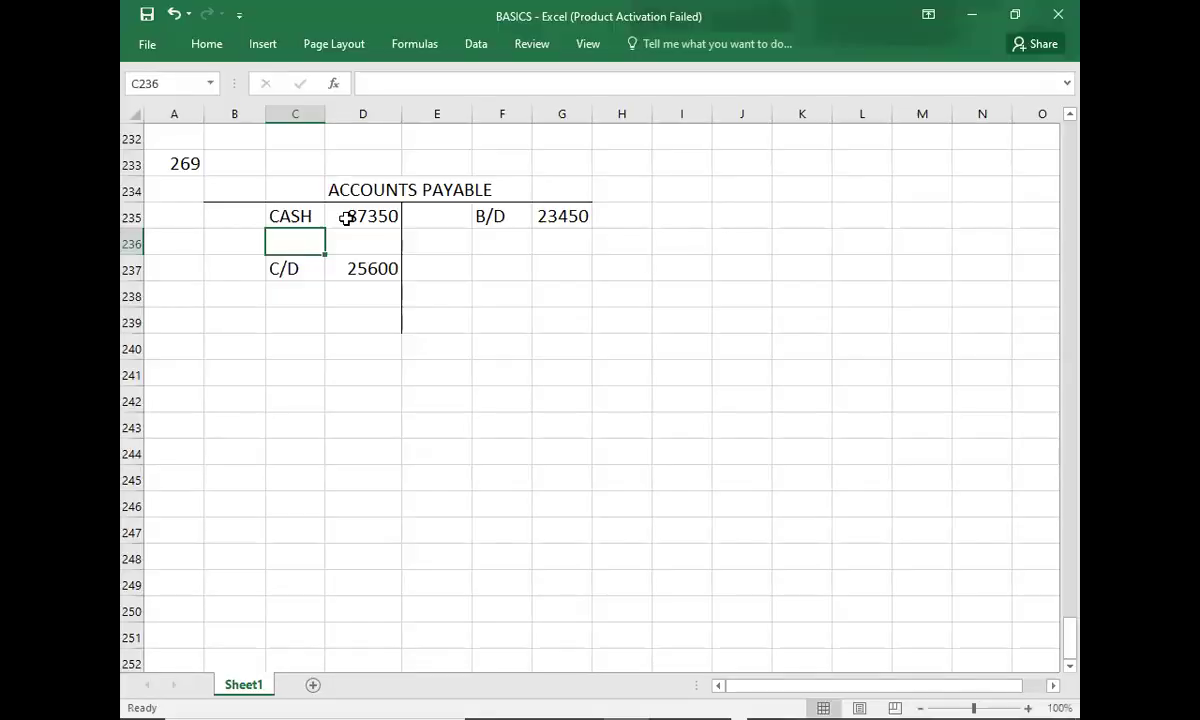
click(352, 216)
text(69500)
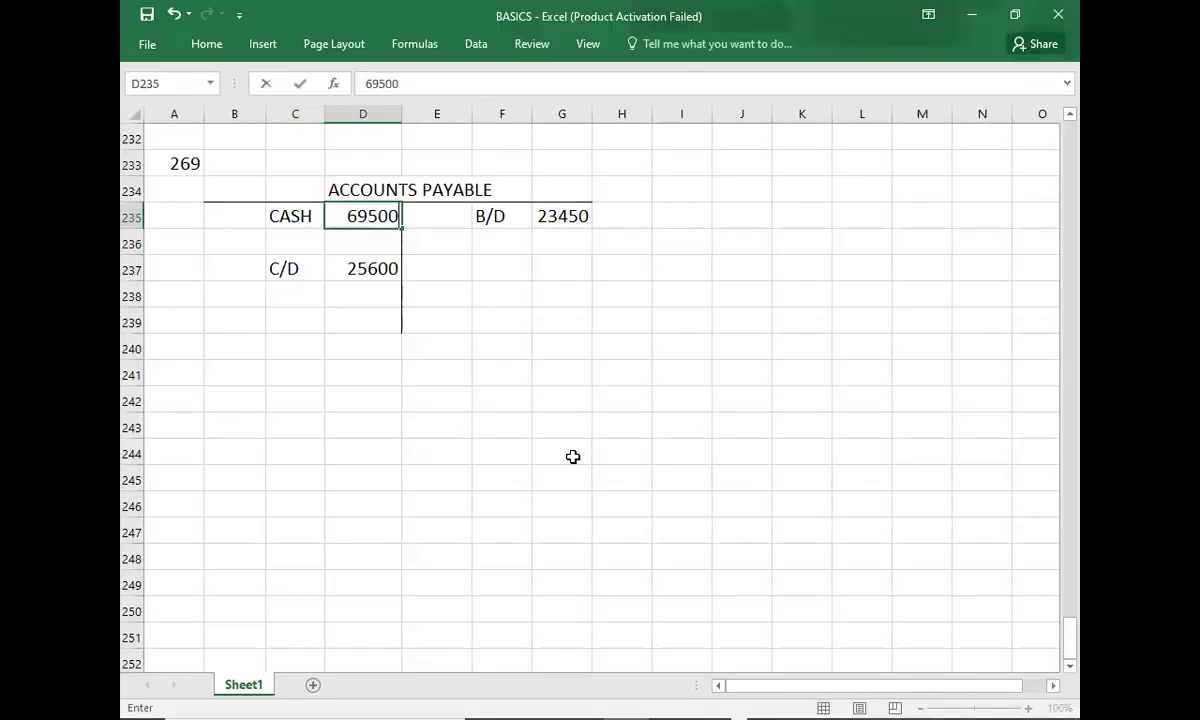
key(Return)
key(Return)
key(Return)
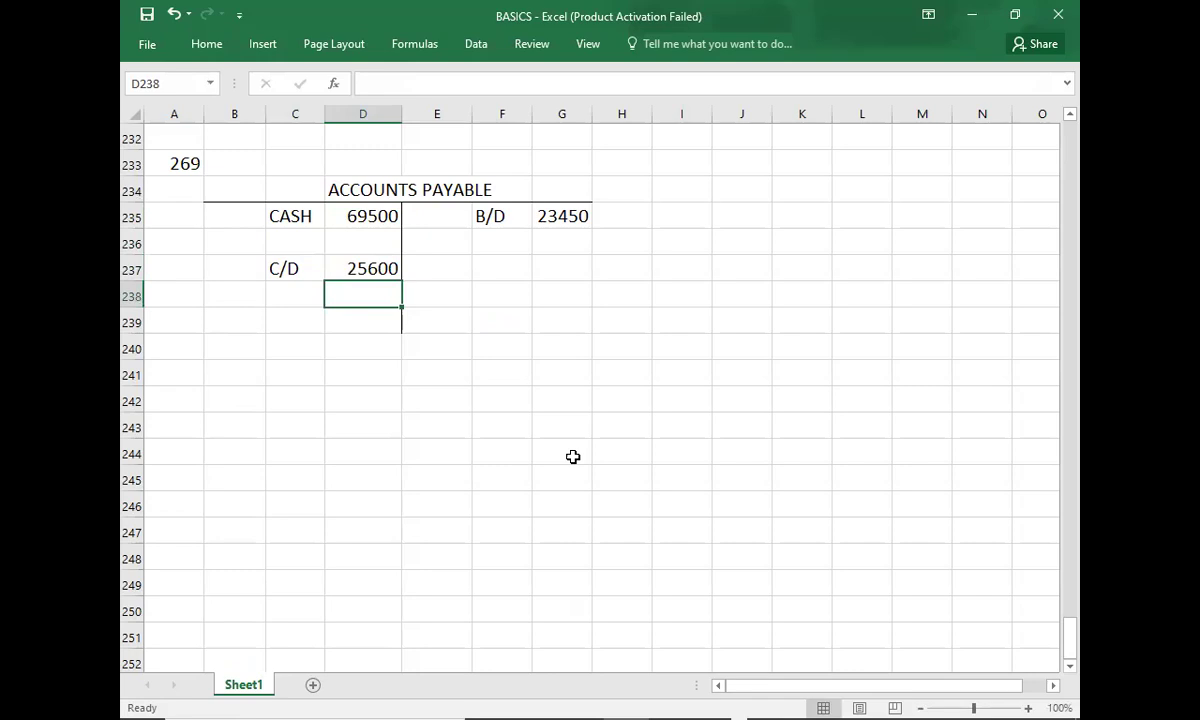
Enter PURCHASES in F237 with a ? as its unknown amount in G237, and widen column F to fit the label.
key(alt+Tab)
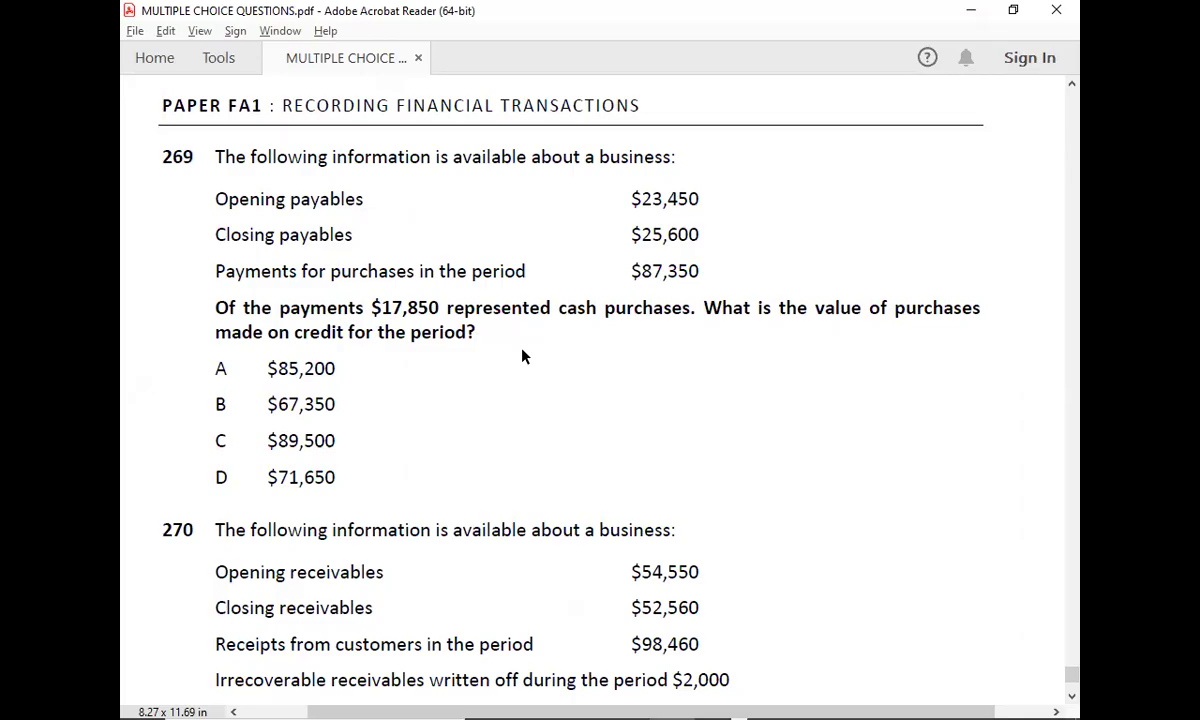
key(alt+Tab)
click(547, 267)
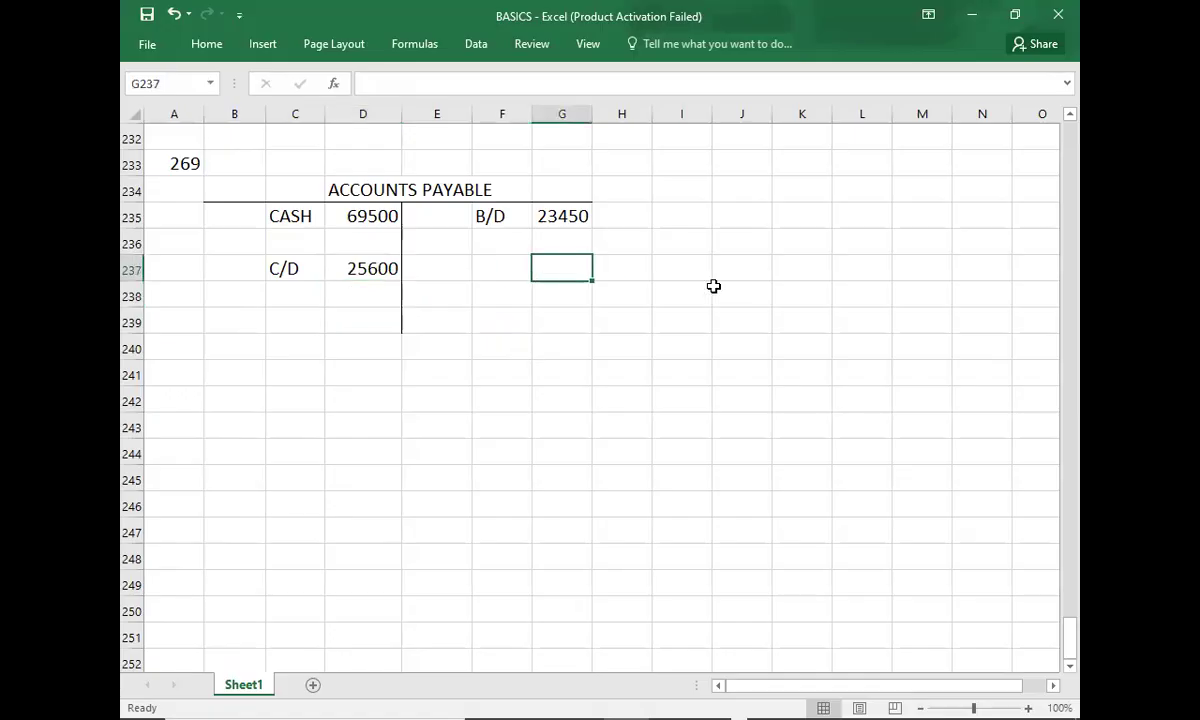
text(?)
key(Left)
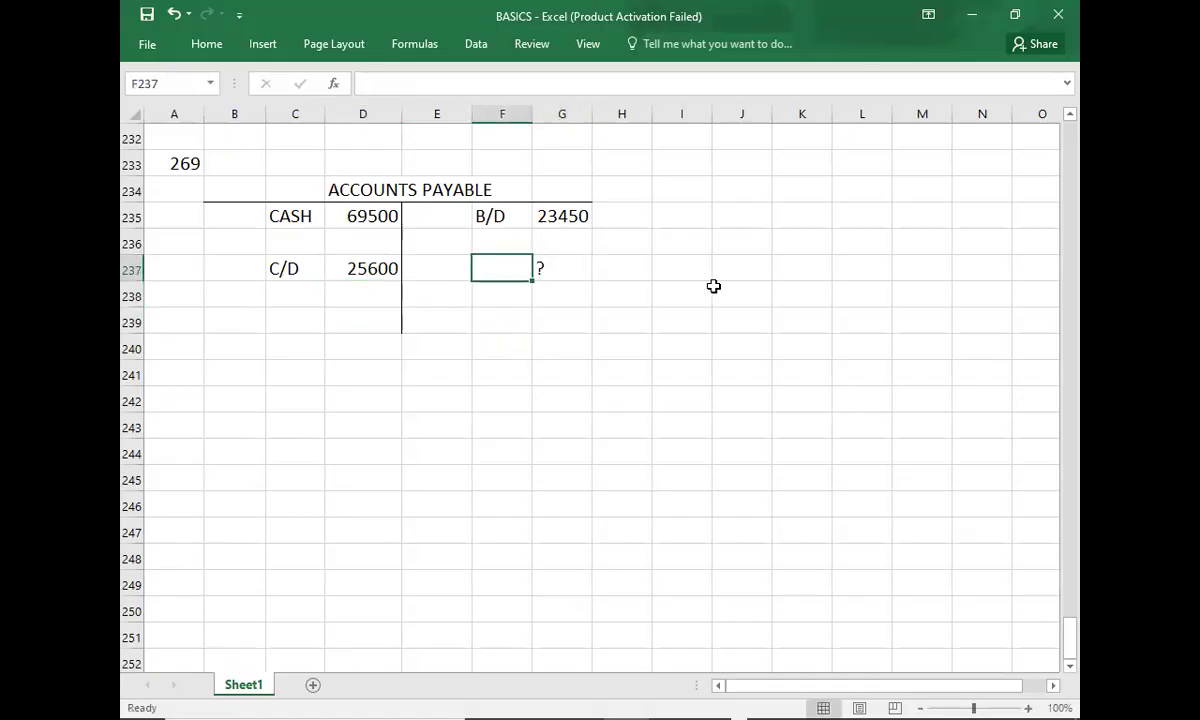
text(PURCHASE)
key(Return)
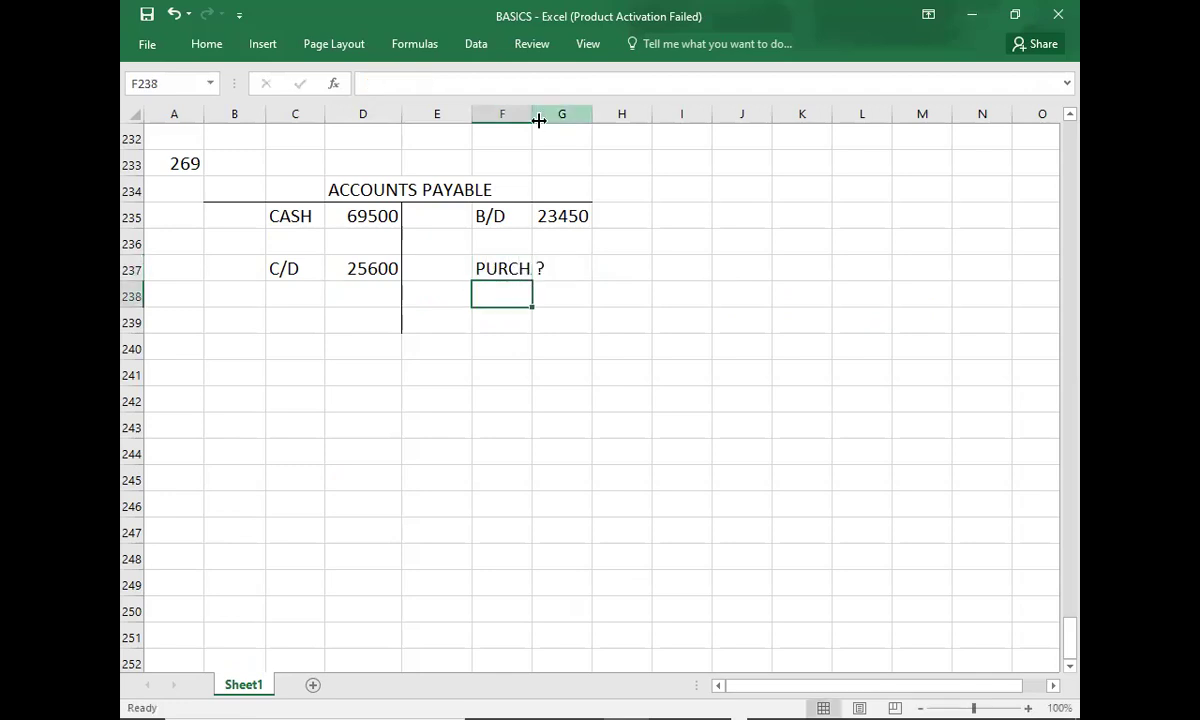
drag(530, 118, 564, 115)
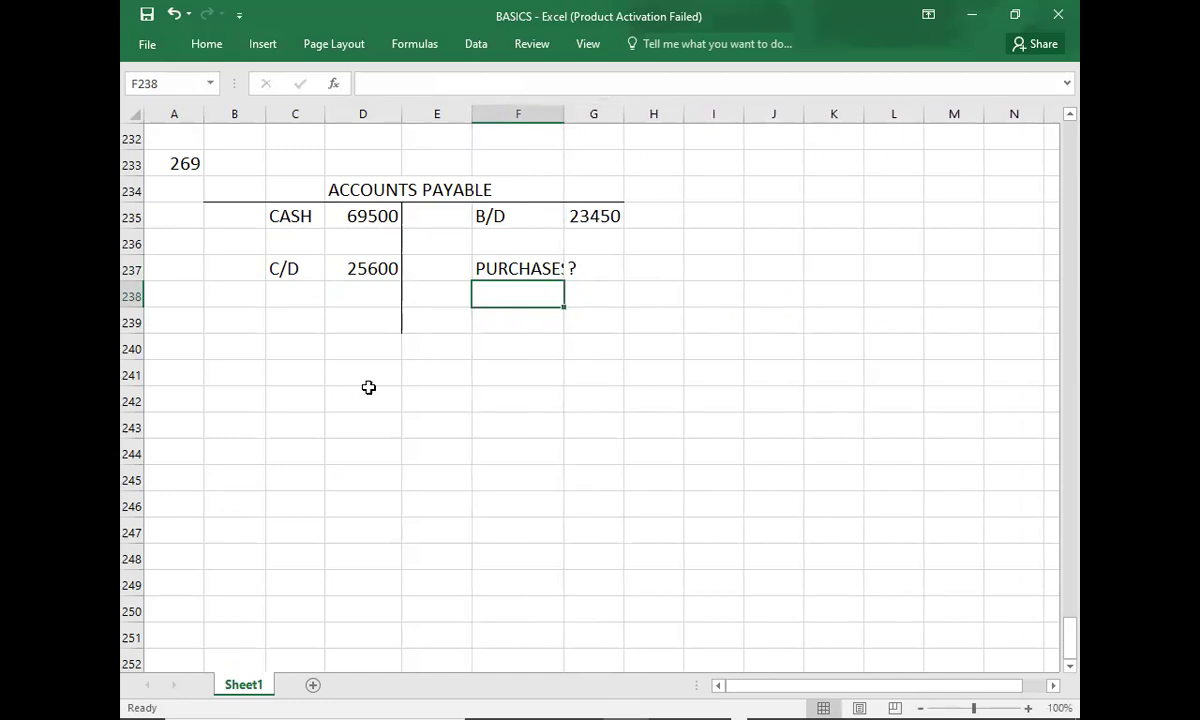
Apply a top and double bottom border to D238 as the debit side's total cell.
click(372, 298)
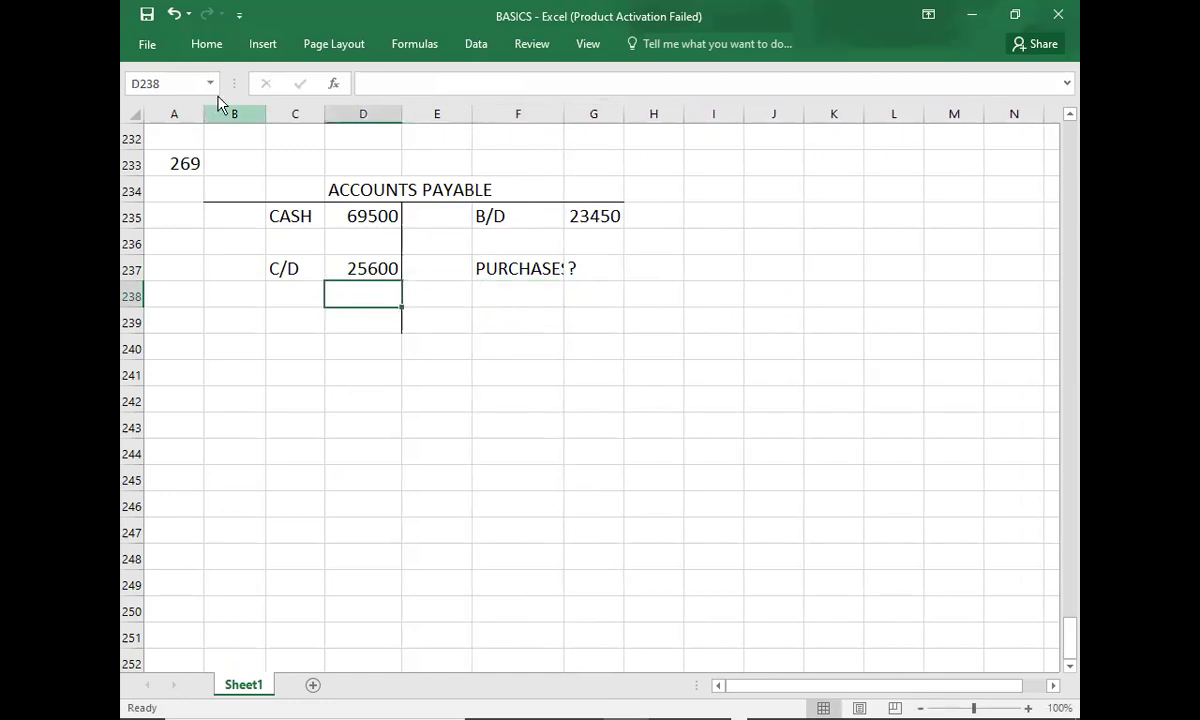
click(206, 46)
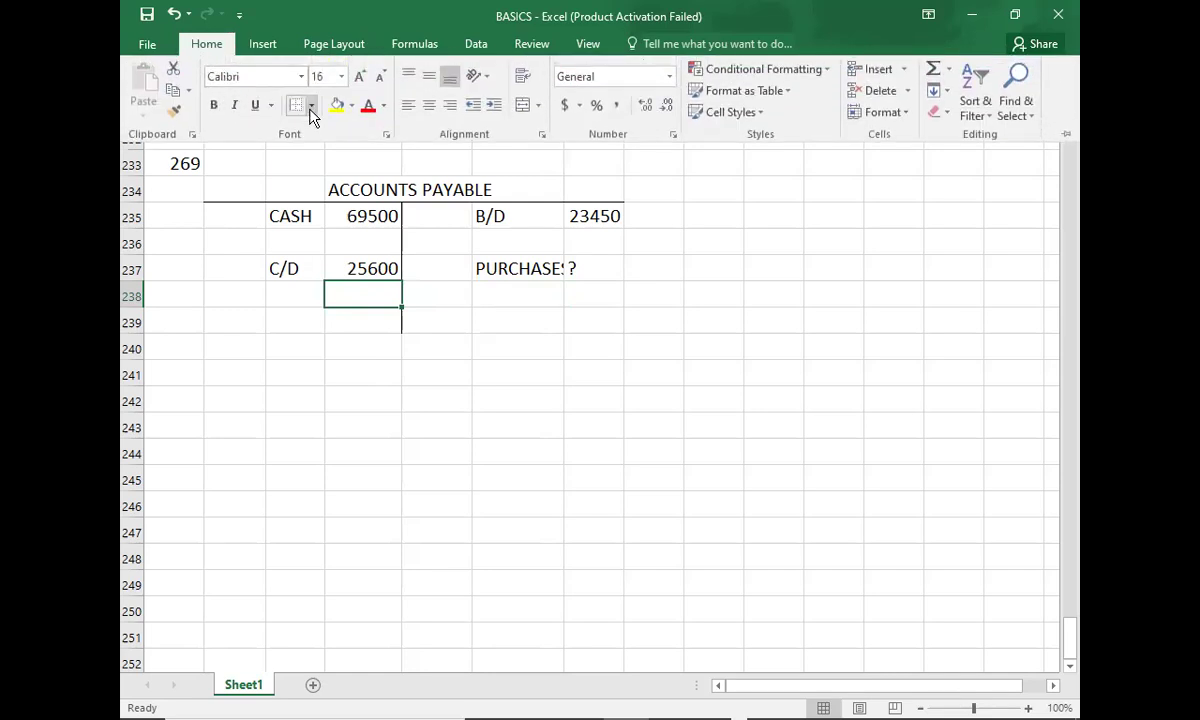
click(310, 106)
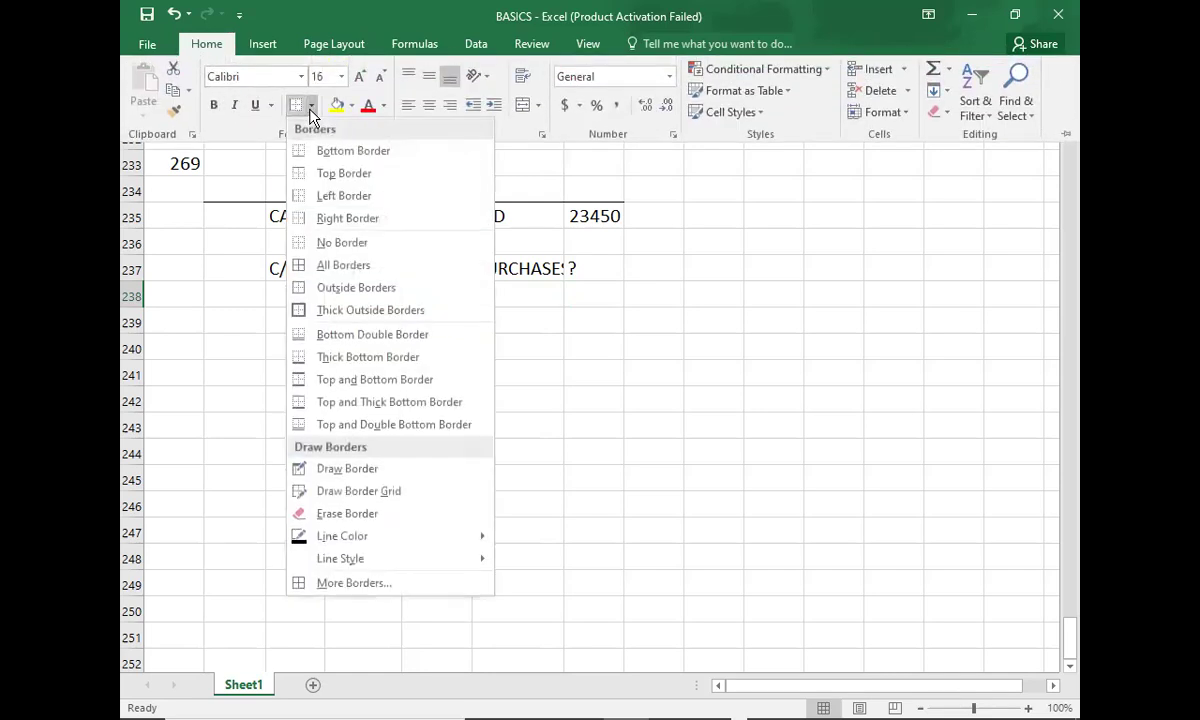
click(305, 428)
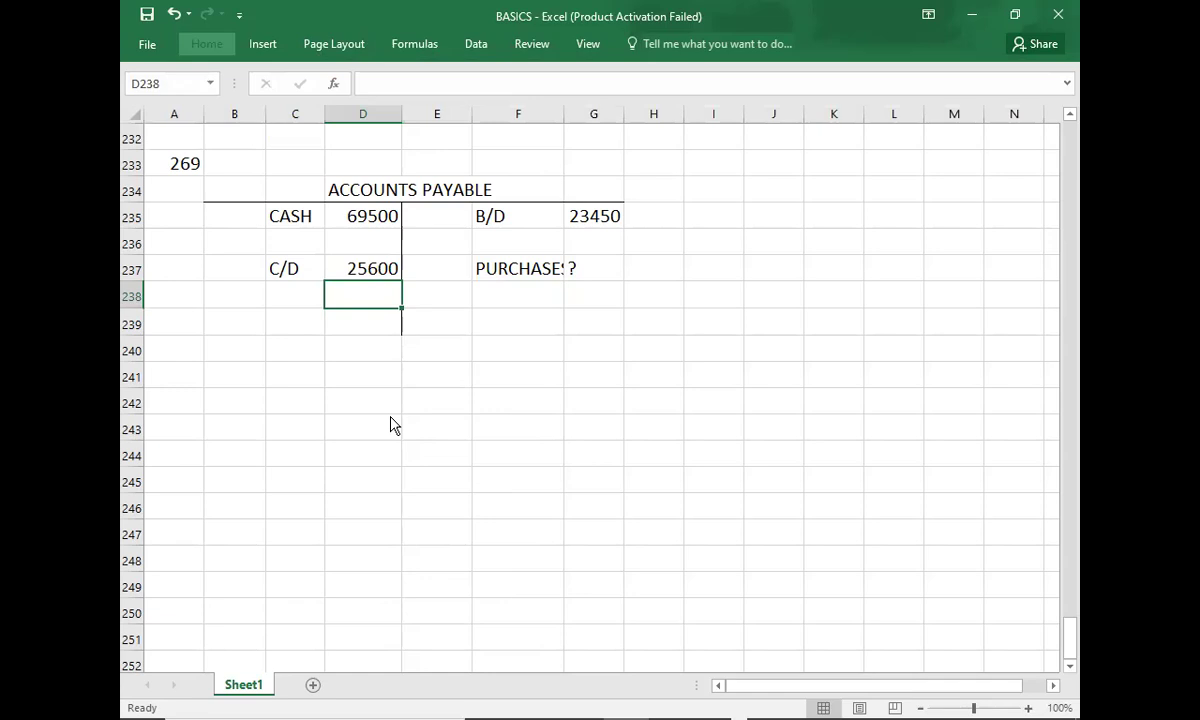
Select the debit amounts D235:D237 to read their sum, and enter 95100 as the debit total in D238.
key(Up)
key(shift+Up)
key(Up)
key(Up)
key(shift+Down)
key(shift+Down)
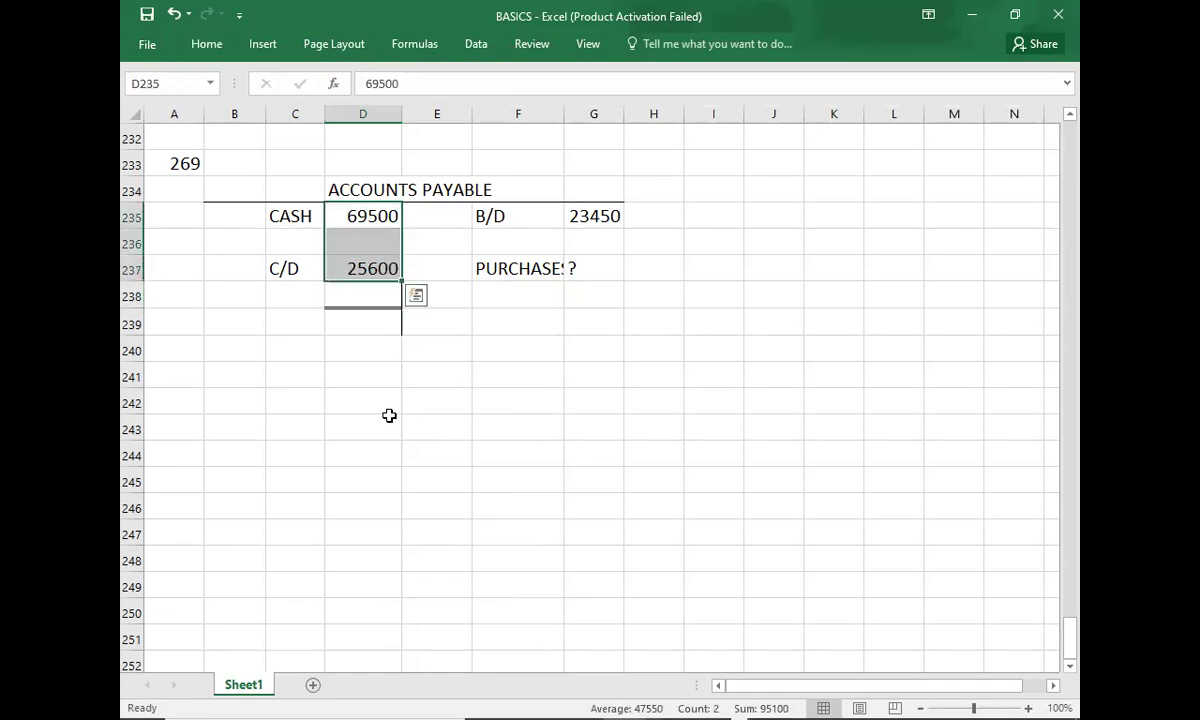
key(Down)
key(Down)
key(Down)
key(Down)
key(Up)
text(95100)
Enter the matching total 95100 for the credit side in G238.
key(Right)
key(Right)
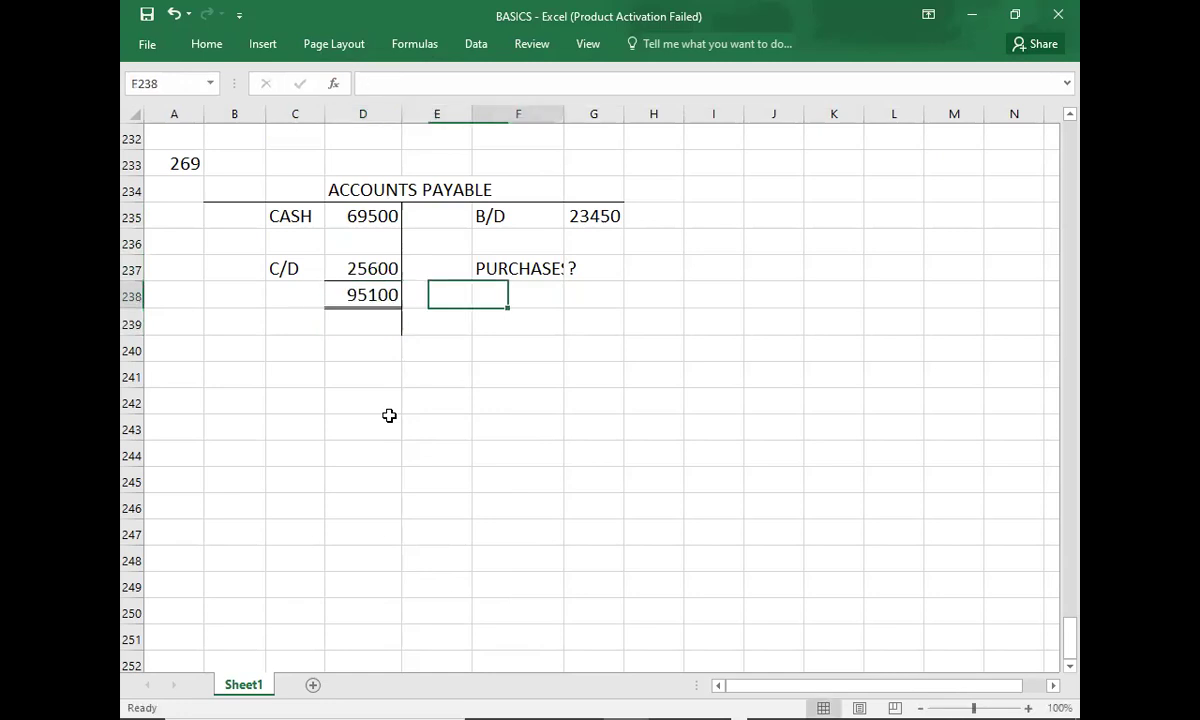
key(Right)
text(95100)
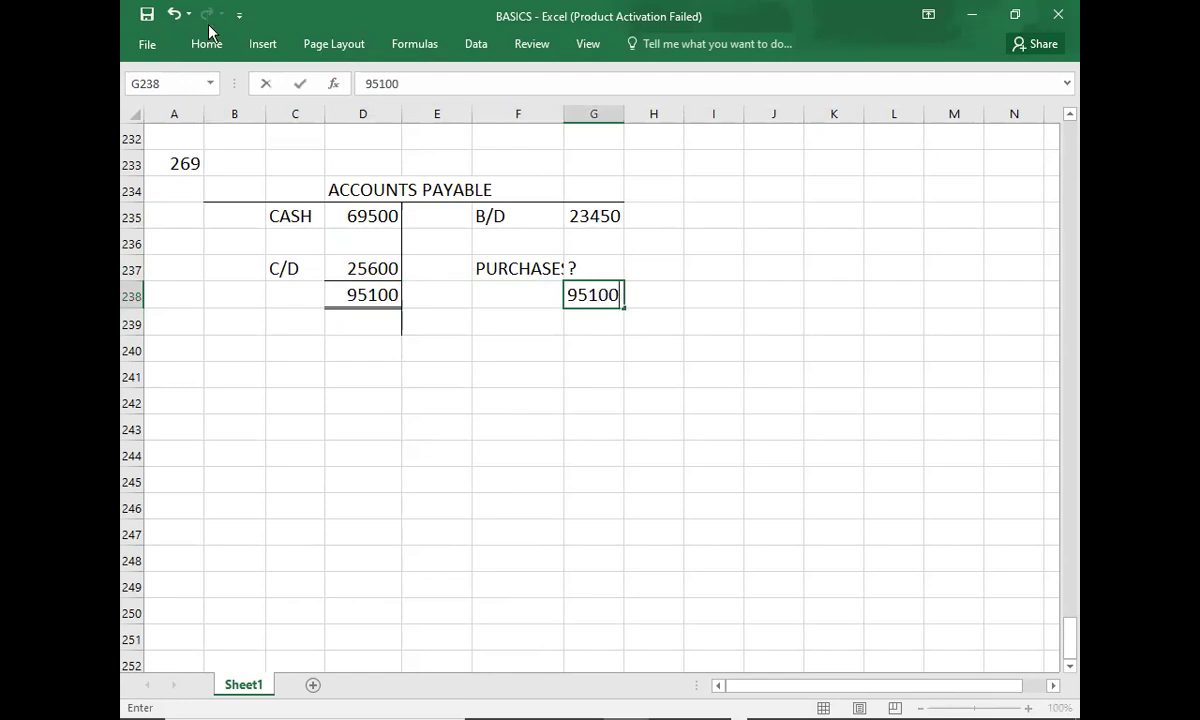
Give the credit total in G238 a top and double bottom border, and replace the ? in G237 with 71650.
key(ctrl+Return)
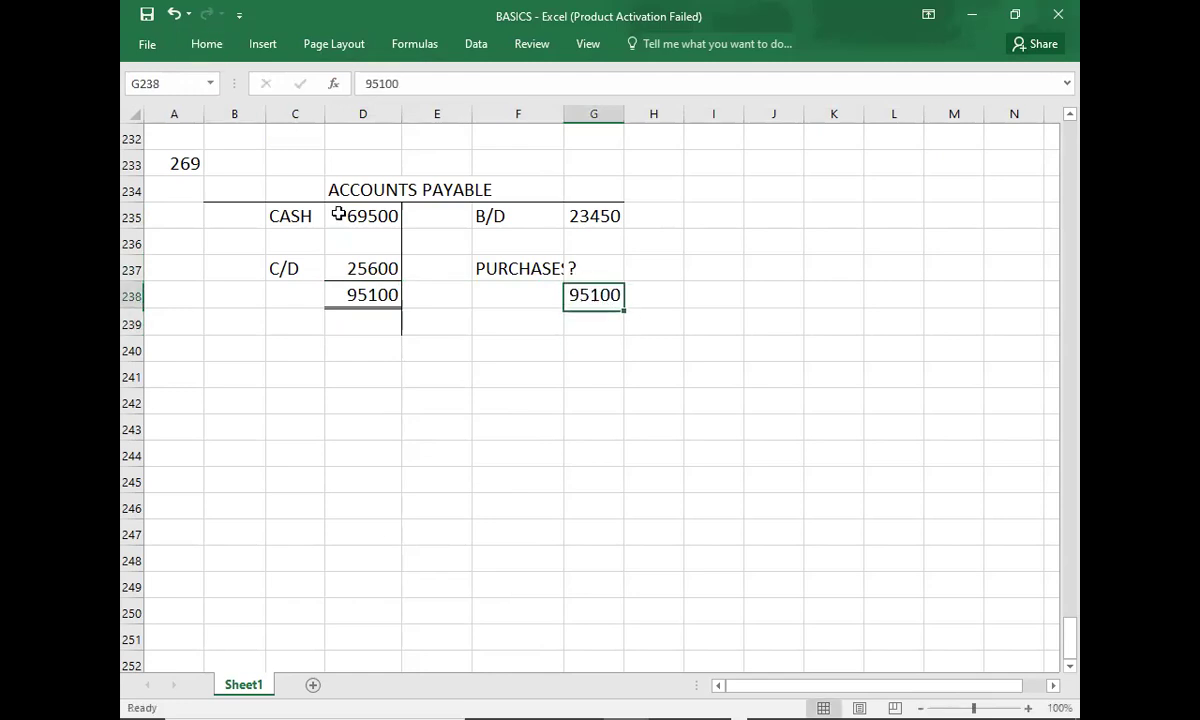
click(210, 46)
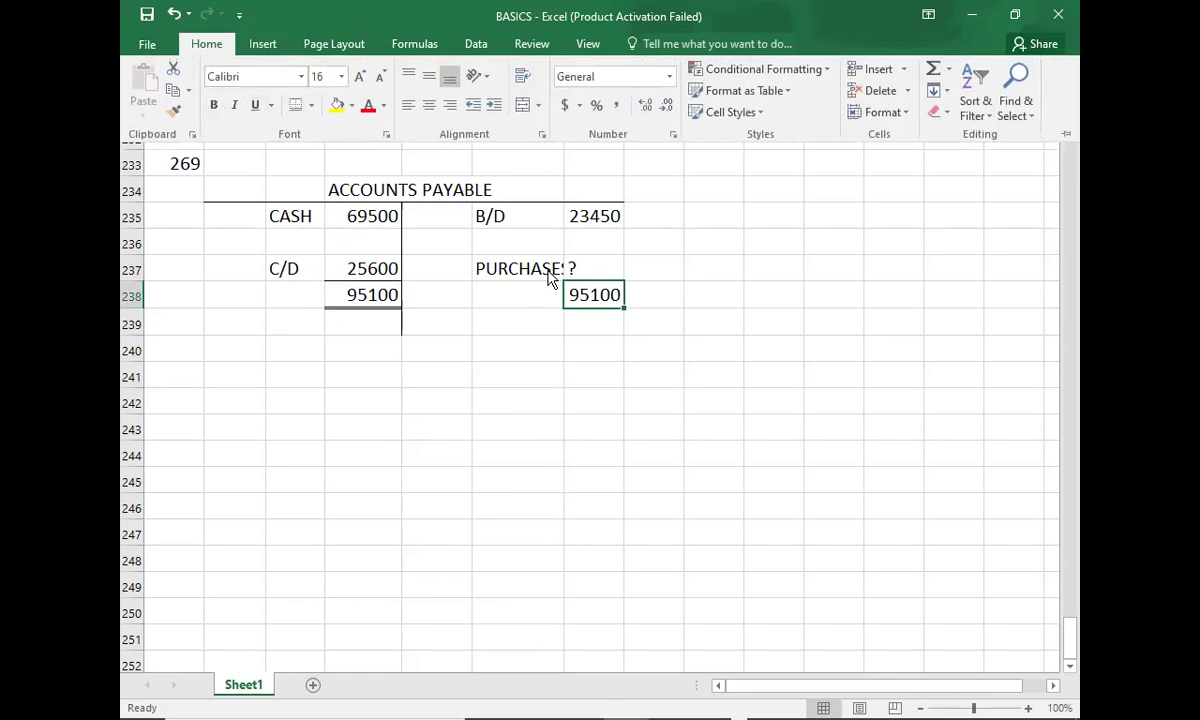
click(588, 269)
click(586, 268)
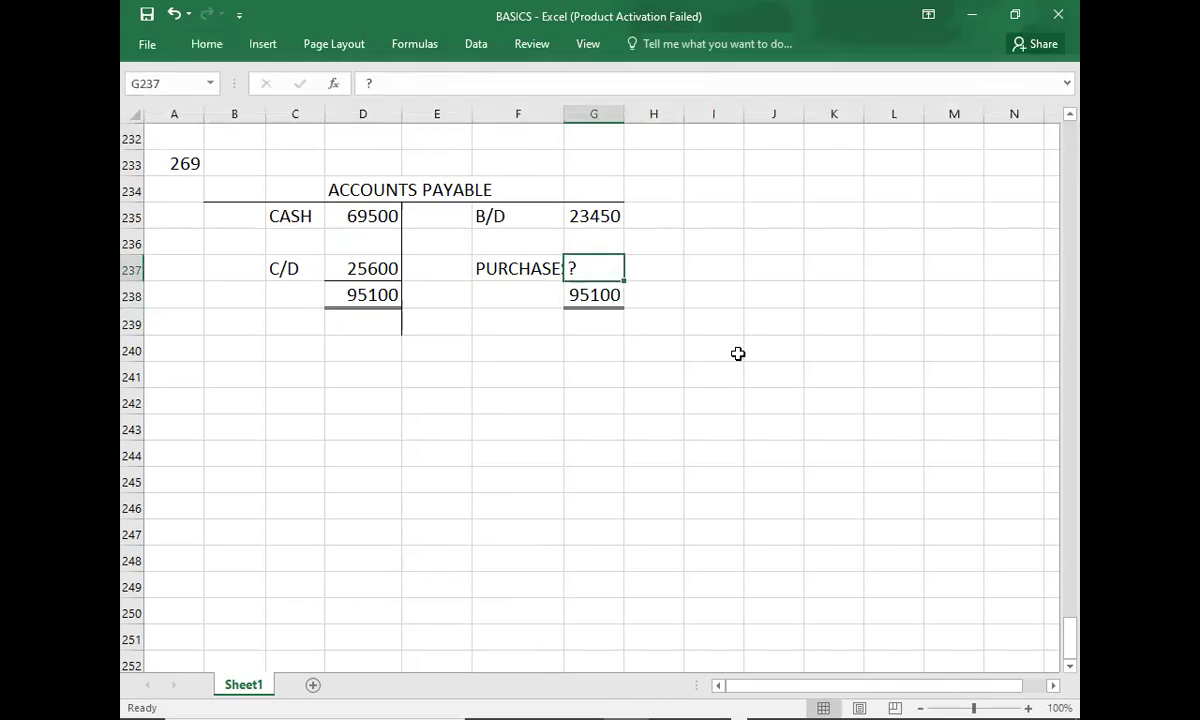
text(71)
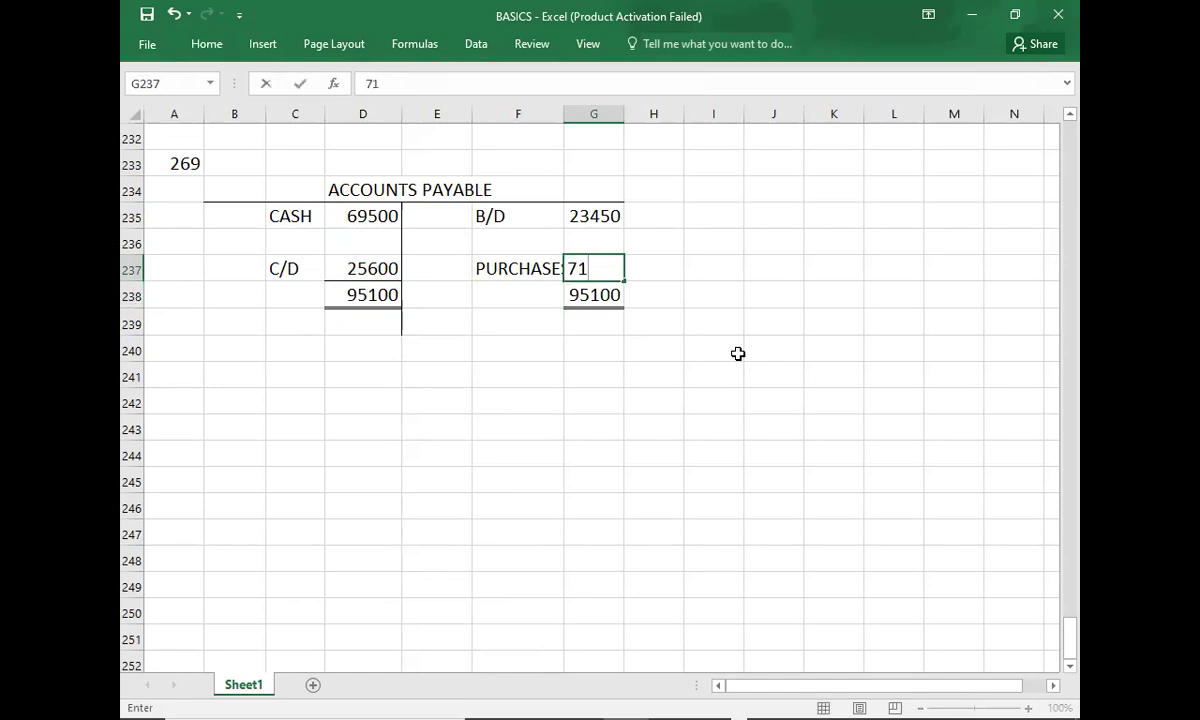
text(650)
key(Return)
key(Return)
key(Down)
key(Down)
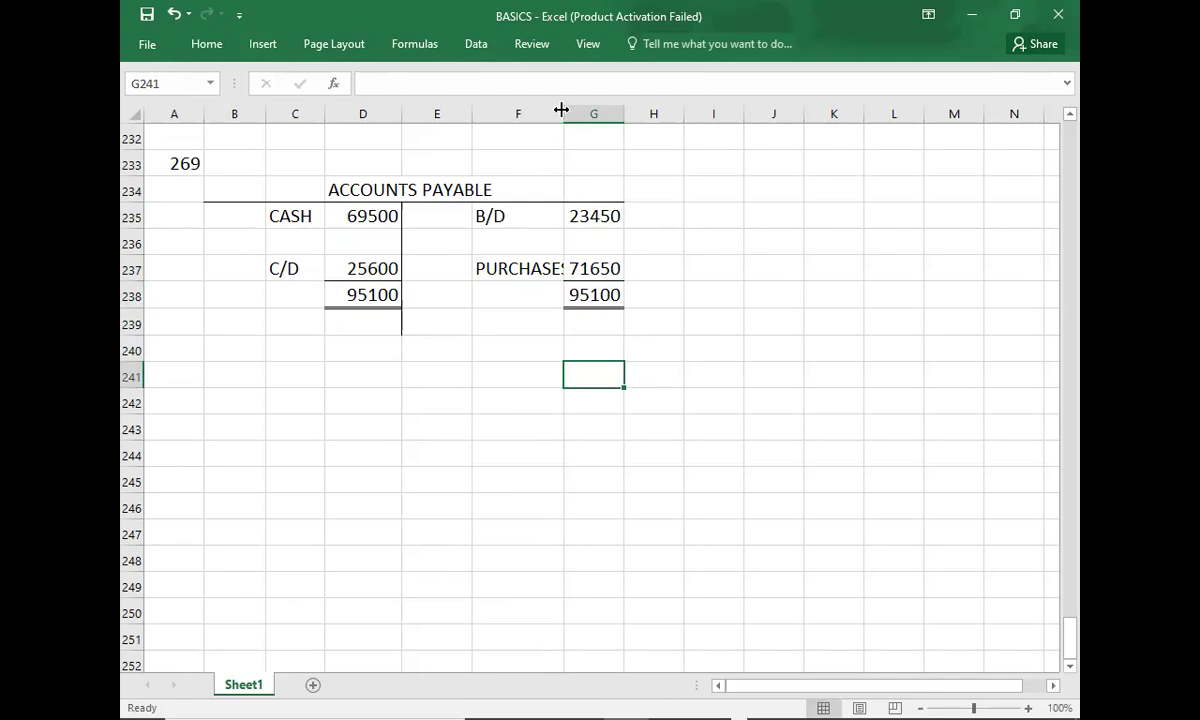
Widen column F to fit the PURCHASES label, and append a ? to that label in F237.
drag(563, 117, 582, 116)
double_click(576, 268)
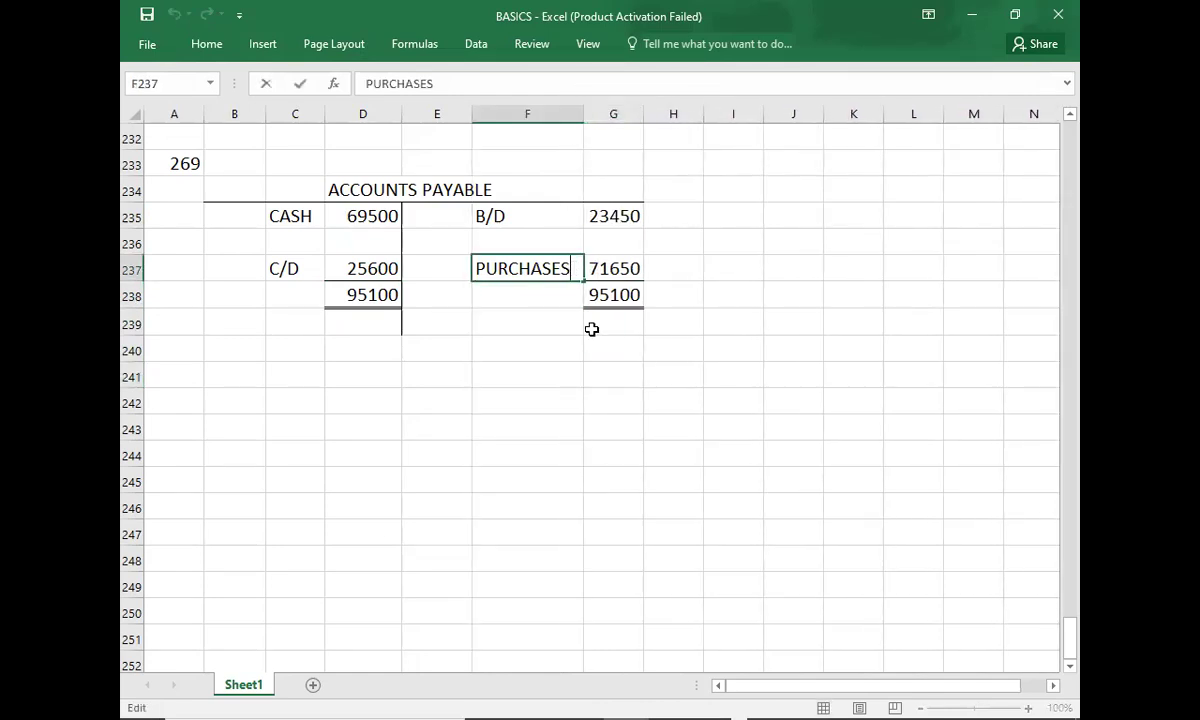
text(?)
key(Return)
key(Down)
key(Down)
key(Down)
key(Down)
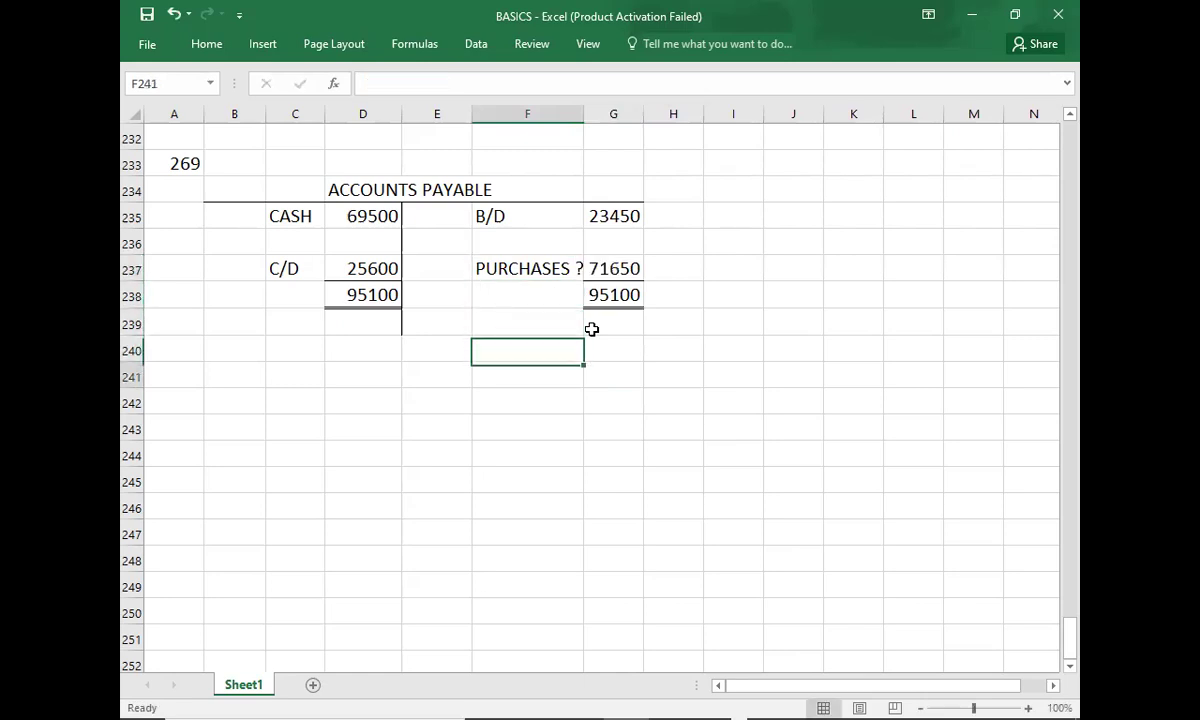
Check question 269's answer options in the PDF and enter D as the answer in A234 of the Excel sheet.
key(alt+Tab)
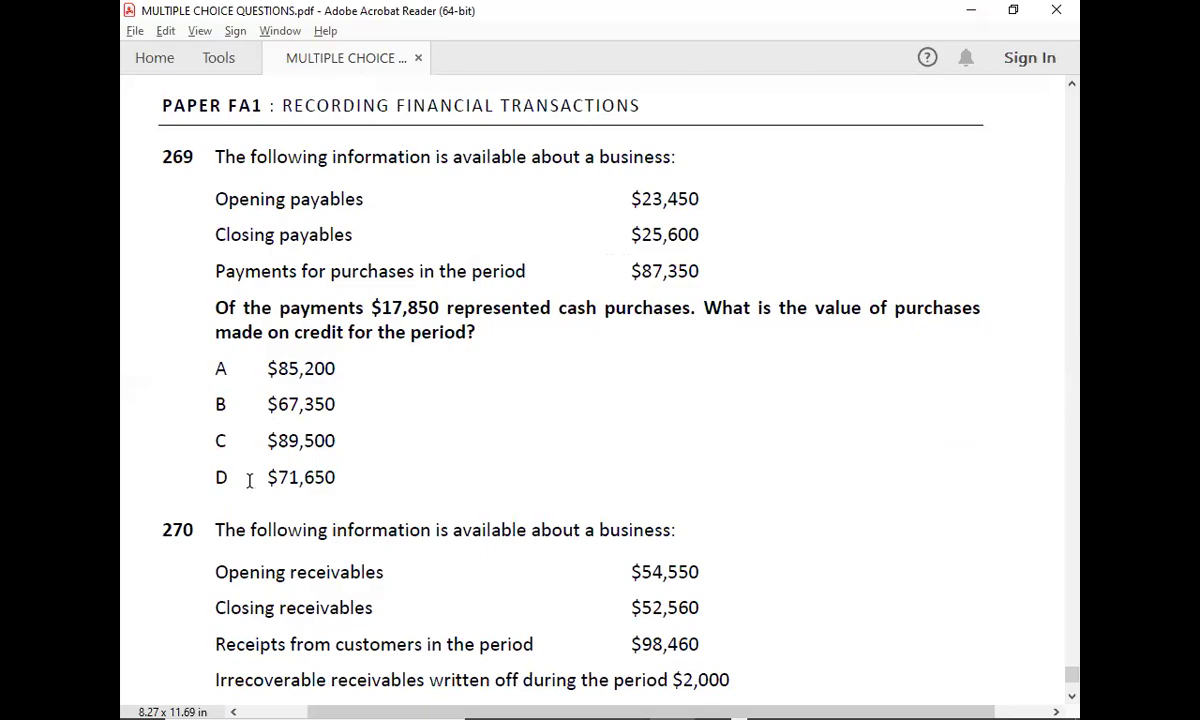
key(alt+Tab)
key(Up)
key(Up)
key(Up)
key(Up)
key(Up)
key(Up)
key(Up)
key(Up)
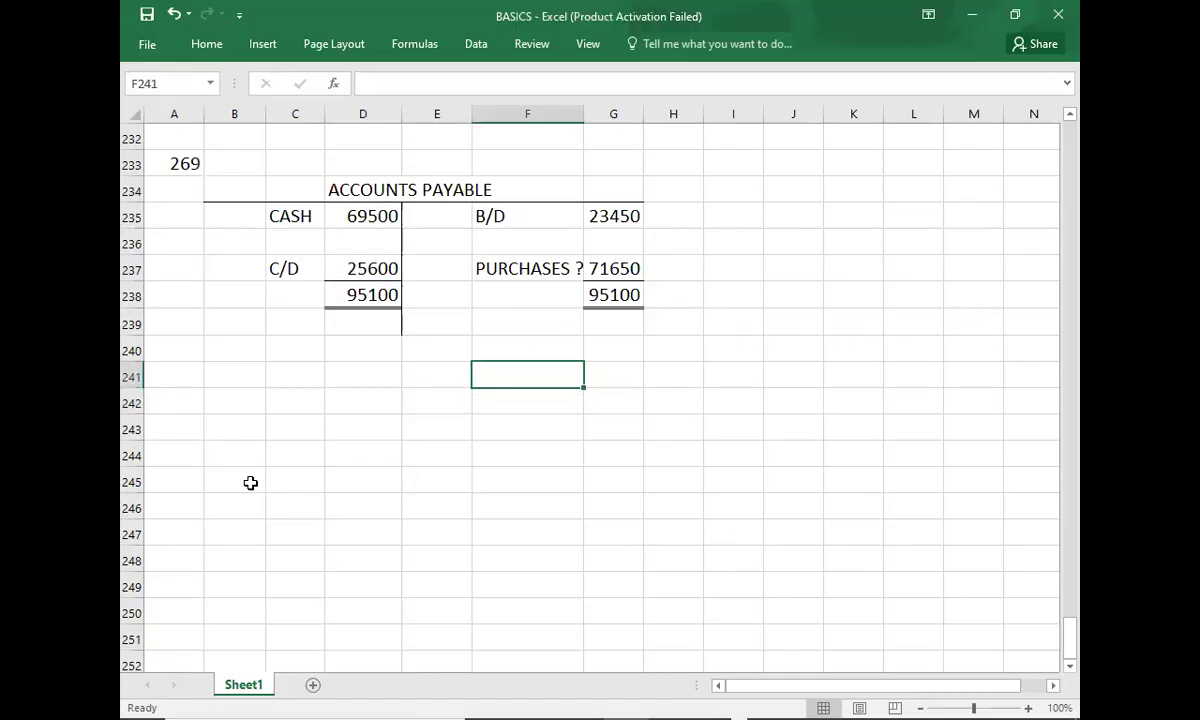
key(Left)
key(Left)
key(Left)
key(Left)
key(Left)
text(D)
key(Return)
key(Down)
key(Down)
key(Down)
key(Down)
key(Down)
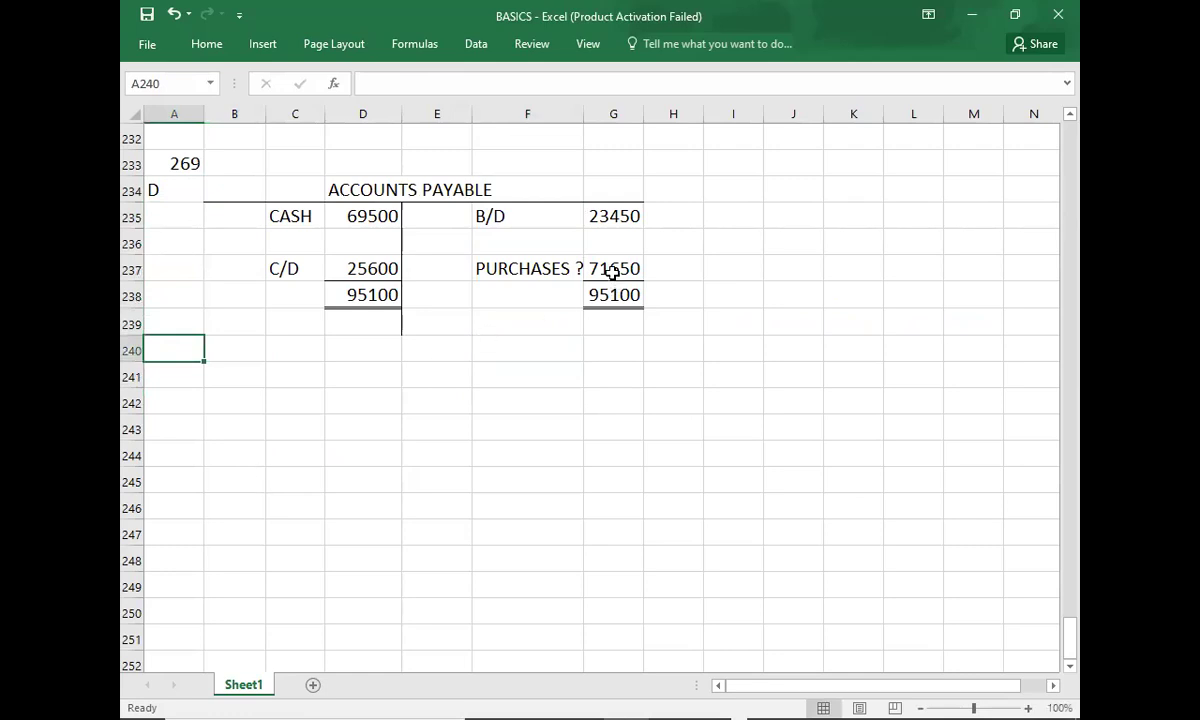
Review the cash, closing balance and total amounts in question 269's accounts payable T-account.
click(348, 220)
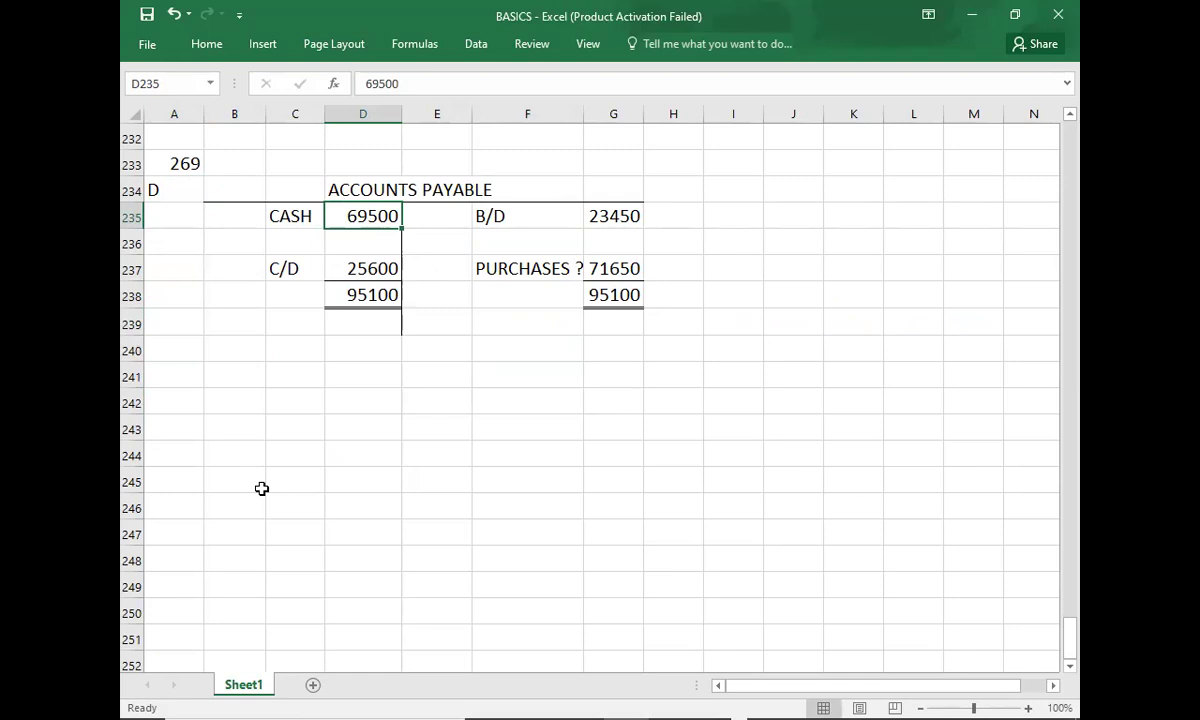
click(609, 296)
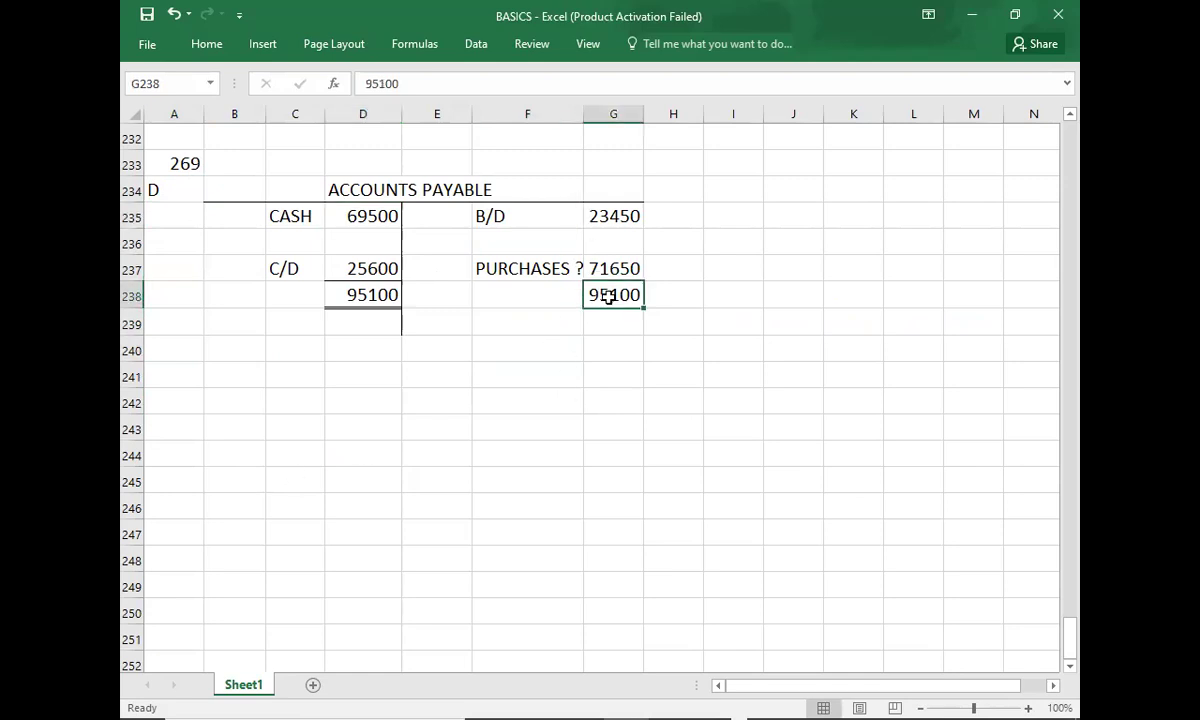
click(378, 303)
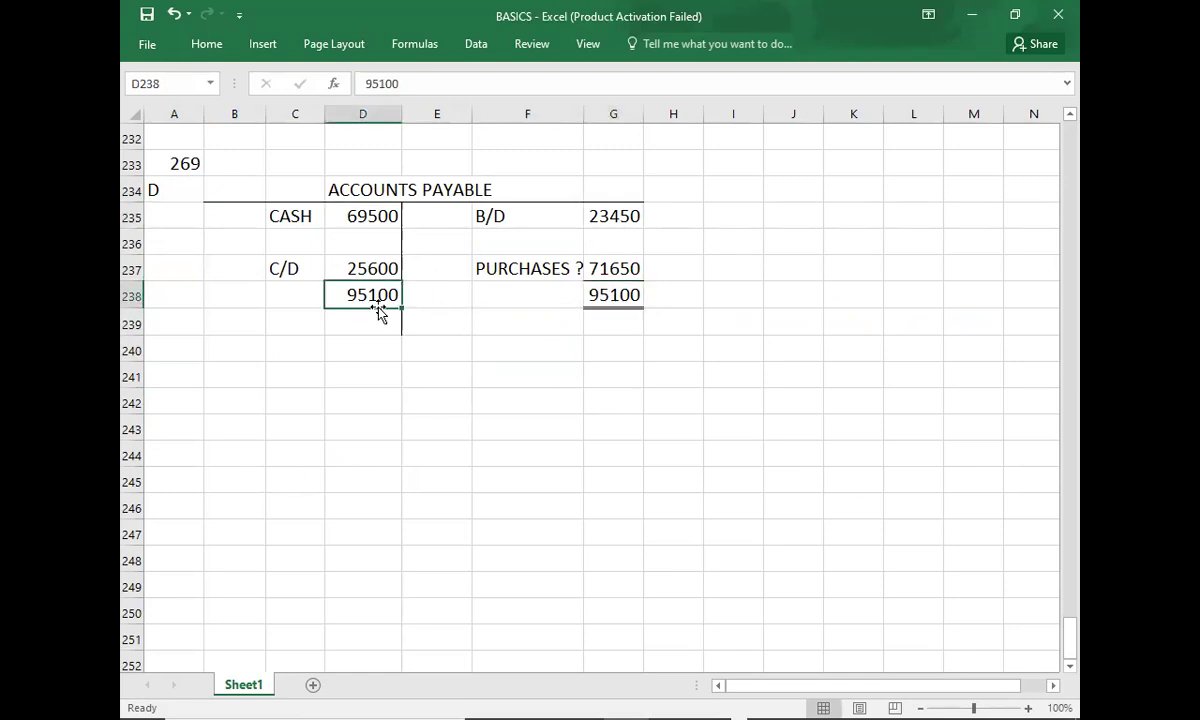
click(348, 268)
click(342, 220)
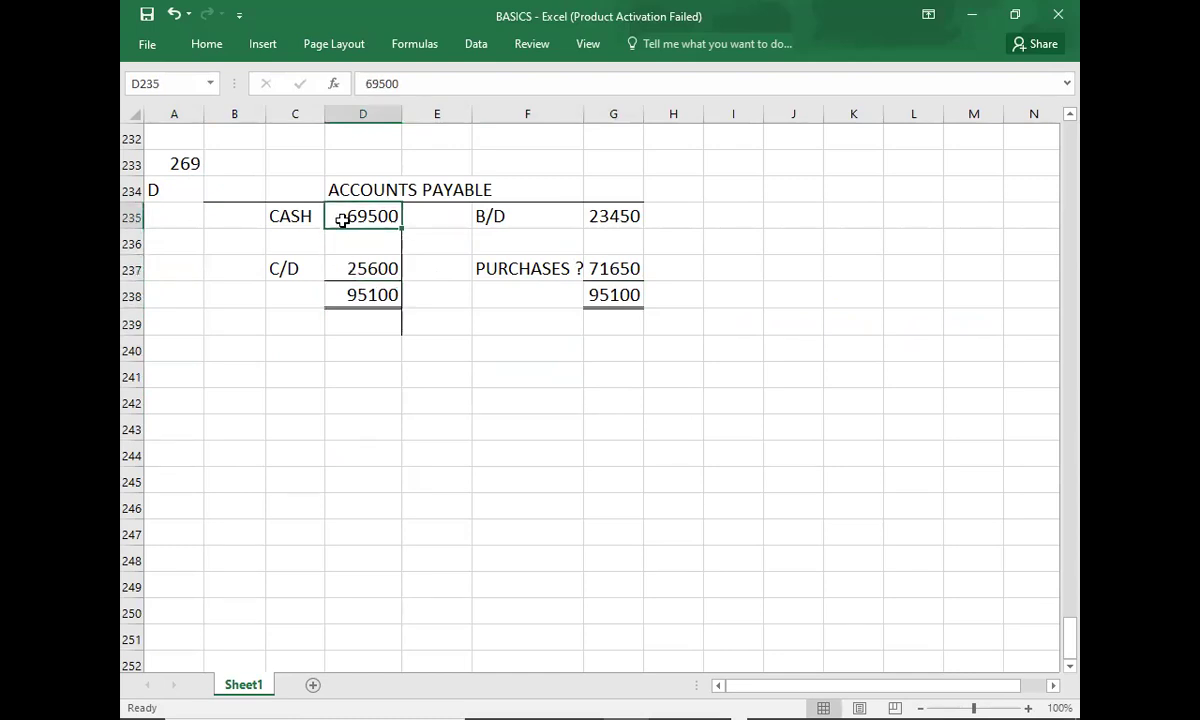
click(270, 430)
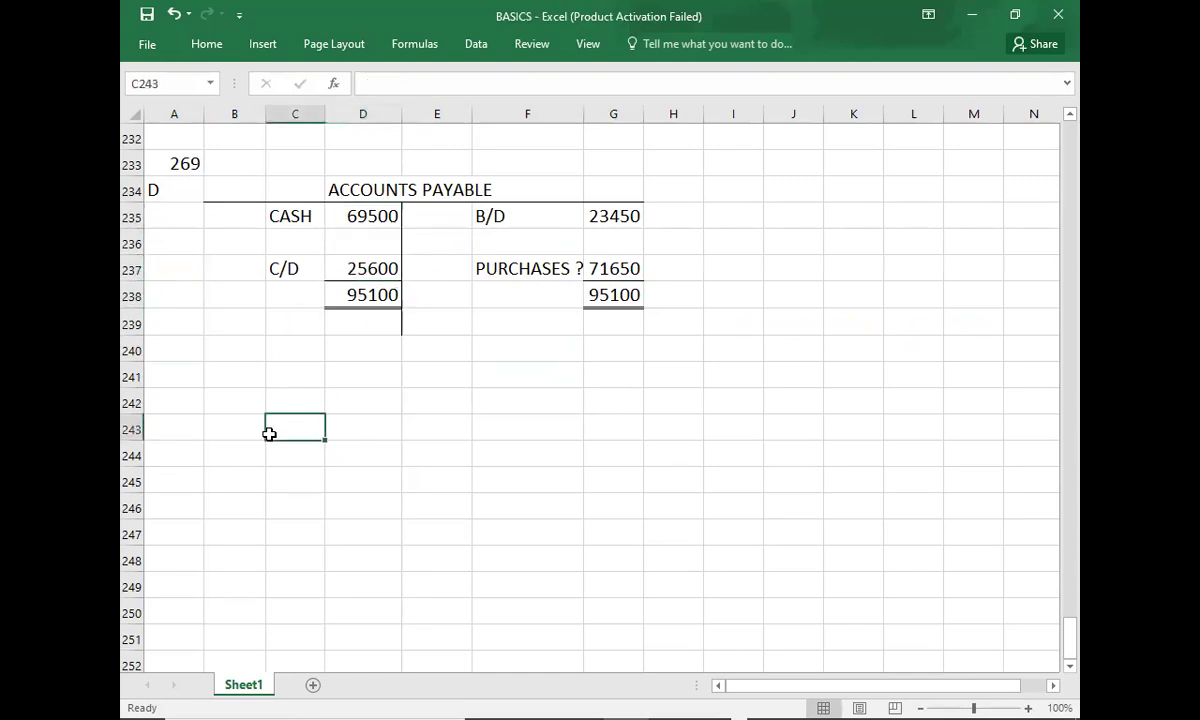
click(168, 160)
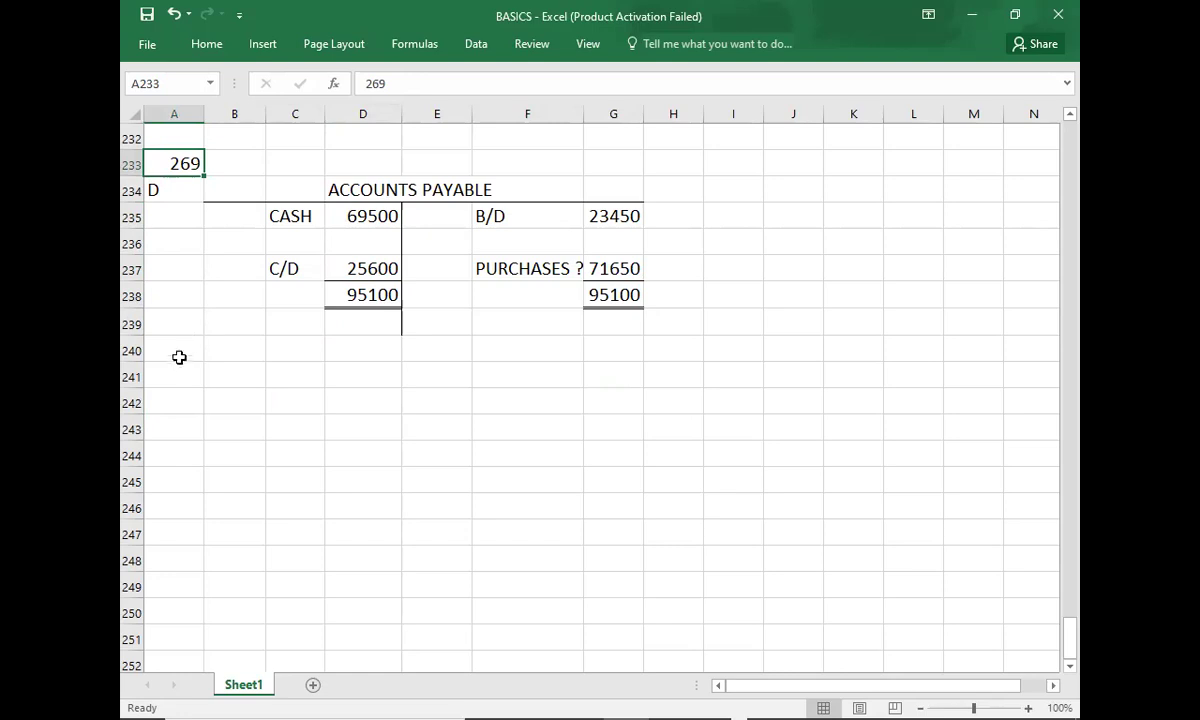
click(176, 372)
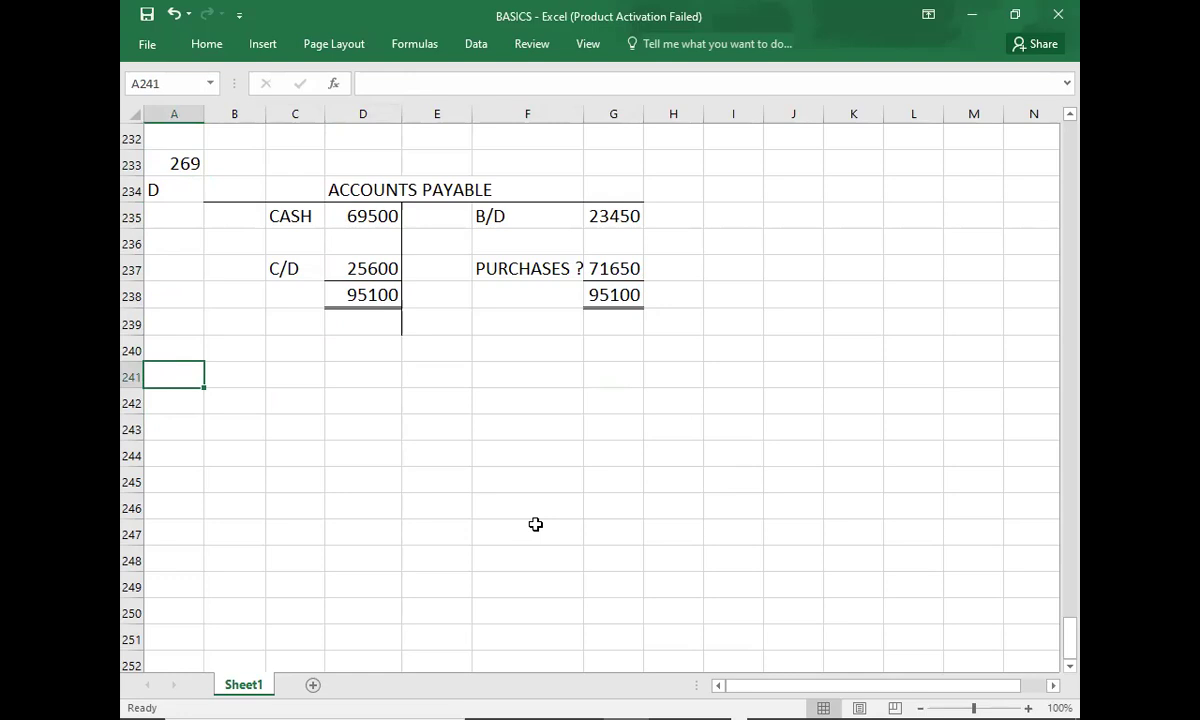
Switch to the PDF in Acrobat Reader and read question 270.
key(alt+Tab)
scroll(535, 521, down, 3)
scroll(535, 521, down, 4)
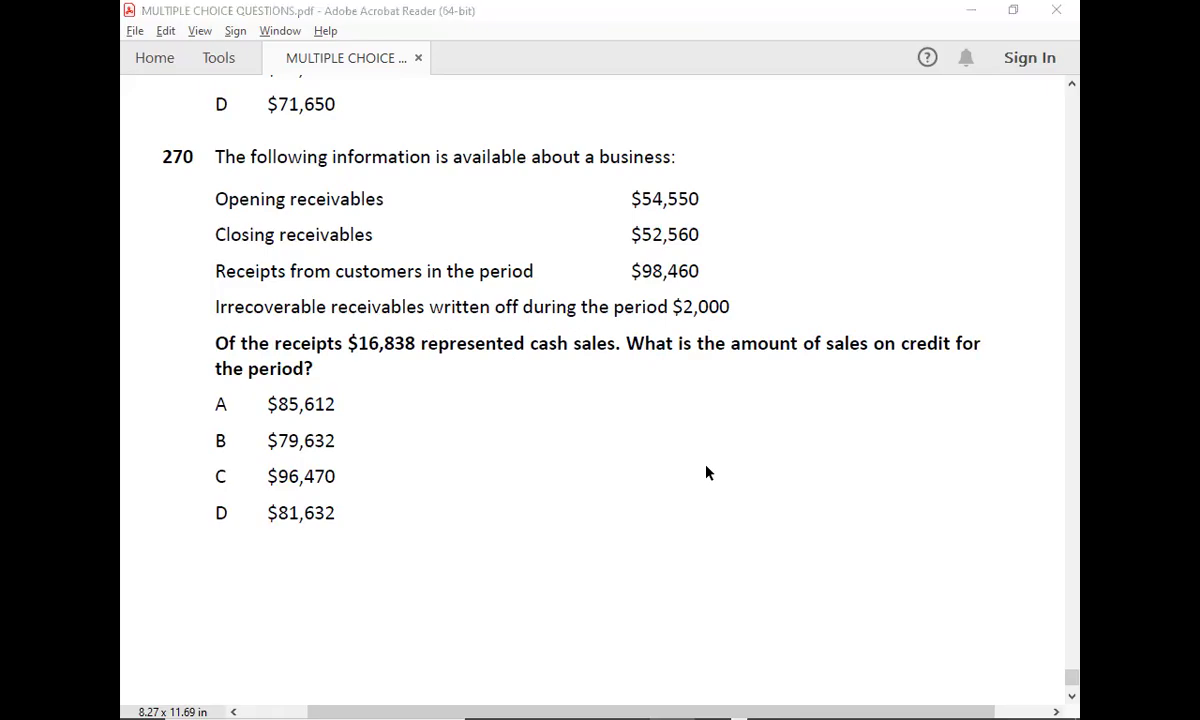
In Excel, copy the accounts payable T-account B234:G239 to B242 and clear the copy's contents, keeping its borders.
key(alt+Tab)
key(Up)
key(Up)
key(Up)
key(Up)
key(Up)
key(Up)
key(Up)
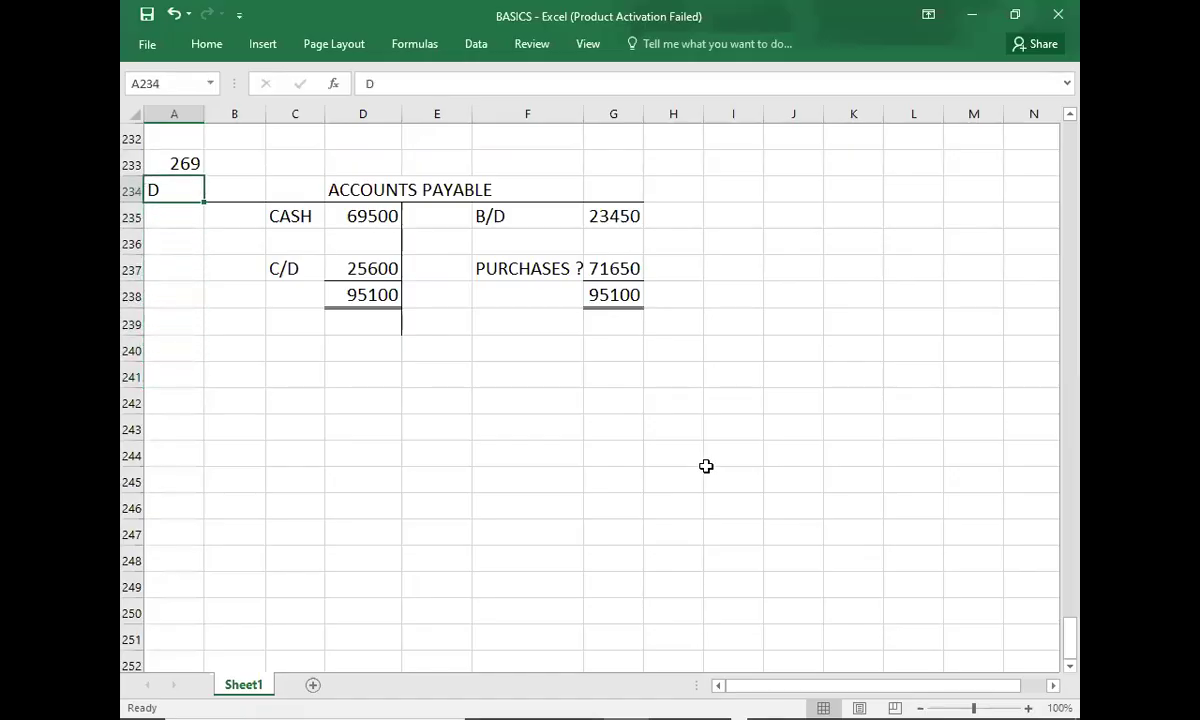
key(Right)
key(shift+Right)
key(shift+Right)
key(shift+Right)
key(shift+Right)
key(shift+Right)
key(shift+Right)
key(shift+Down)
key(shift+Down)
key(shift+Left)
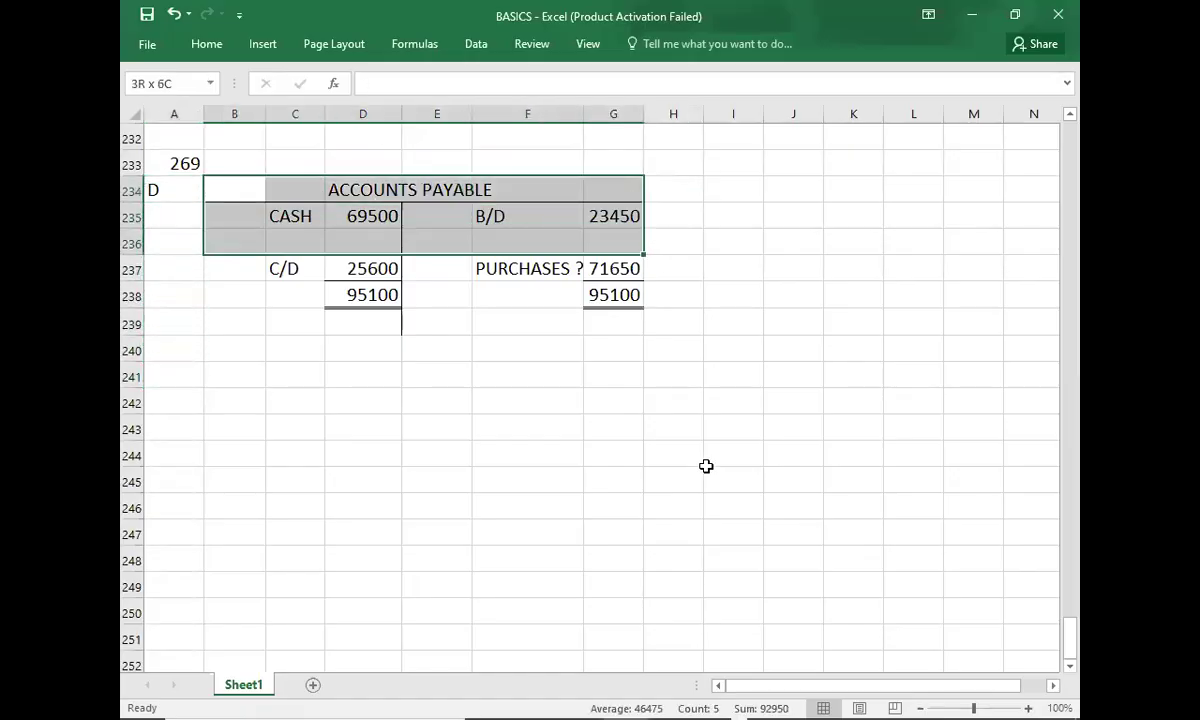
key(shift+Down)
key(shift+Down)
key(shift+Down)
key(ctrl+c)
key(Down)
key(Down)
key(Down)
key(Down)
key(Down)
key(Down)
key(Down)
key(Down)
key(ctrl+v)
key(Delete)
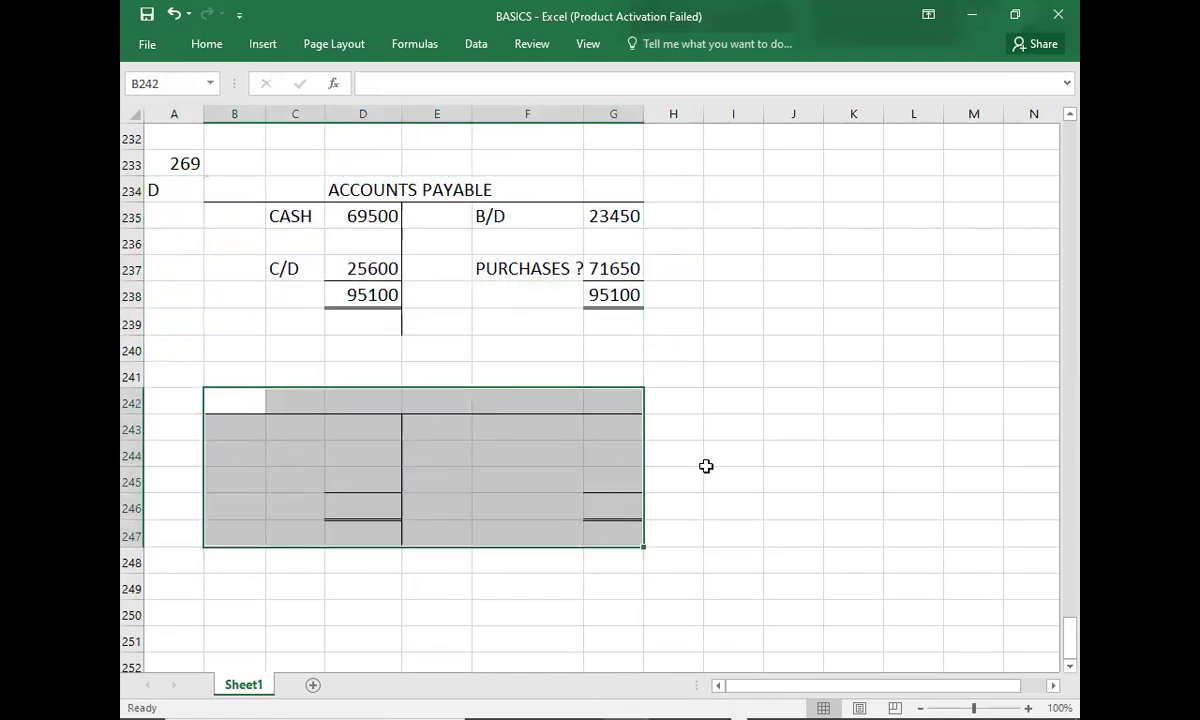
Title the new T-account ACCOUNT RECEIVABLE in D242.
key(Right)
key(Right)
text(ACO)
key(BackSpace)
text(COUNT RE)
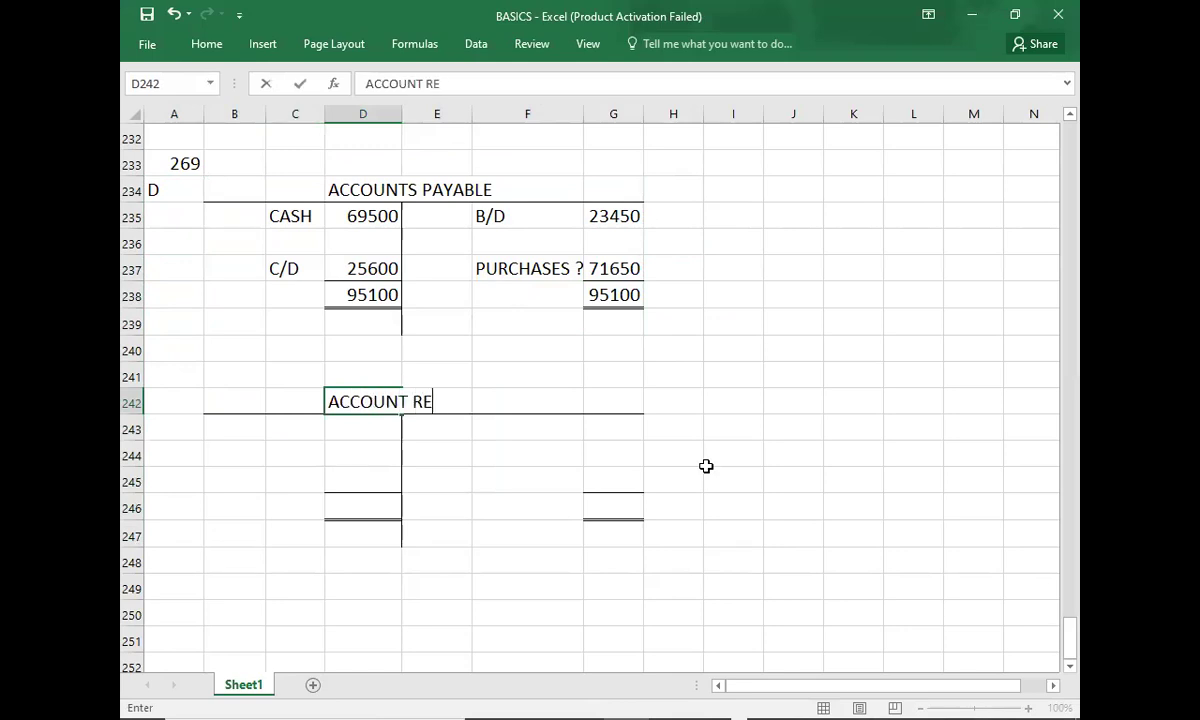
text(CEIVABLE)
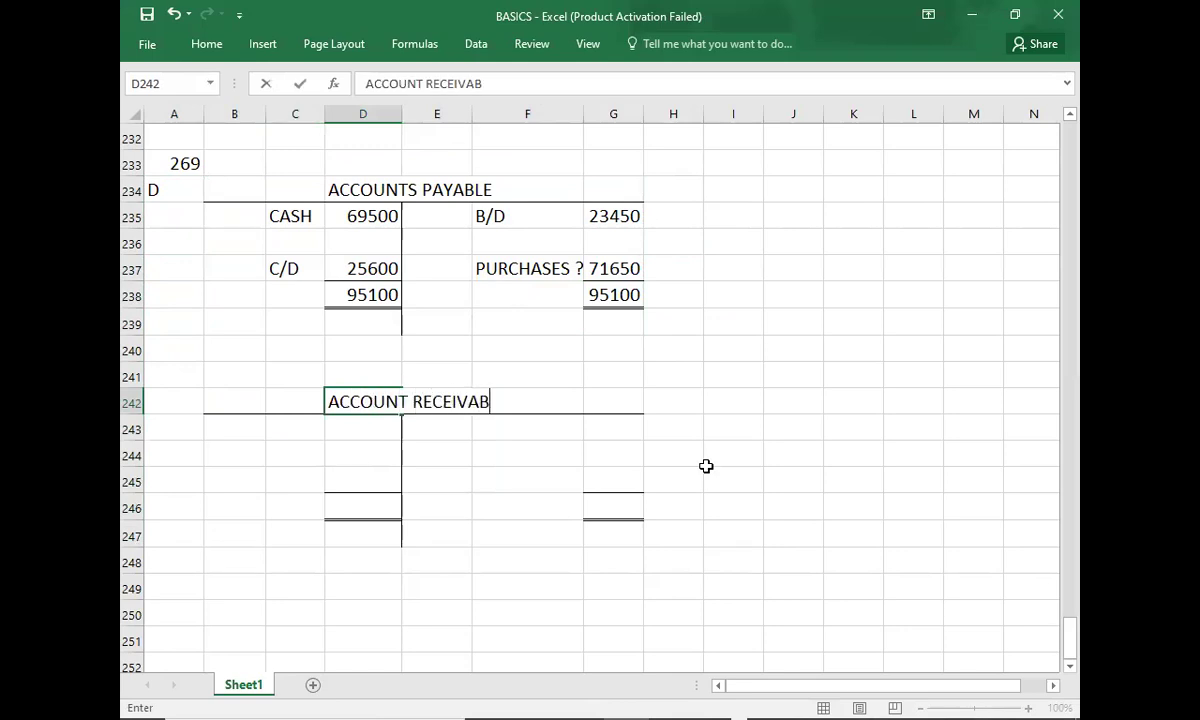
key(Return)
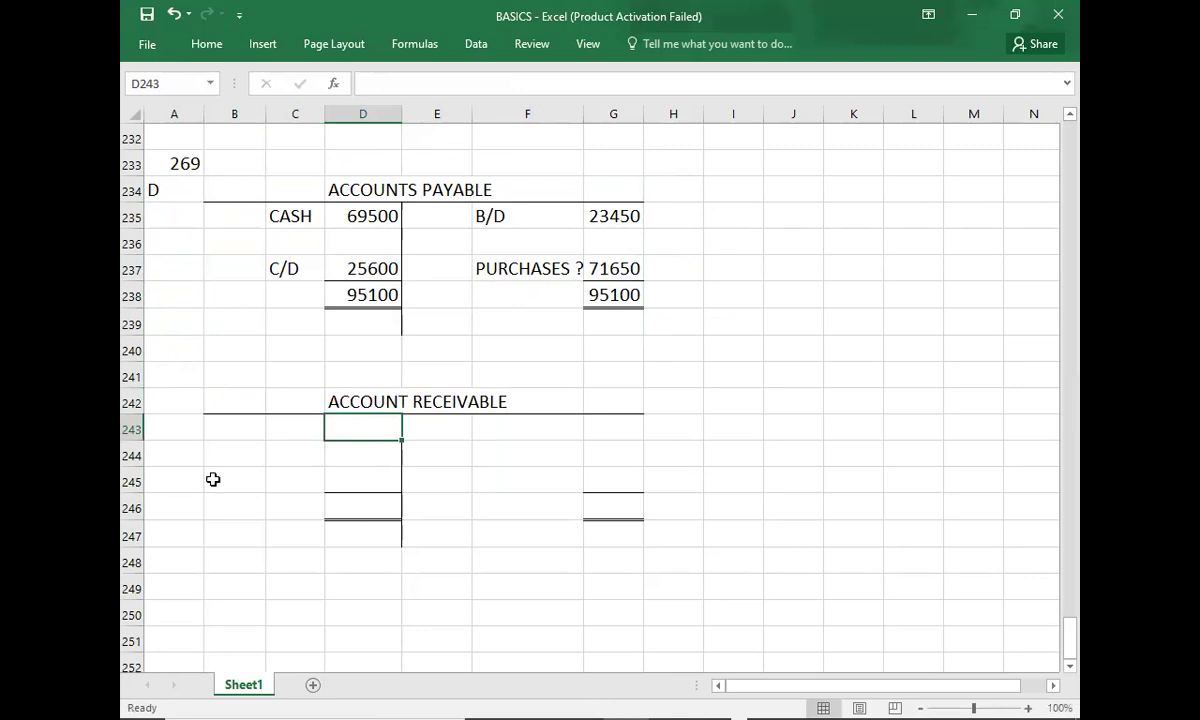
Enter the question number 270 in A241 above the new T-account.
click(166, 381)
key(alt+Tab)
key(alt+Tab)
text(270)
key(Return)
Look up the opening receivables in the PDF and enter B/D in C243 with 54550 in D243.
key(alt+Tab)
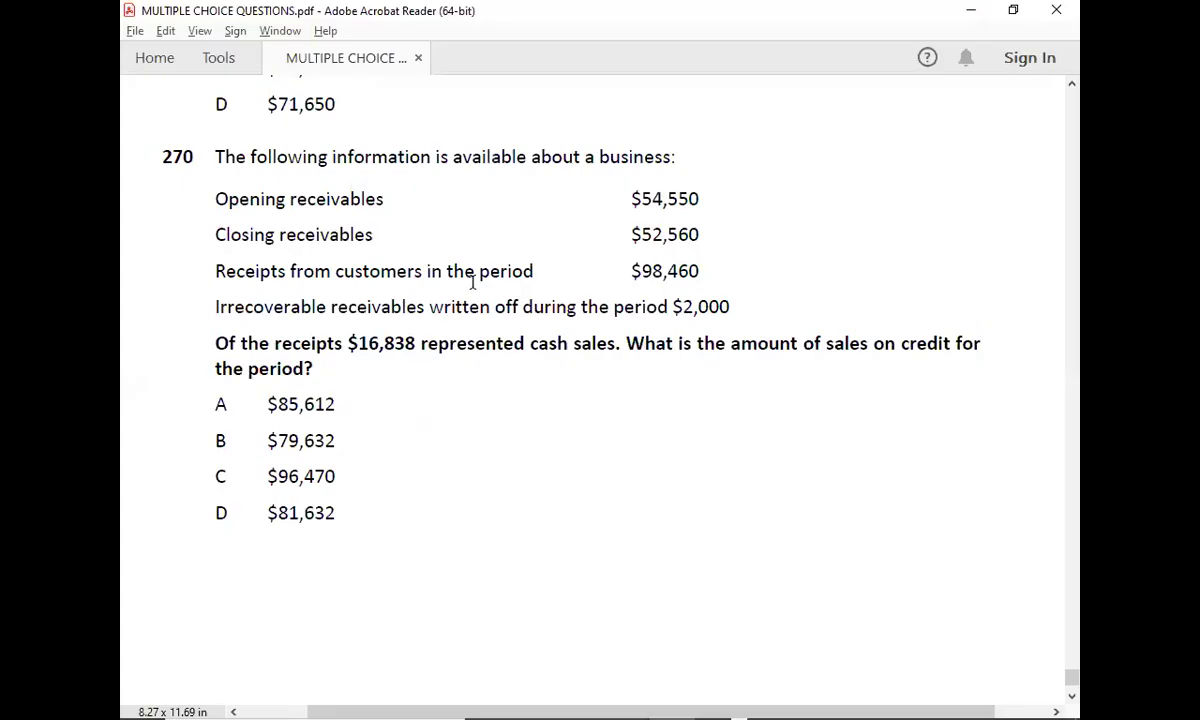
key(alt+Tab)
key(Right)
key(Down)
key(Right)
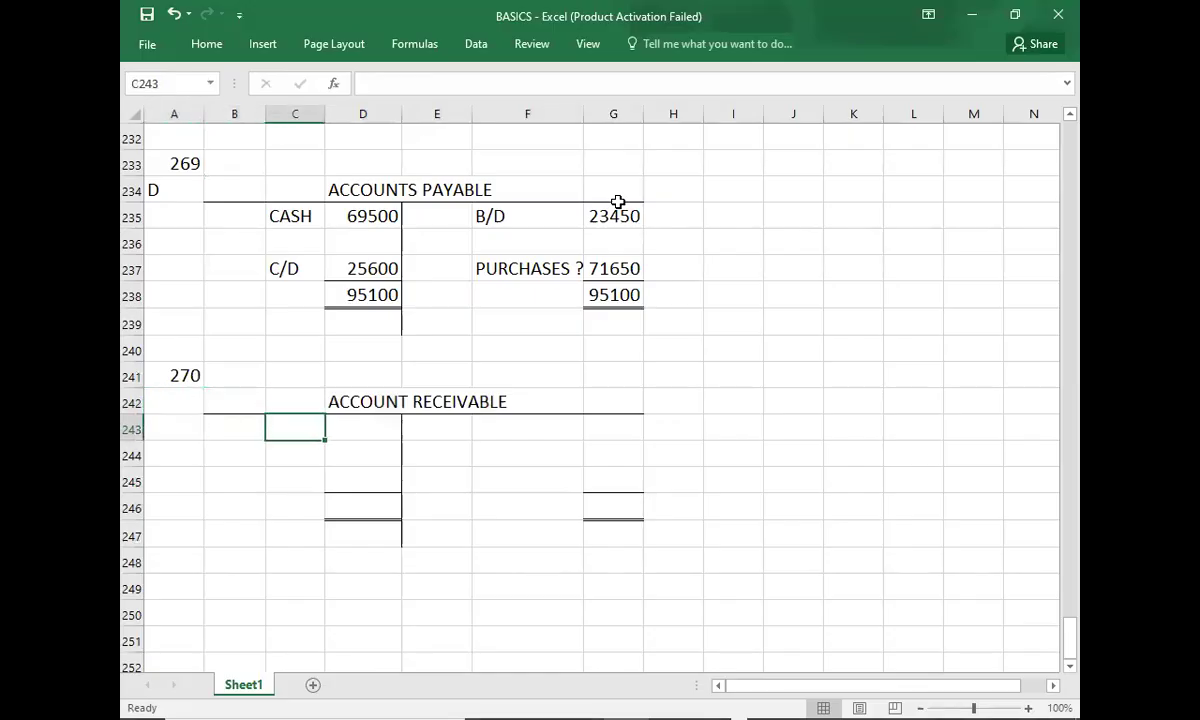
text(B/D)
key(Right)
text(545)
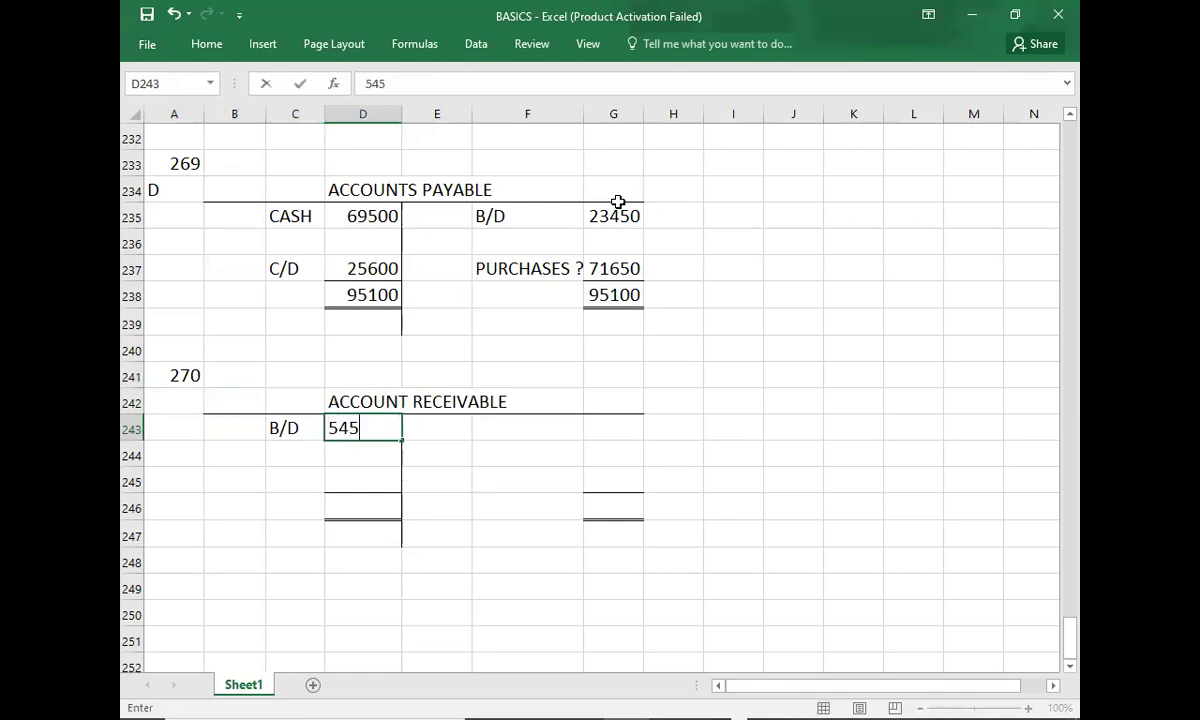
text(50)
key(Return)
Look up the closing receivables in the PDF and enter C/D in F245 with 52560 in G245.
key(alt+Tab)
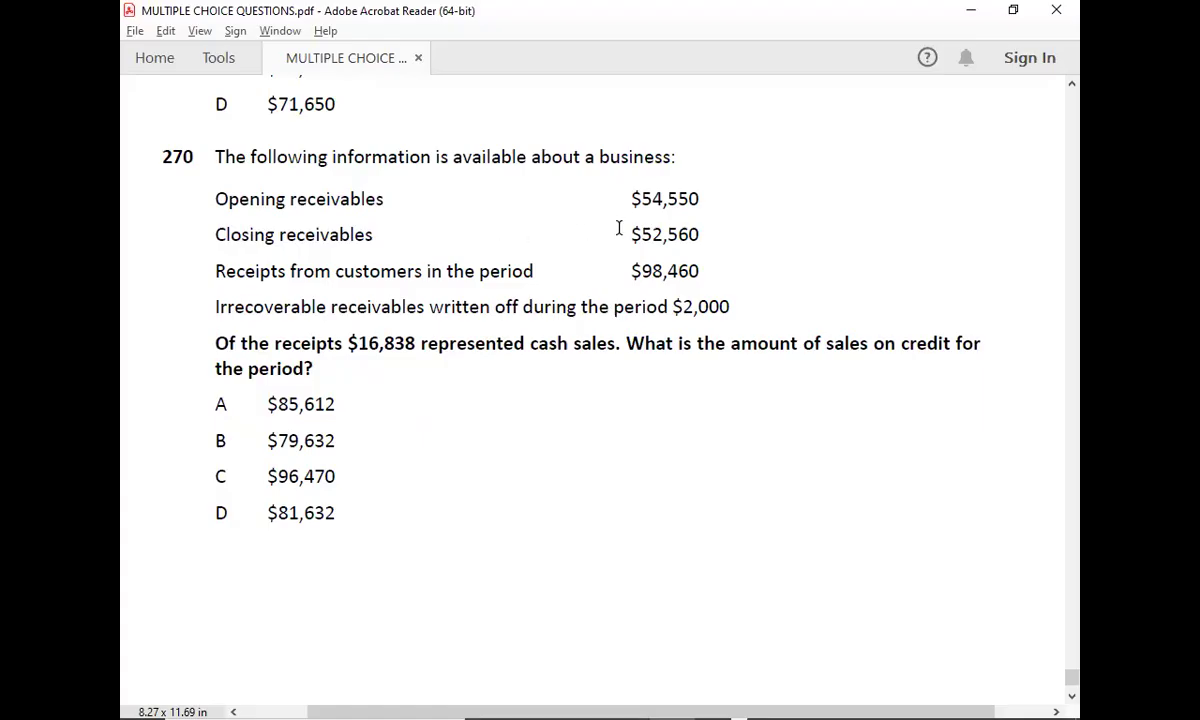
key(alt+Tab)
key(Down)
key(Right)
key(Right)
key(Right)
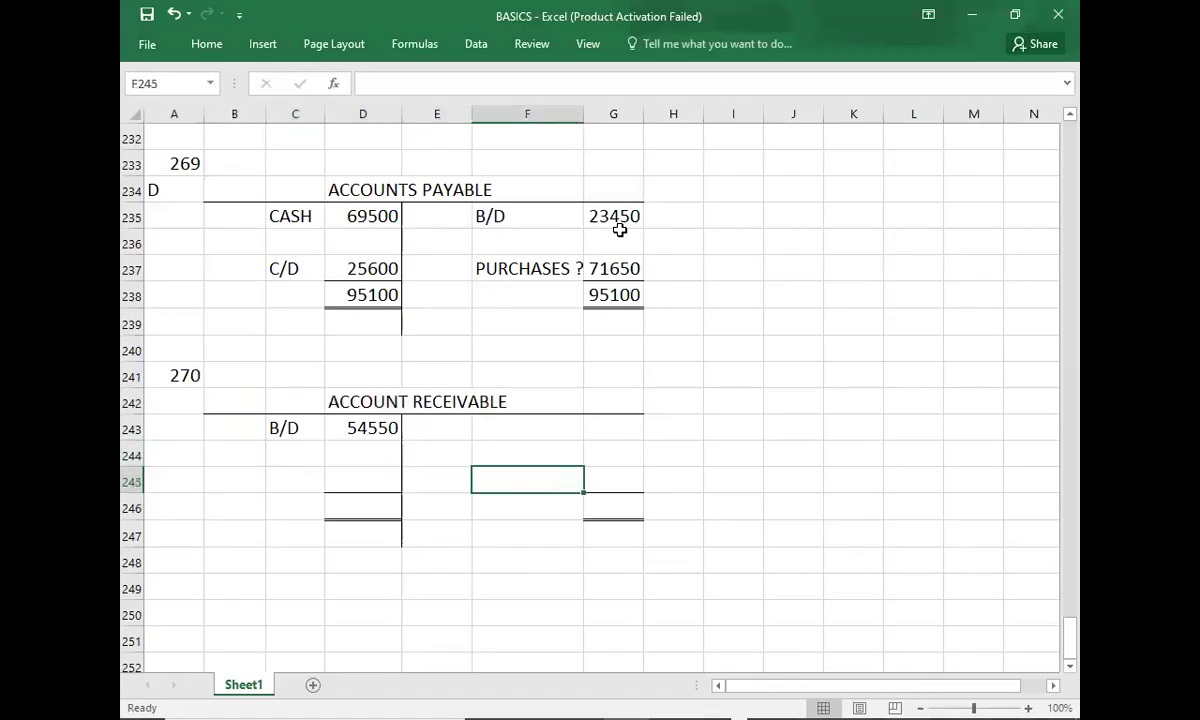
text(C/D)
key(Tab)
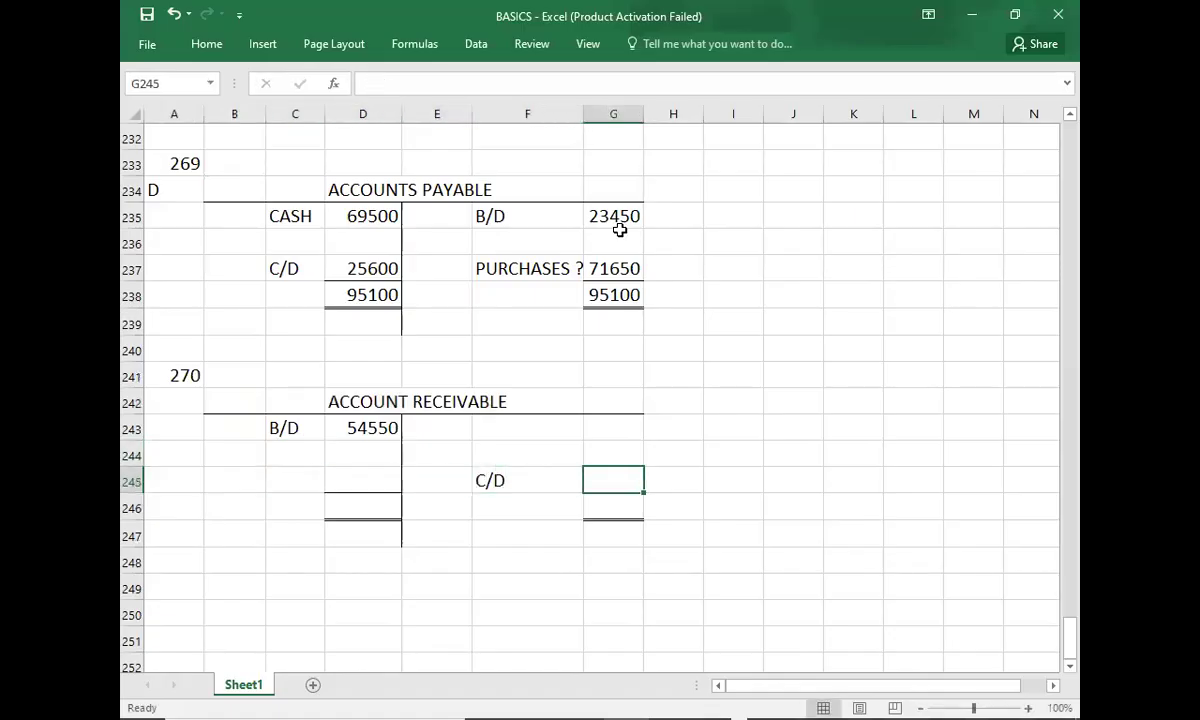
key(alt+Tab)
key(alt+Tab)
text(54)
key(BackSpace)
text(2560)
key(Return)
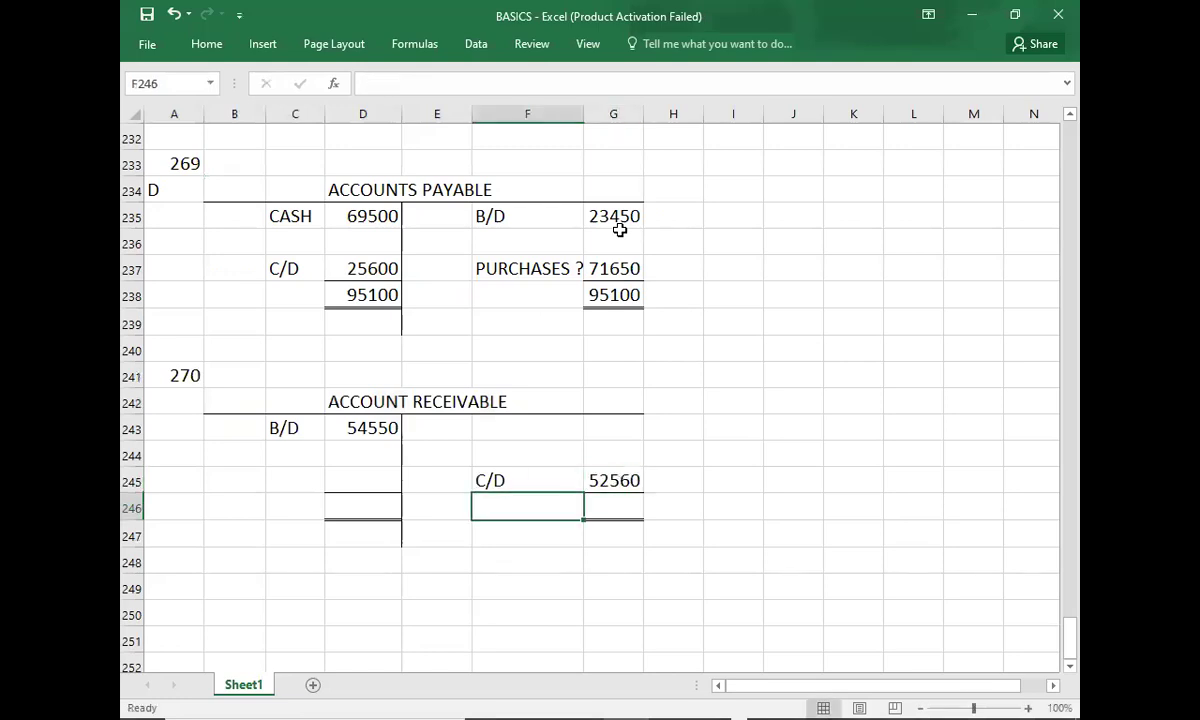
Look up question 270's receipts in the PDF and subtract the 16838 cash sales from 98460 in Calculator.
key(alt+Tab)
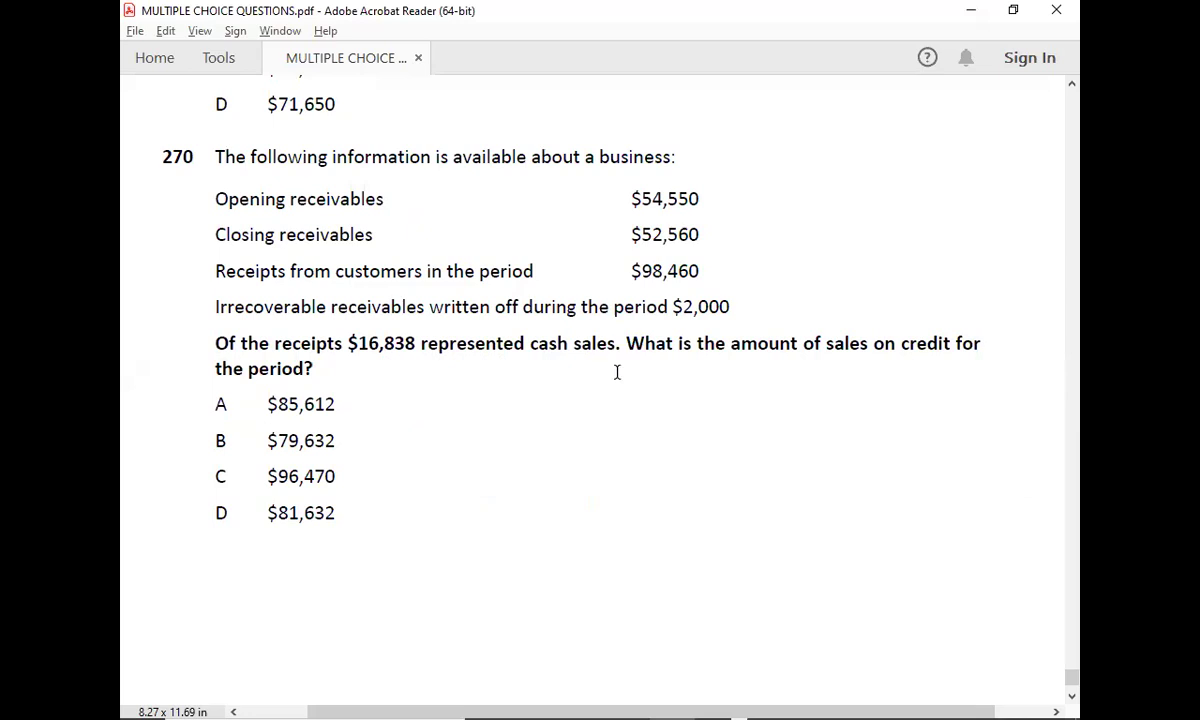
key(alt+Tab)
key(alt+Tab)
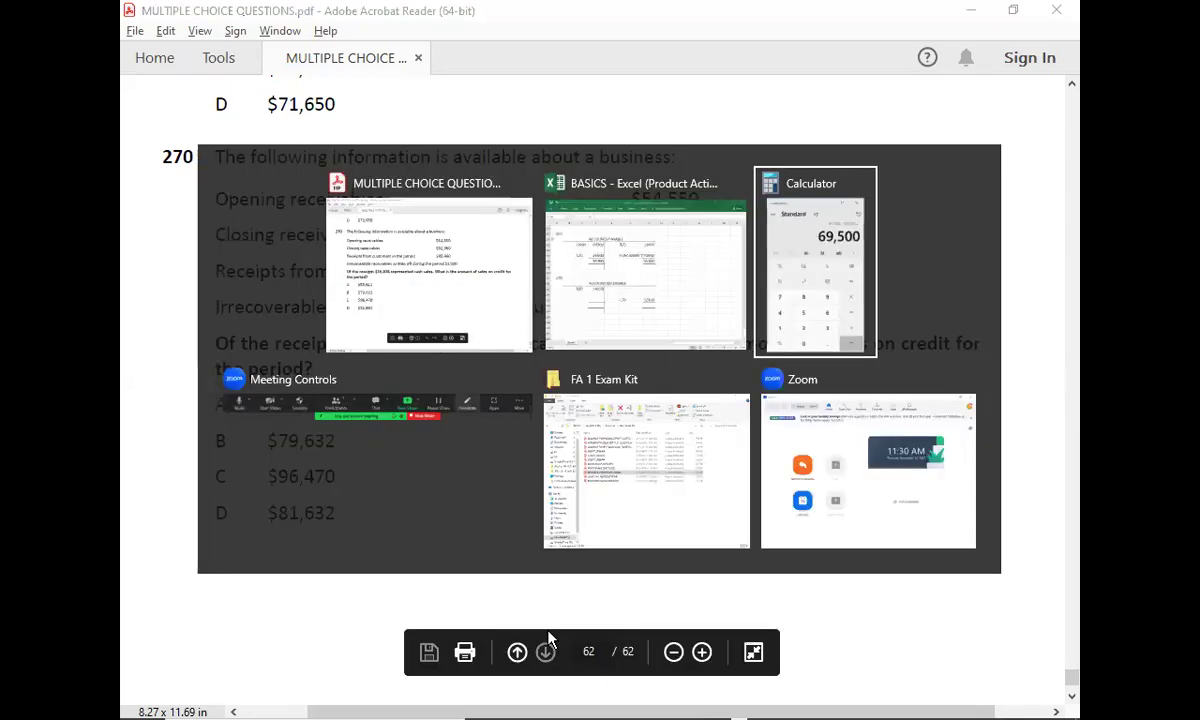
key(Escape)
text(98)
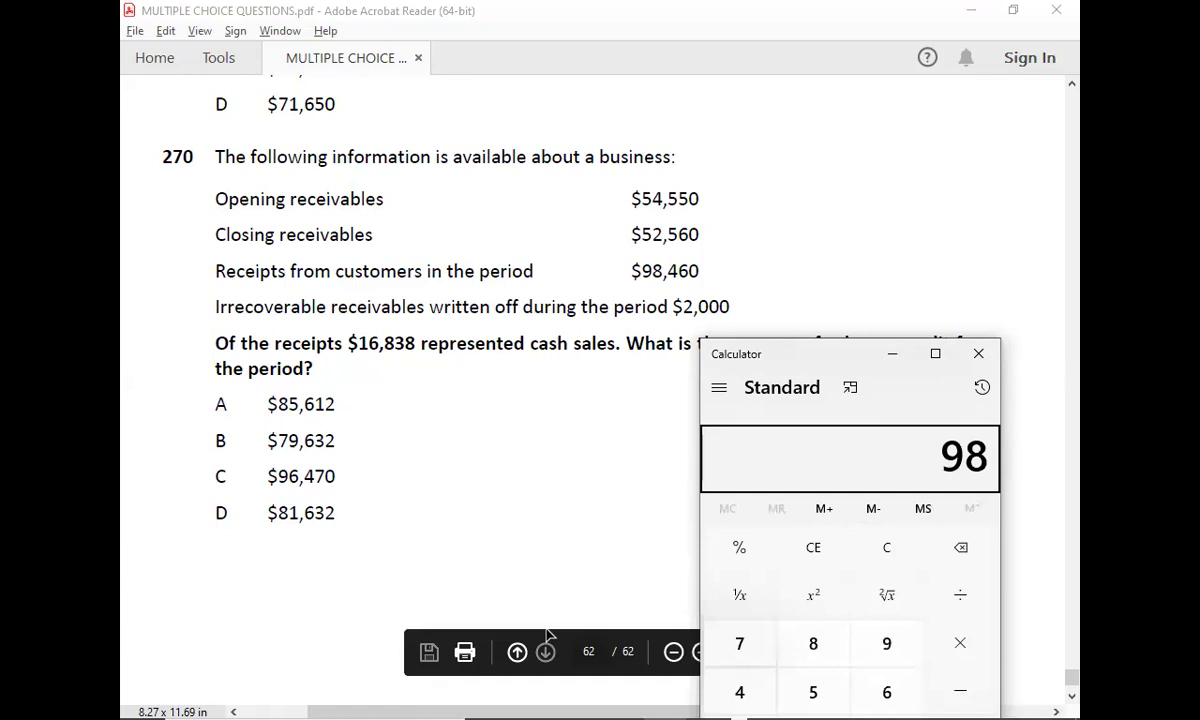
text(,460)
key(minus)
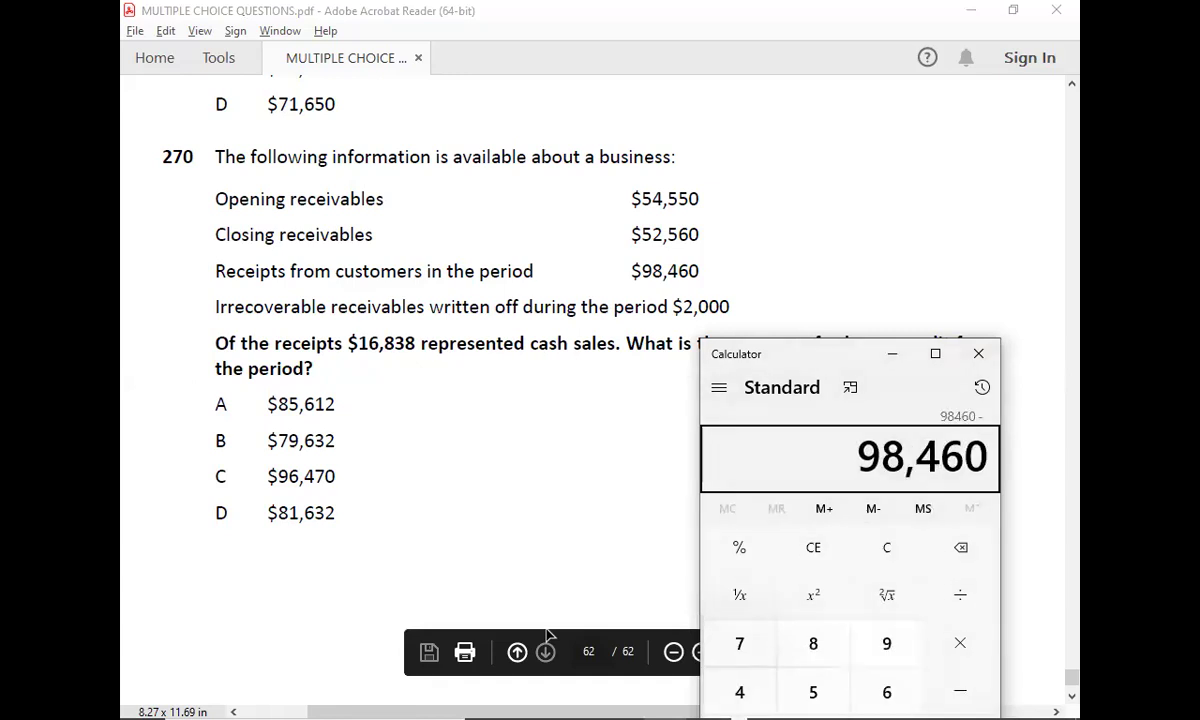
text(16)
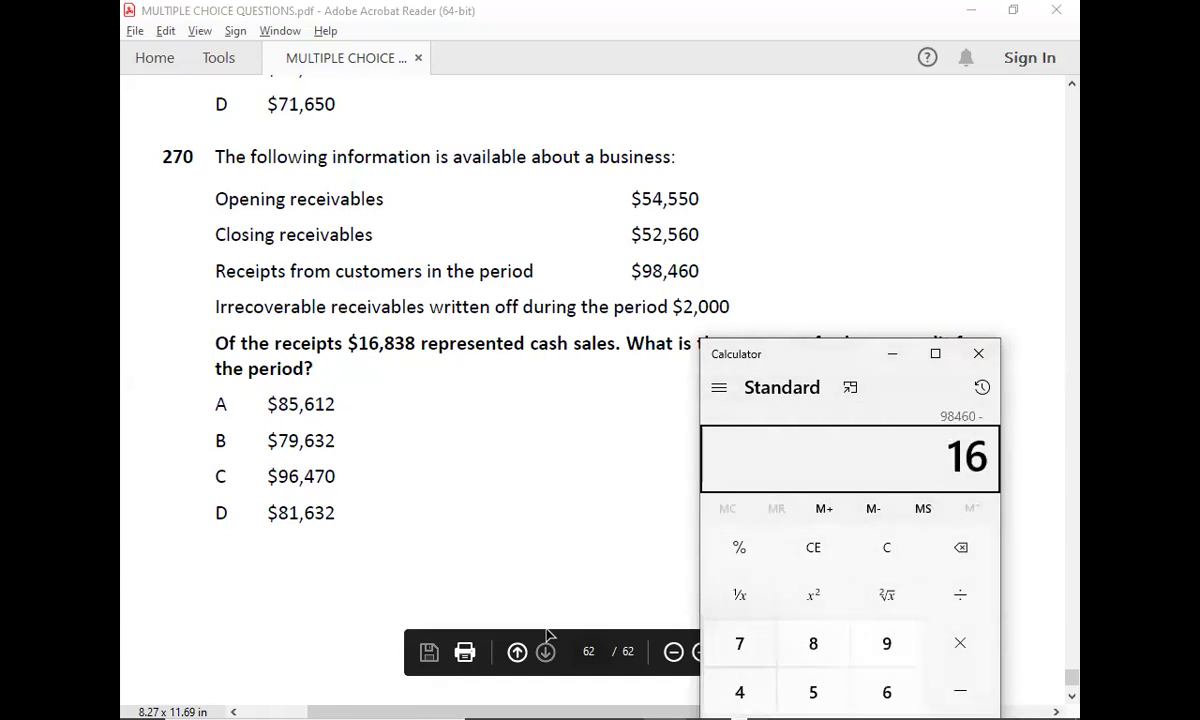
text(838)
key(Return)
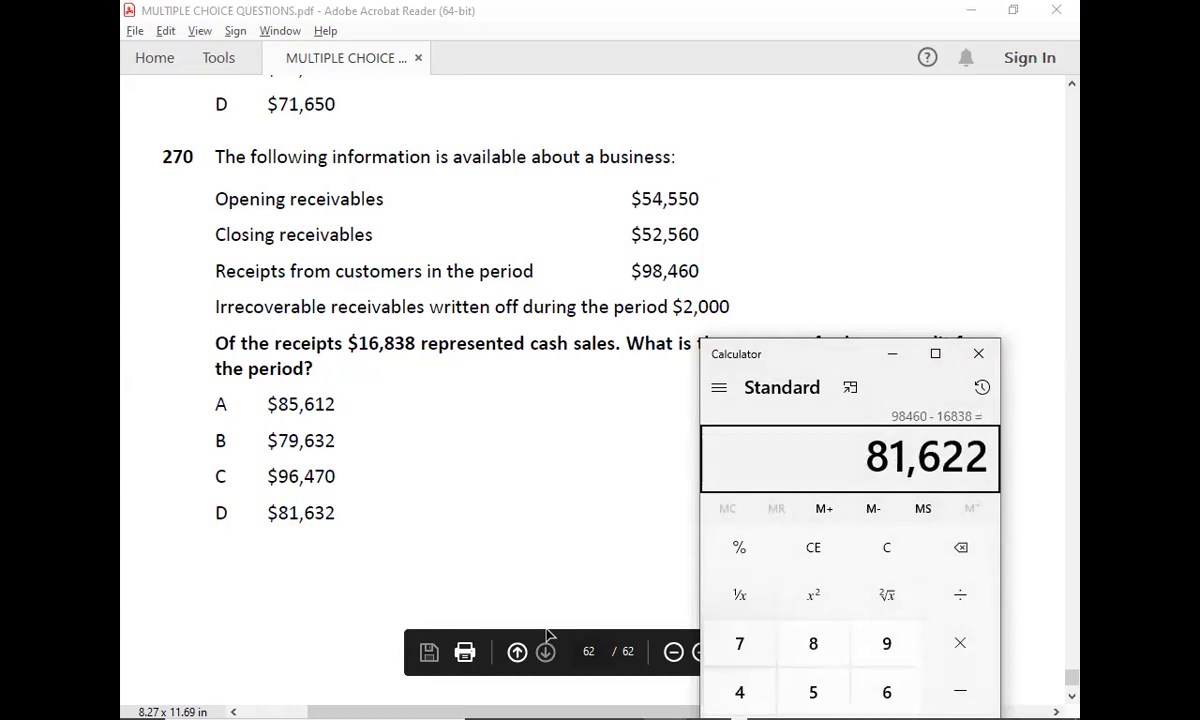
Back in Excel, enter the credit customers' receipts as 81622 in G243 and label them CASH in F243.
key(alt+Tab)
key(alt+Tab)
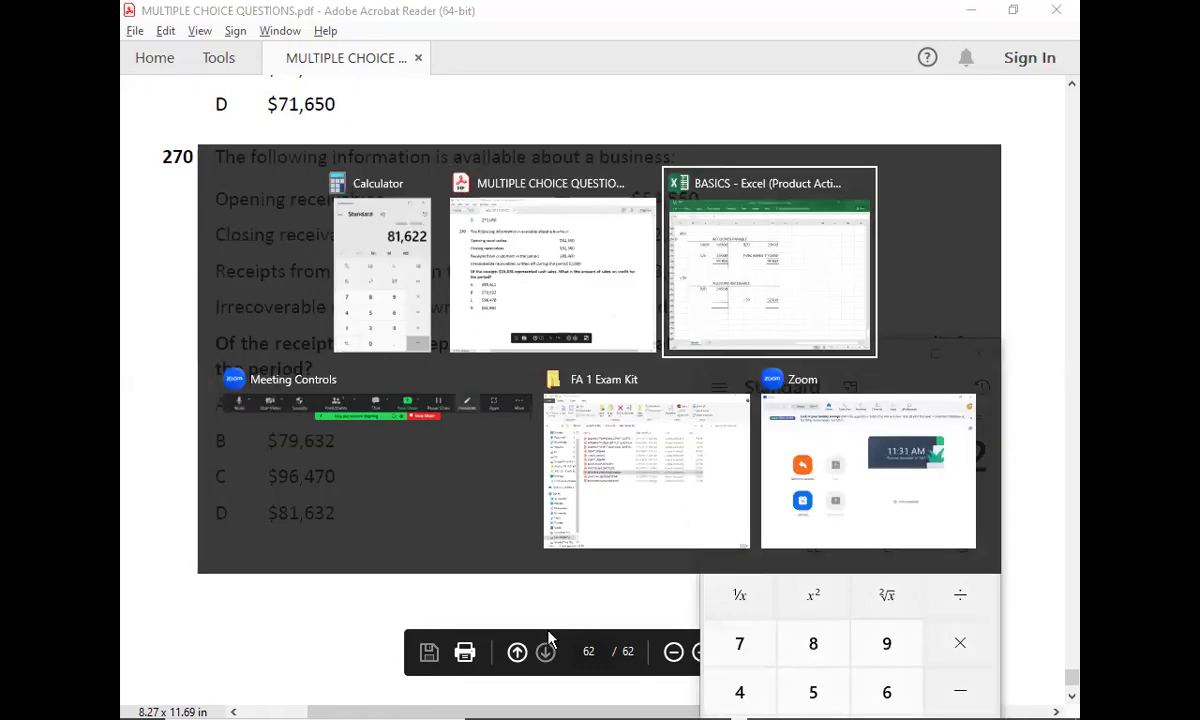
click(617, 425)
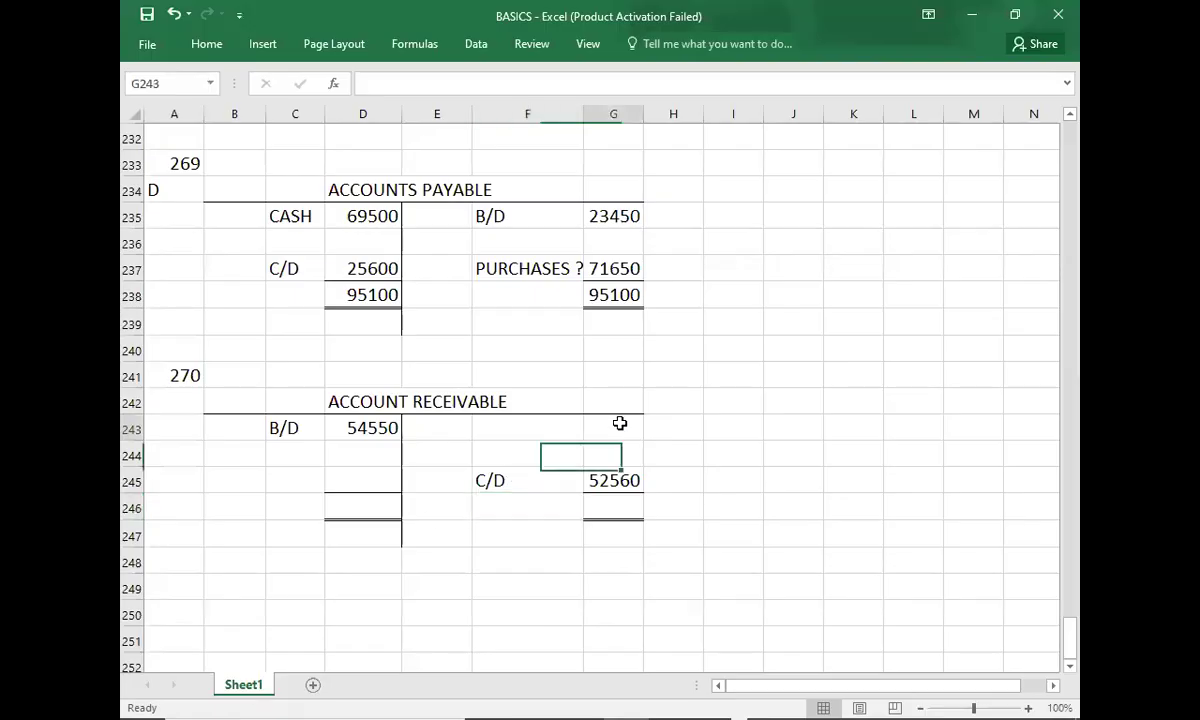
text(81622)
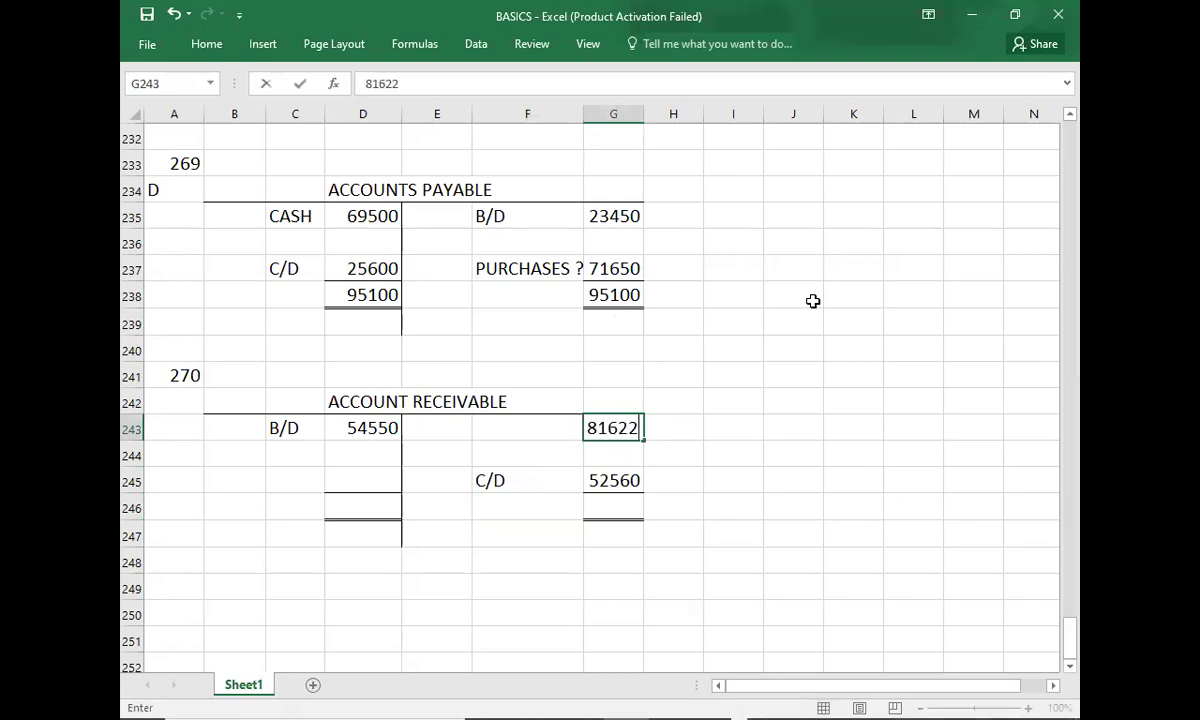
key(Left)
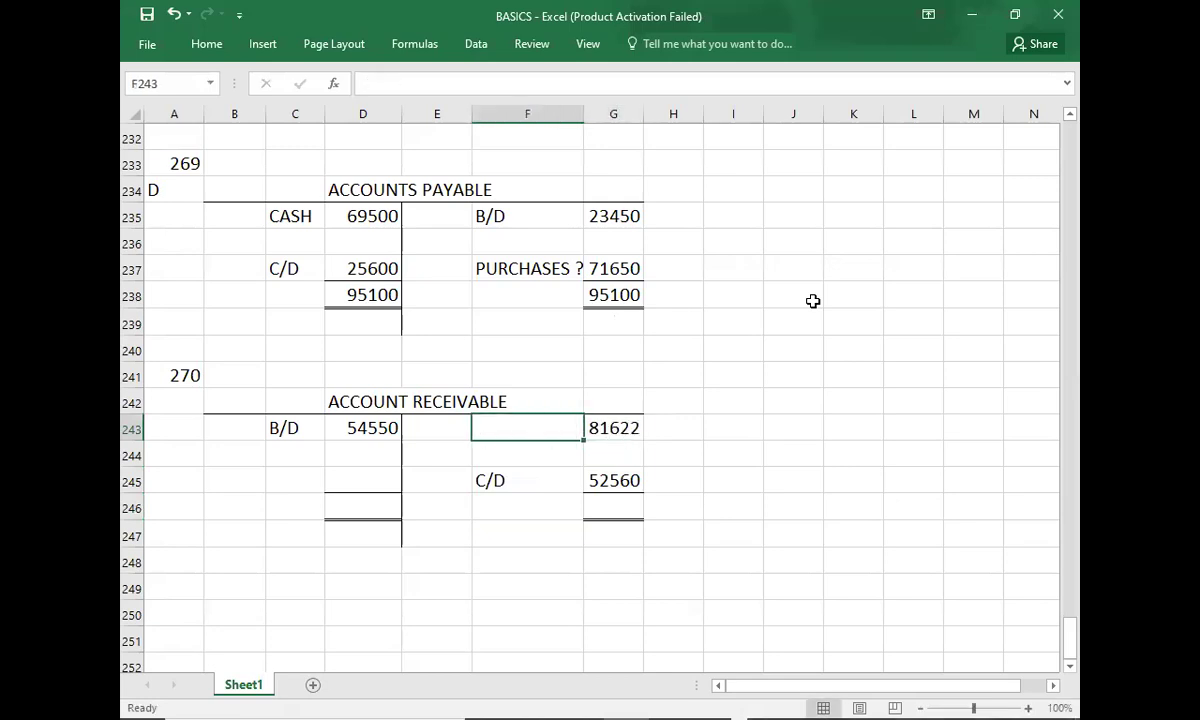
text(CASH)
key(Return)
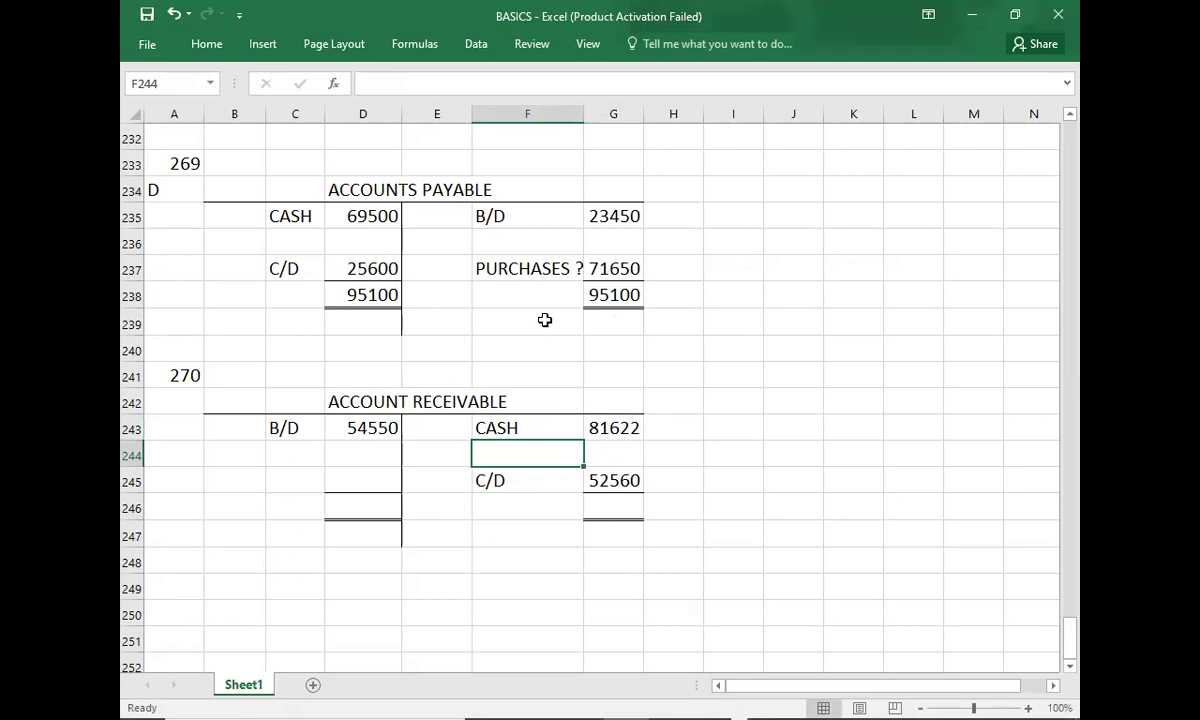
key(Down)
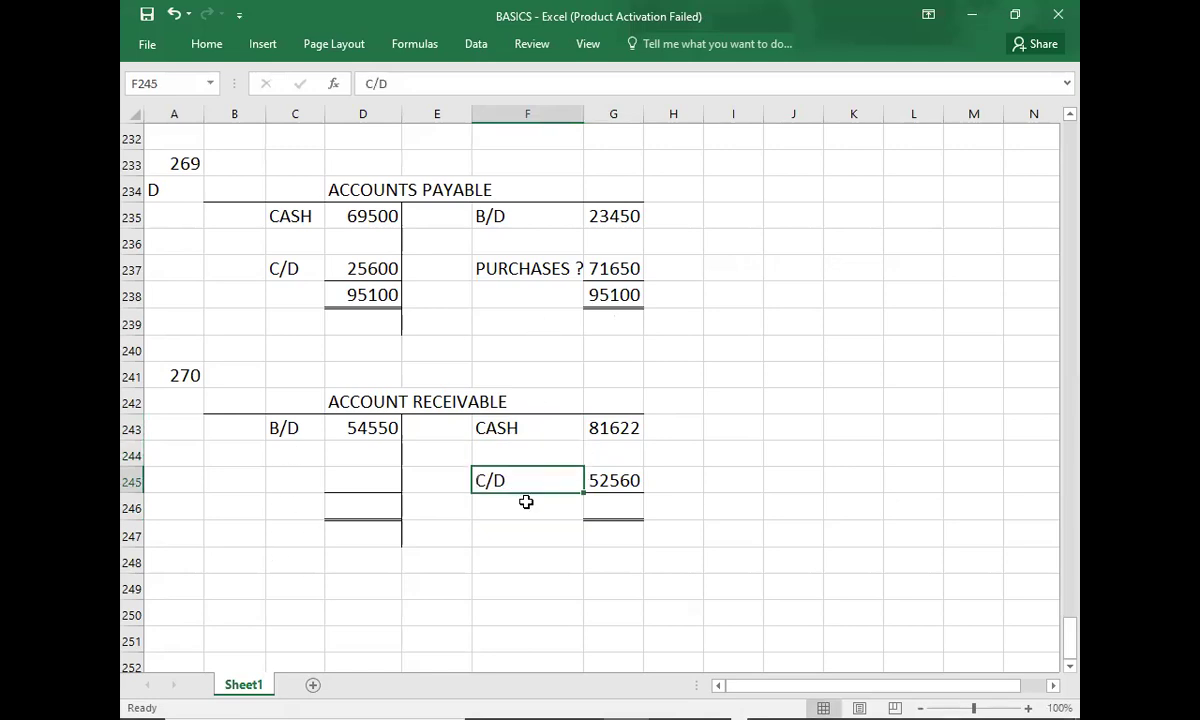
Recheck what question 270 asks in the PDF and enter SALES ? in C244 of the receivables account.
key(alt+Tab)
key(alt+Tab)
key(alt+Tab)
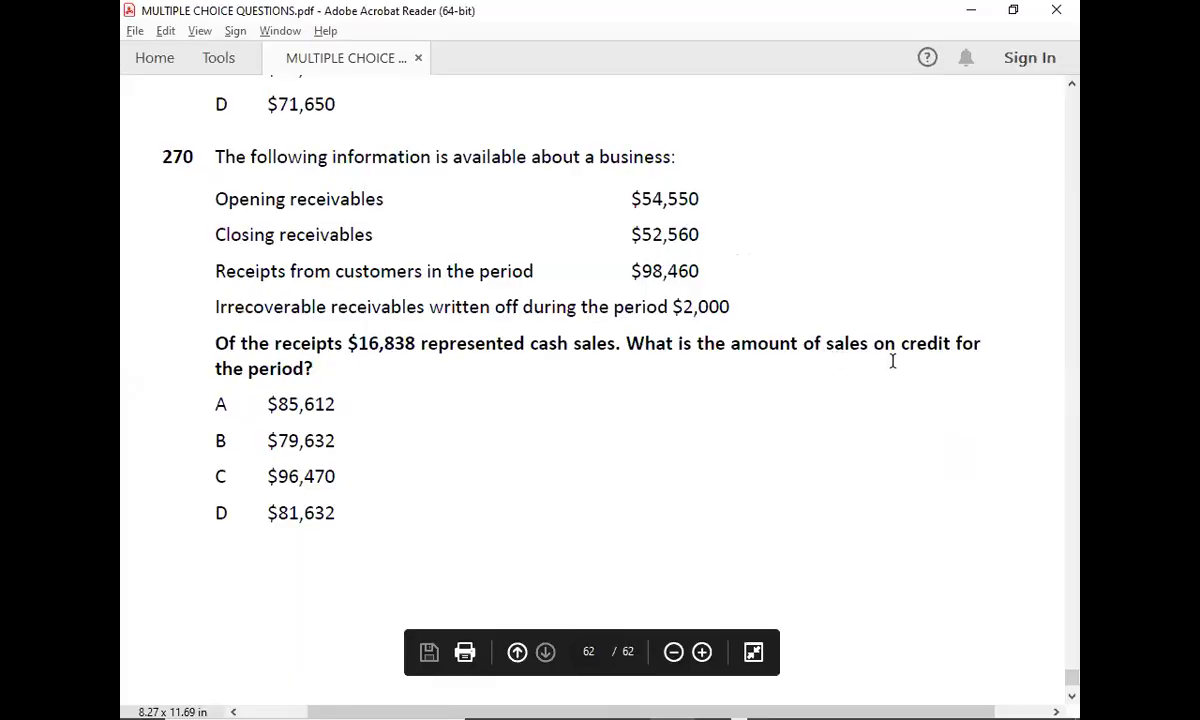
key(alt+Tab)
key(alt+Tab)
key(Down)
key(Down)
key(Down)
key(Down)
key(Down)
key(Down)
key(Down)
key(Down)
key(Down)
key(Down)
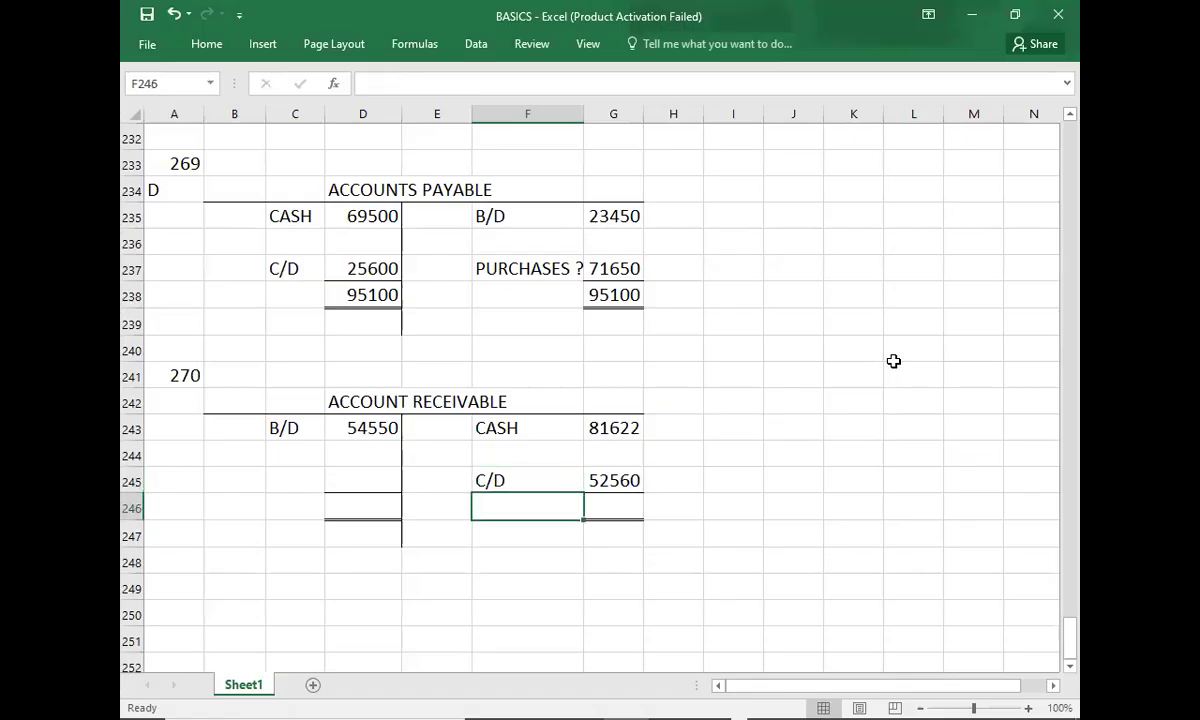
key(Down)
key(Down)
key(Down)
key(Down)
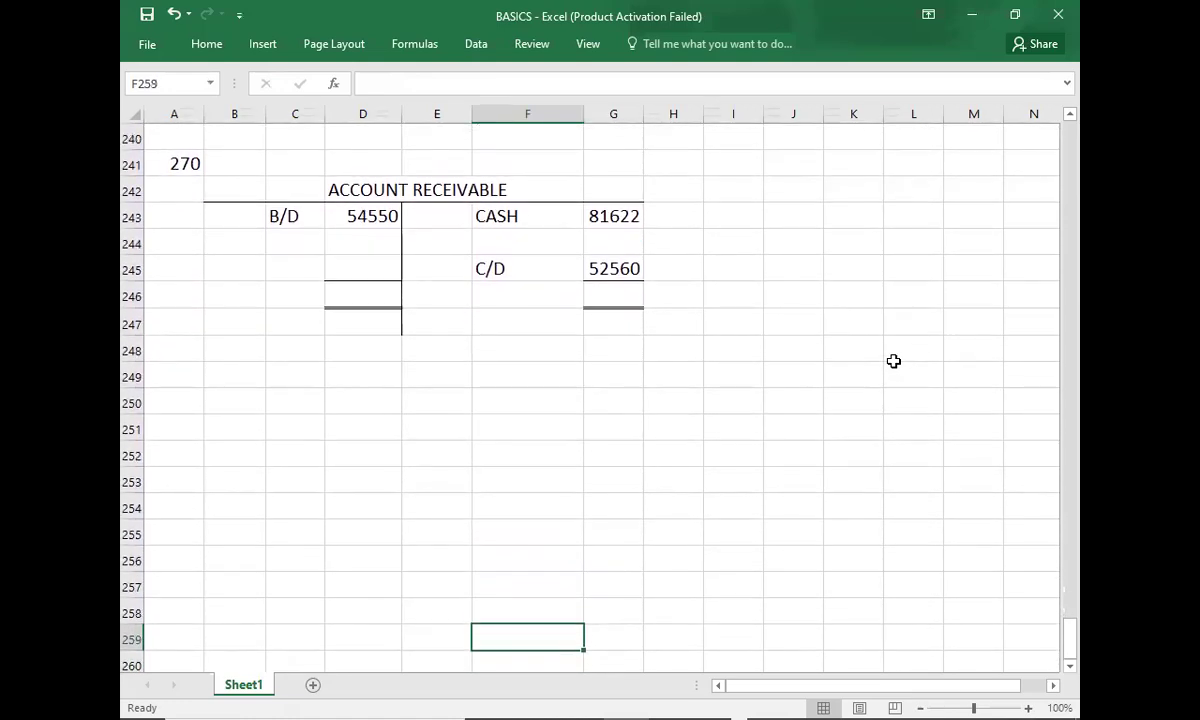
click(281, 245)
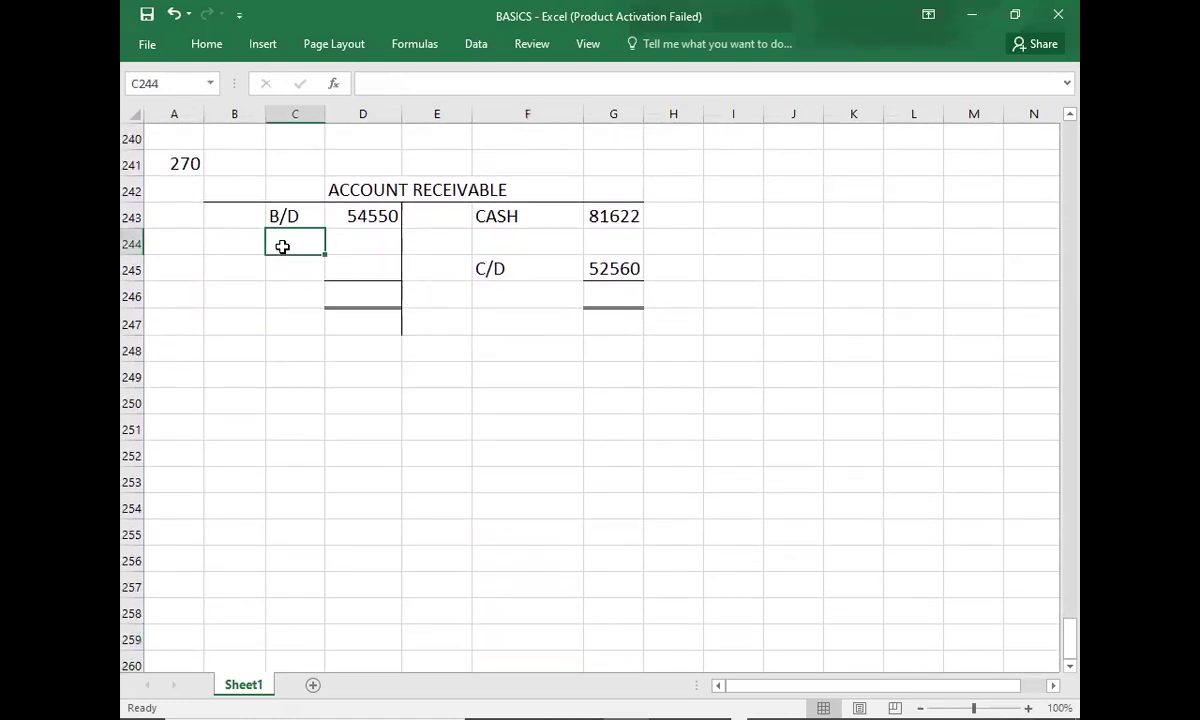
text(D)
key(BackSpace)
text(SALES)
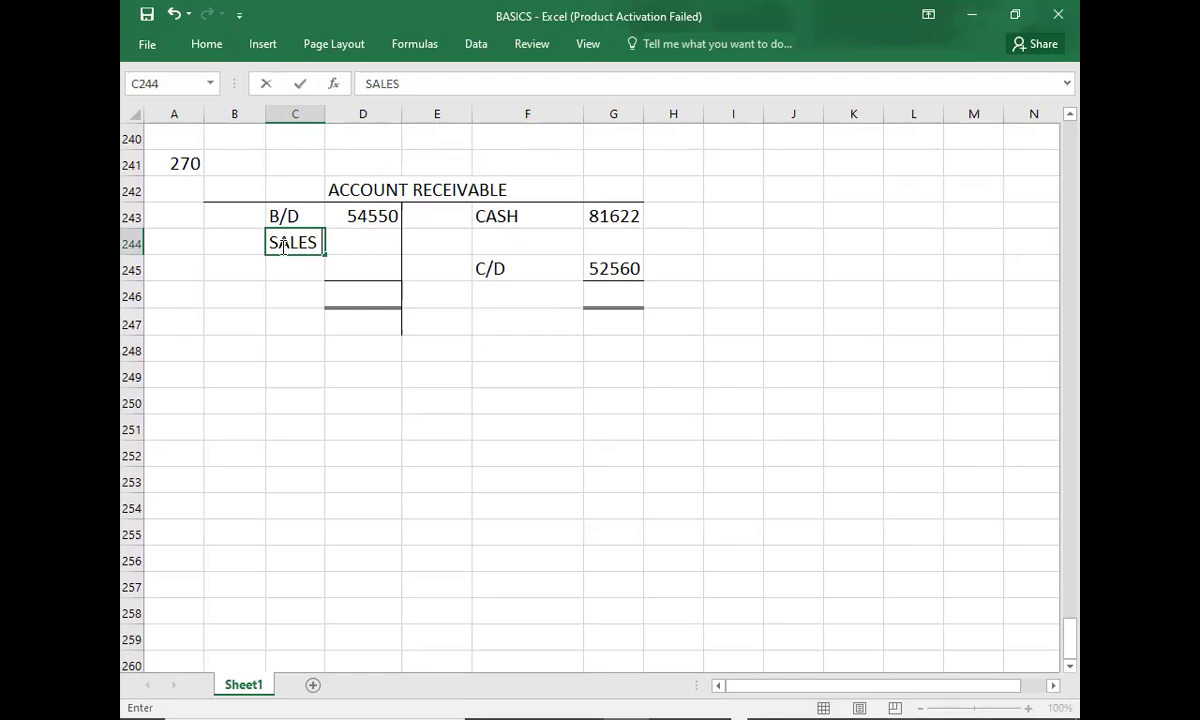
text( ?)
key(Return)
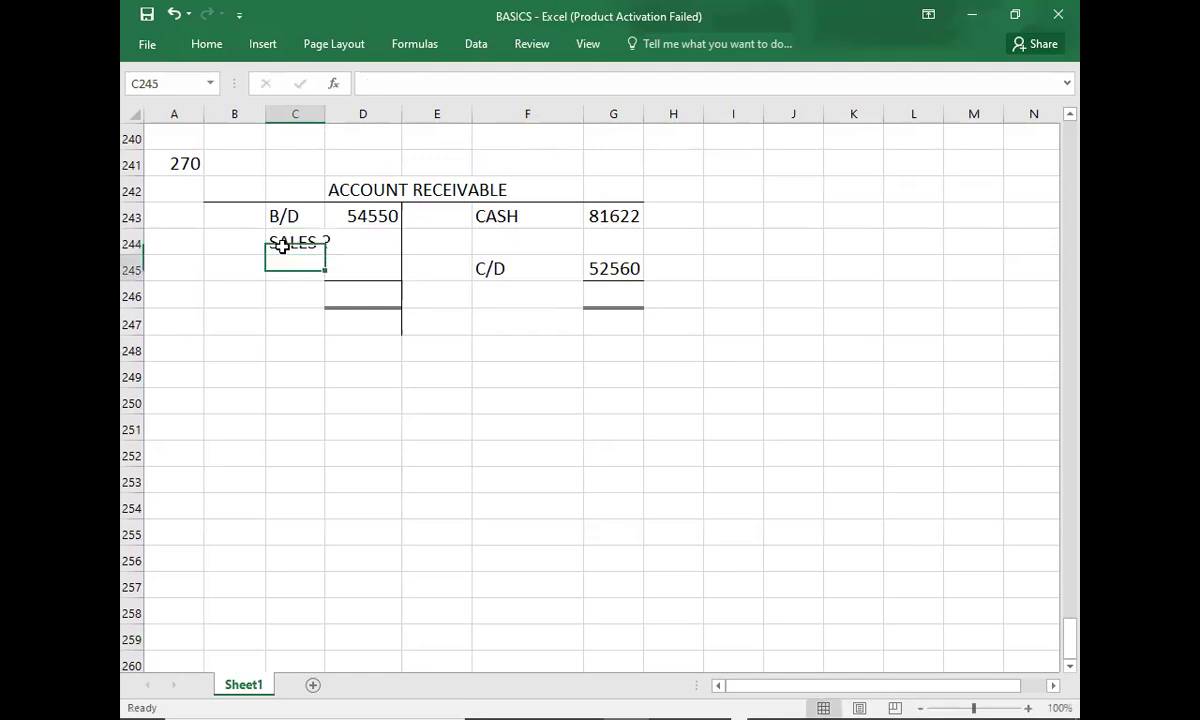
Sum the receivables account's credit side, G243 to G245, and enter the total 134182 in G246.
click(611, 221)
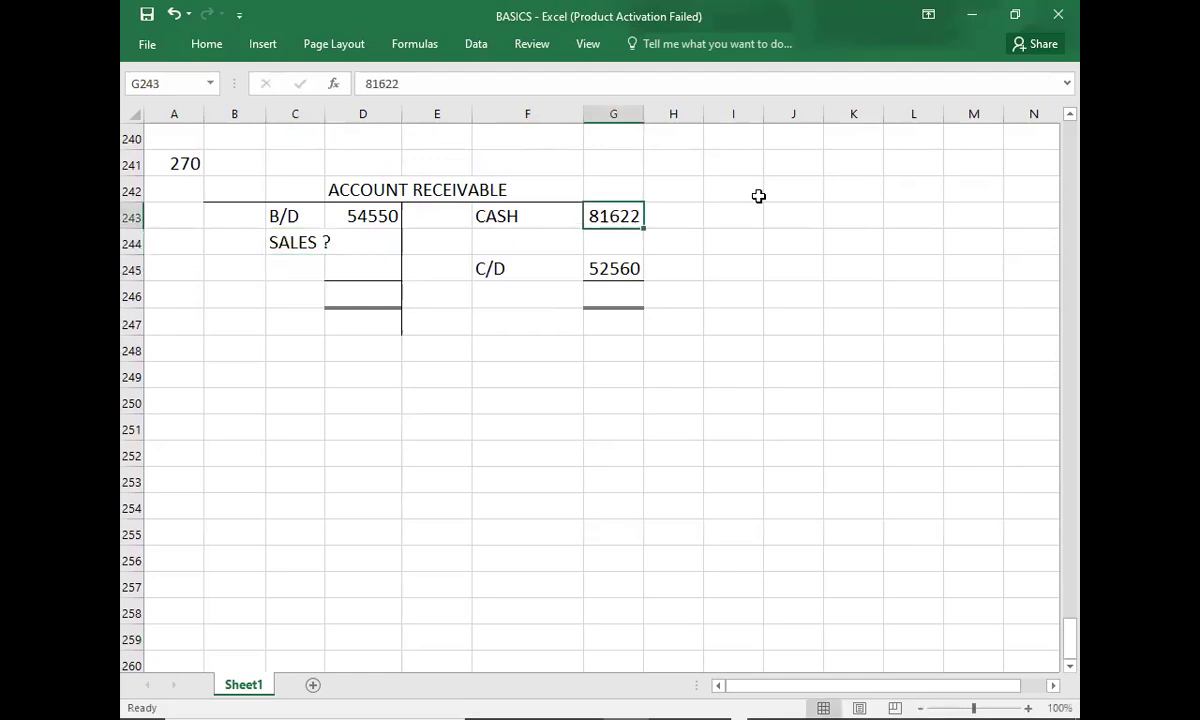
key(shift+Down)
key(shift+Down)
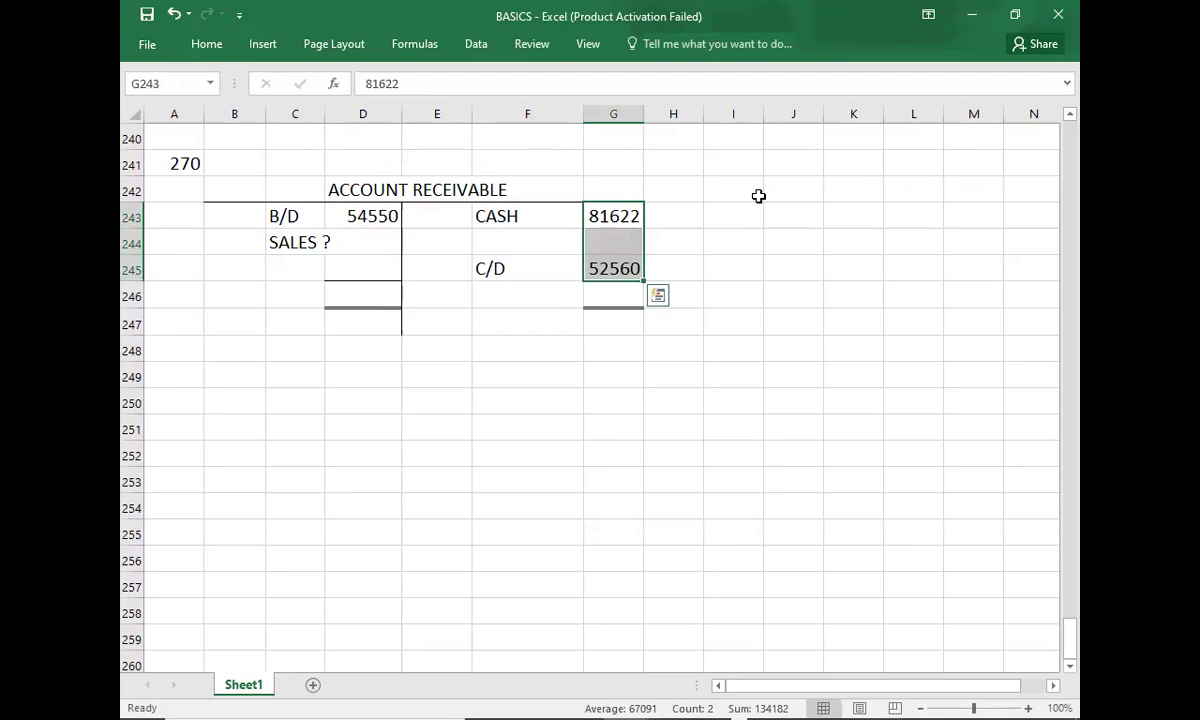
key(Down)
key(Down)
key(Down)
text(13)
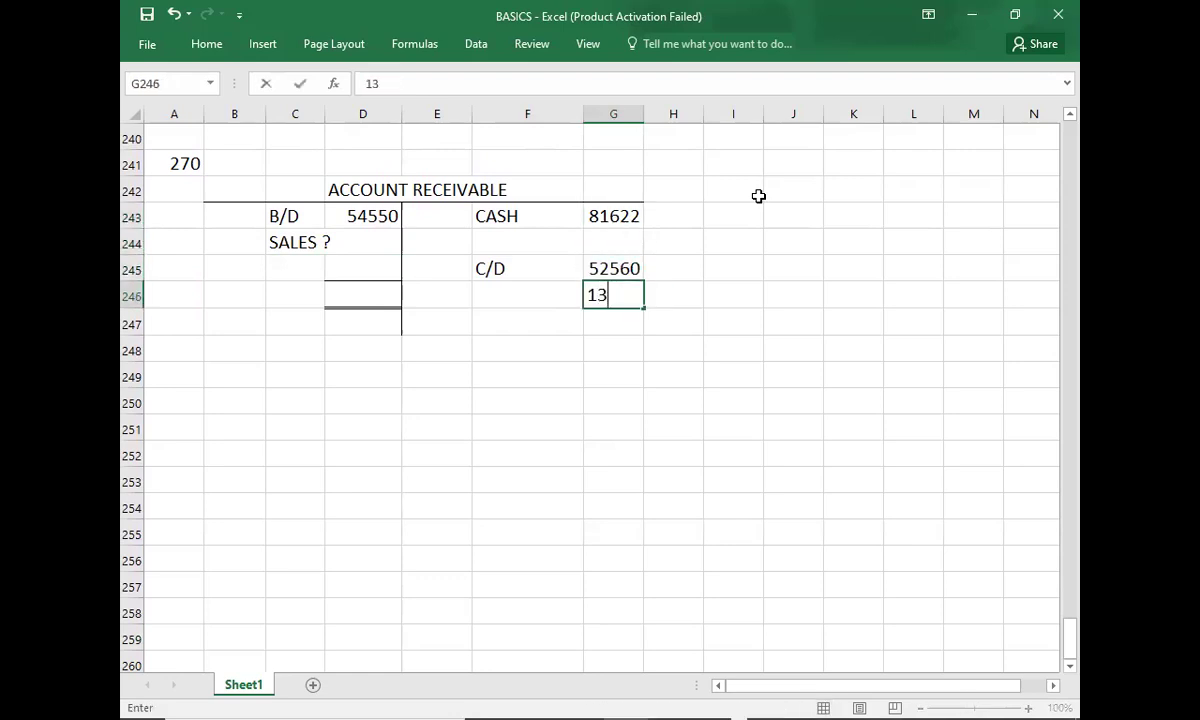
text(4182)
Enter the matching total 134182 on the debit side in D246.
key(Left)
key(Left)
key(Left)
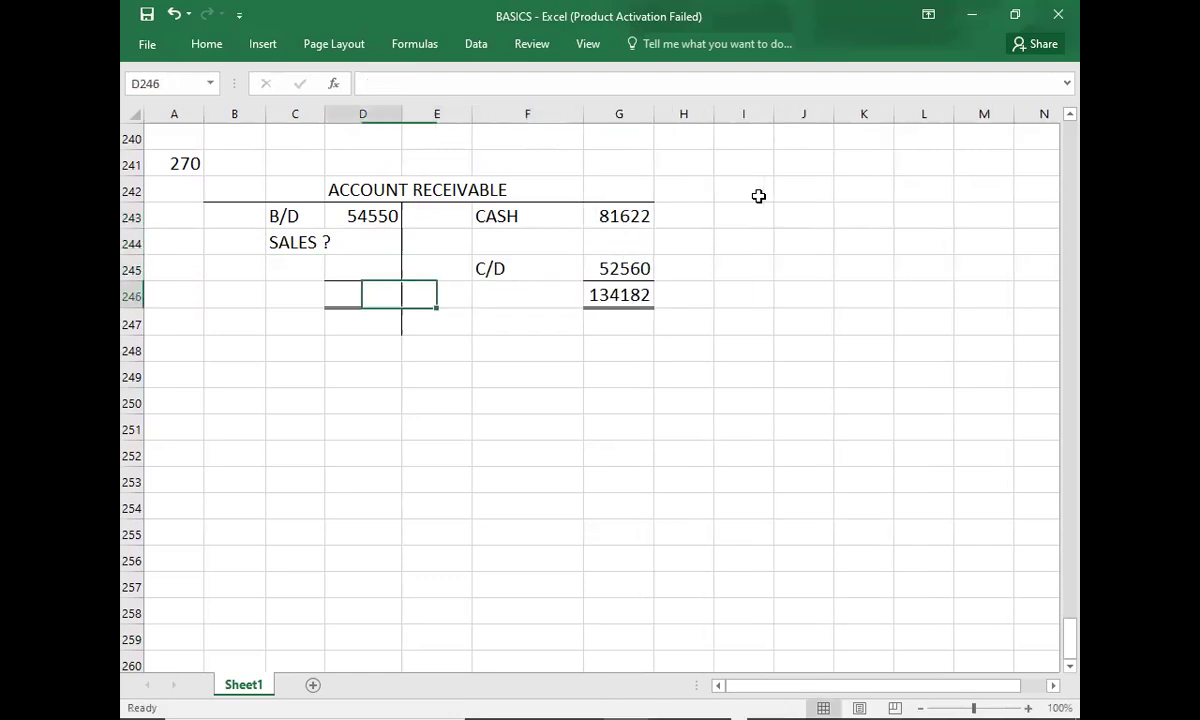
text(134)
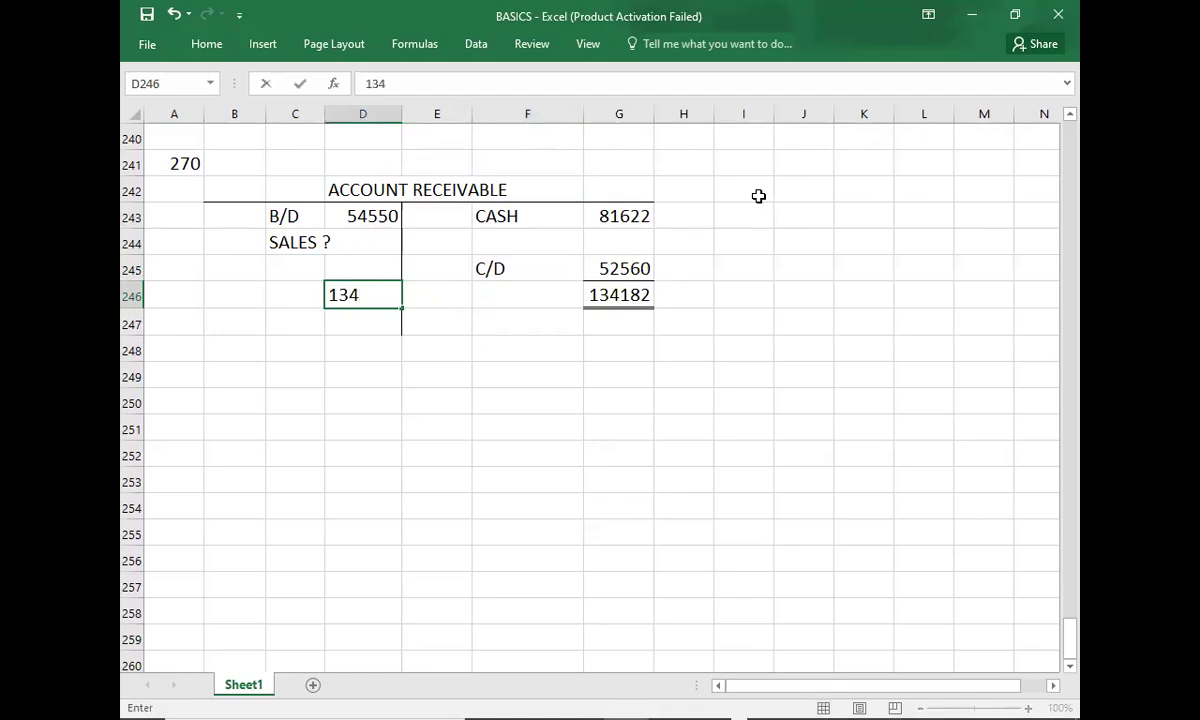
text(182)
key(Return)
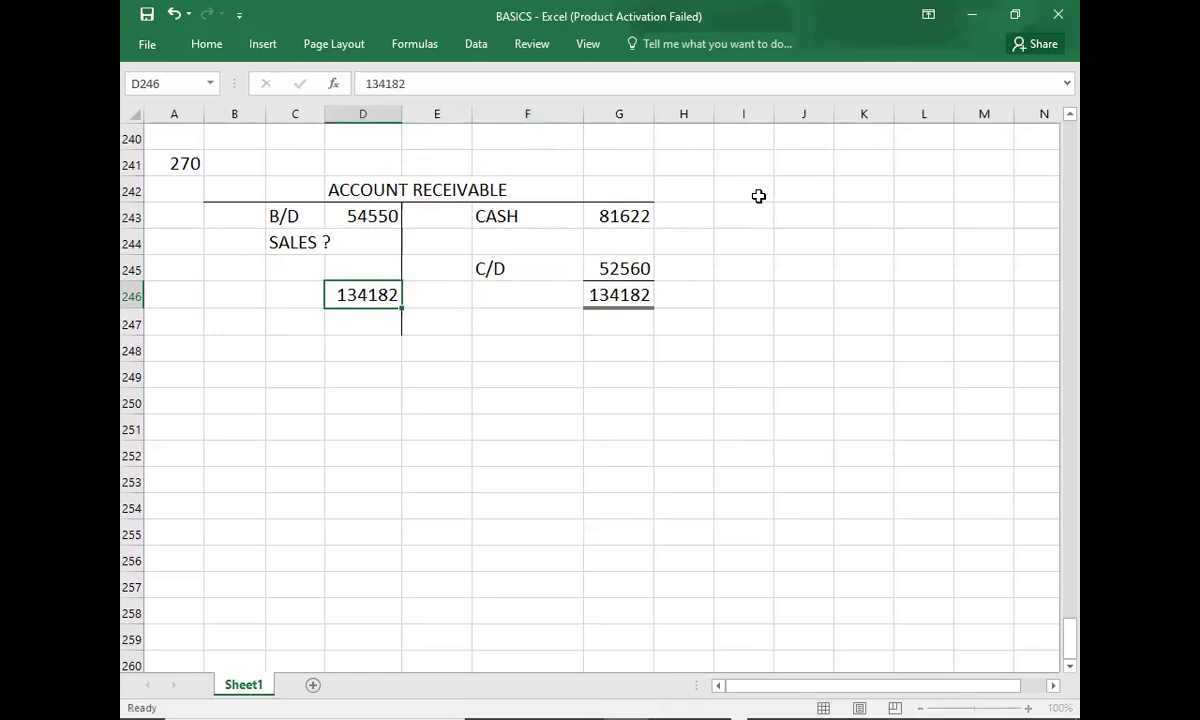
Enter the balancing credit sales figure 79632 in D244 and widen column C to fit the SALES ? label.
key(Up)
key(Up)
key(Up)
key(Up)
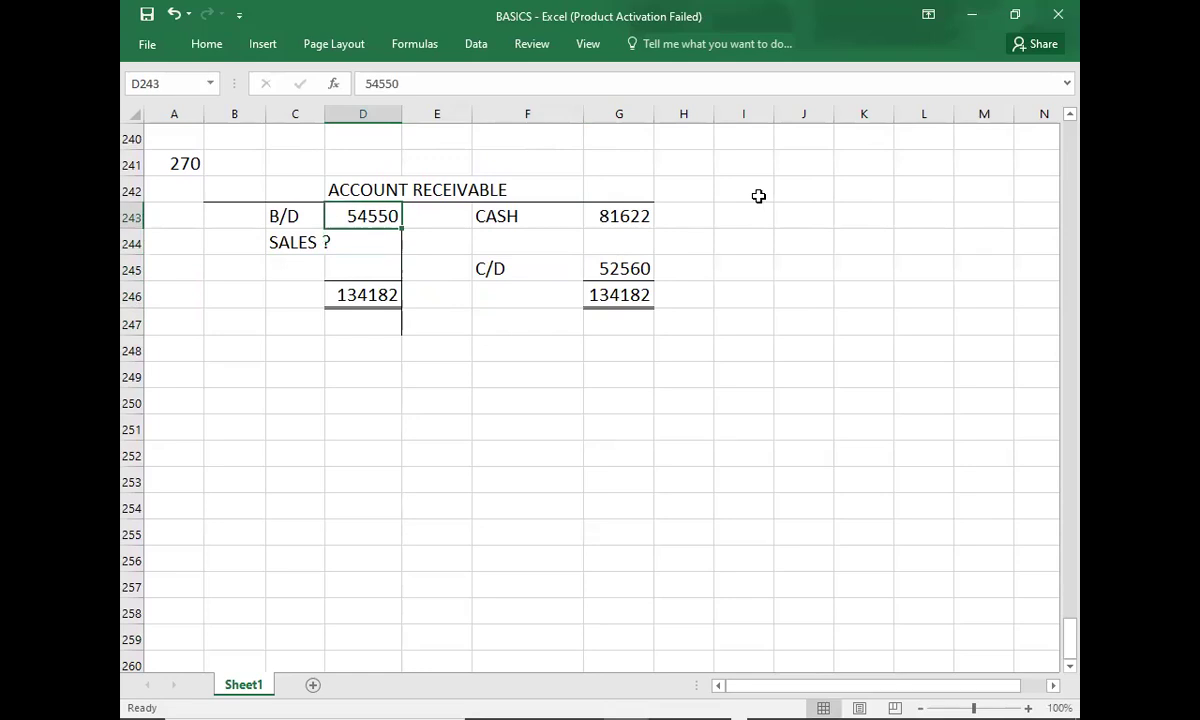
key(Down)
text(7)
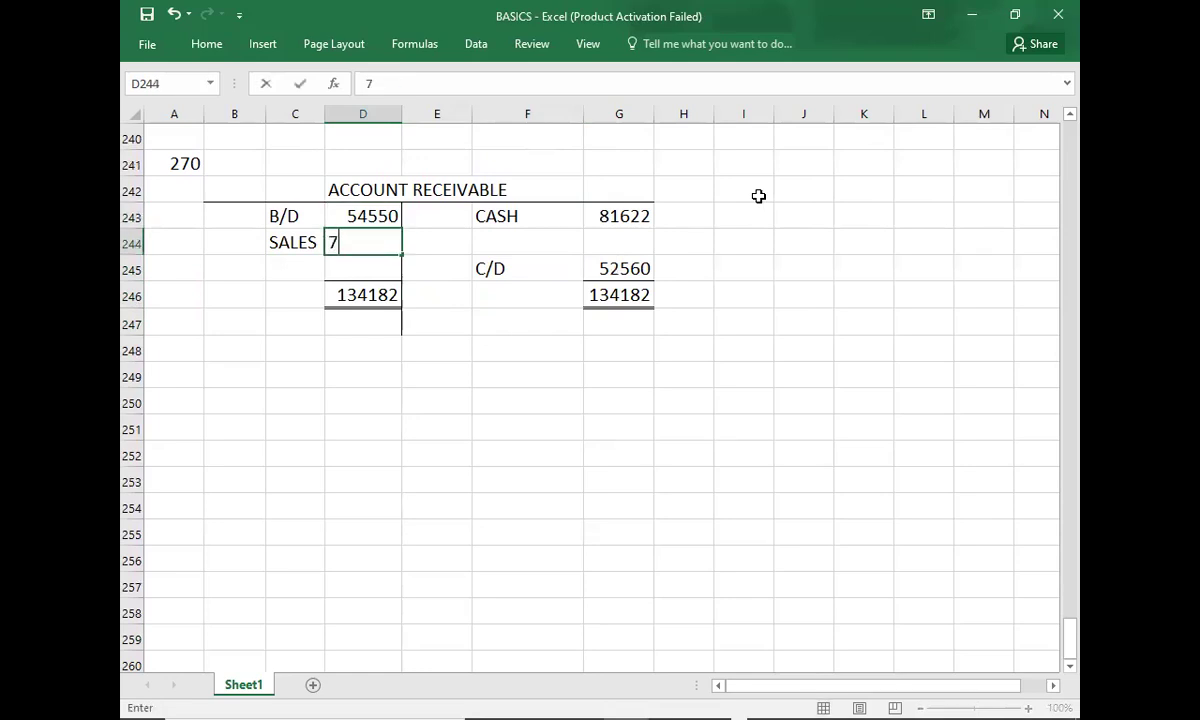
text(9632)
key(Down)
key(Down)
key(Down)
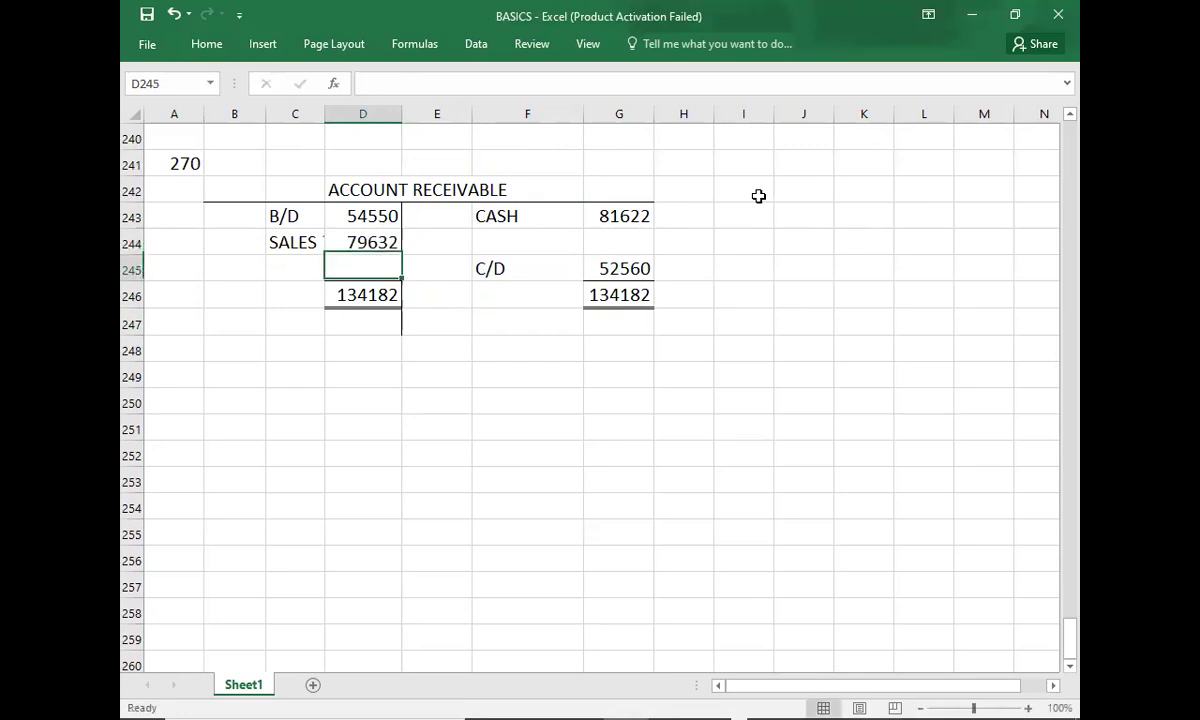
drag(324, 115, 338, 117)
click(305, 391)
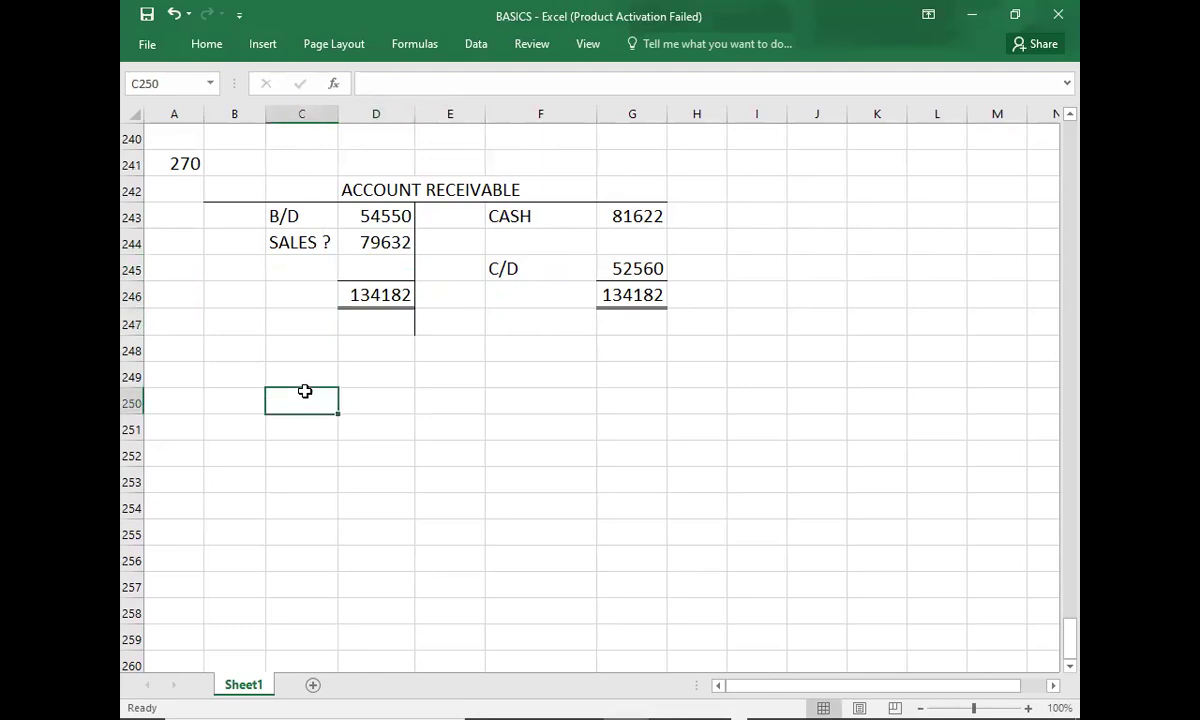
Check the answer options in the PDF and enter B in A242 as question 270's answer.
key(alt+Tab)
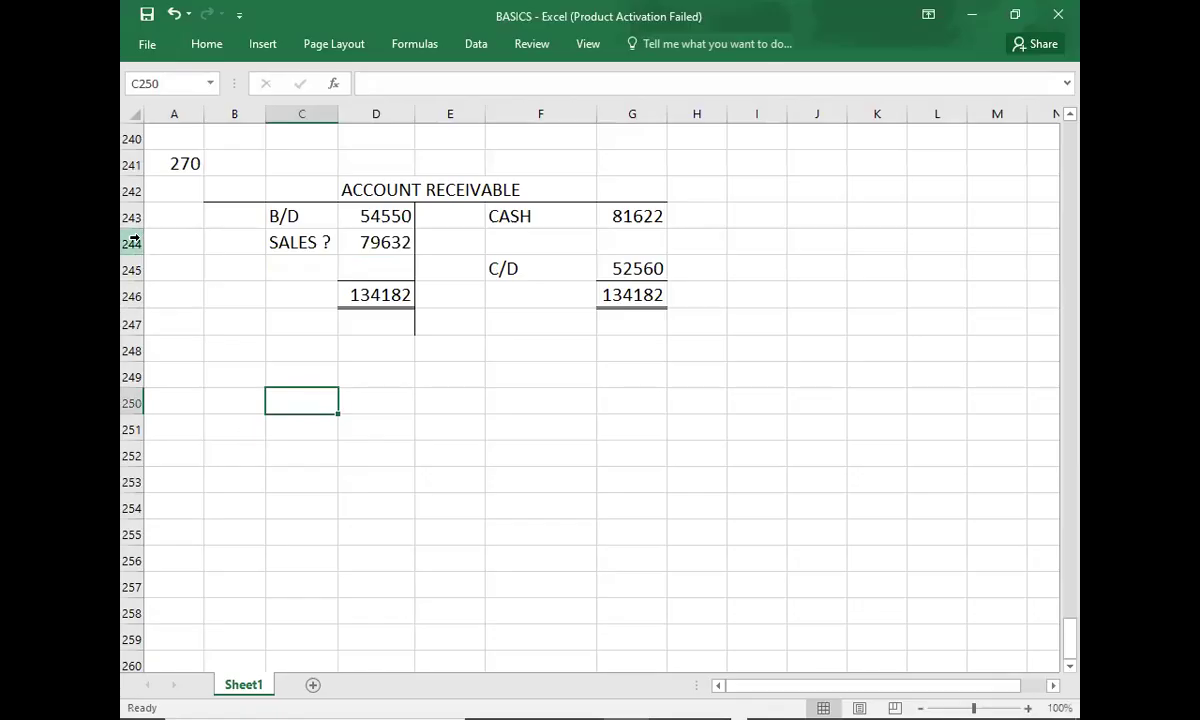
click(177, 193)
text(B)
key(Return)
key(Down)
key(Down)
key(Down)
key(Down)
key(Down)
key(Down)
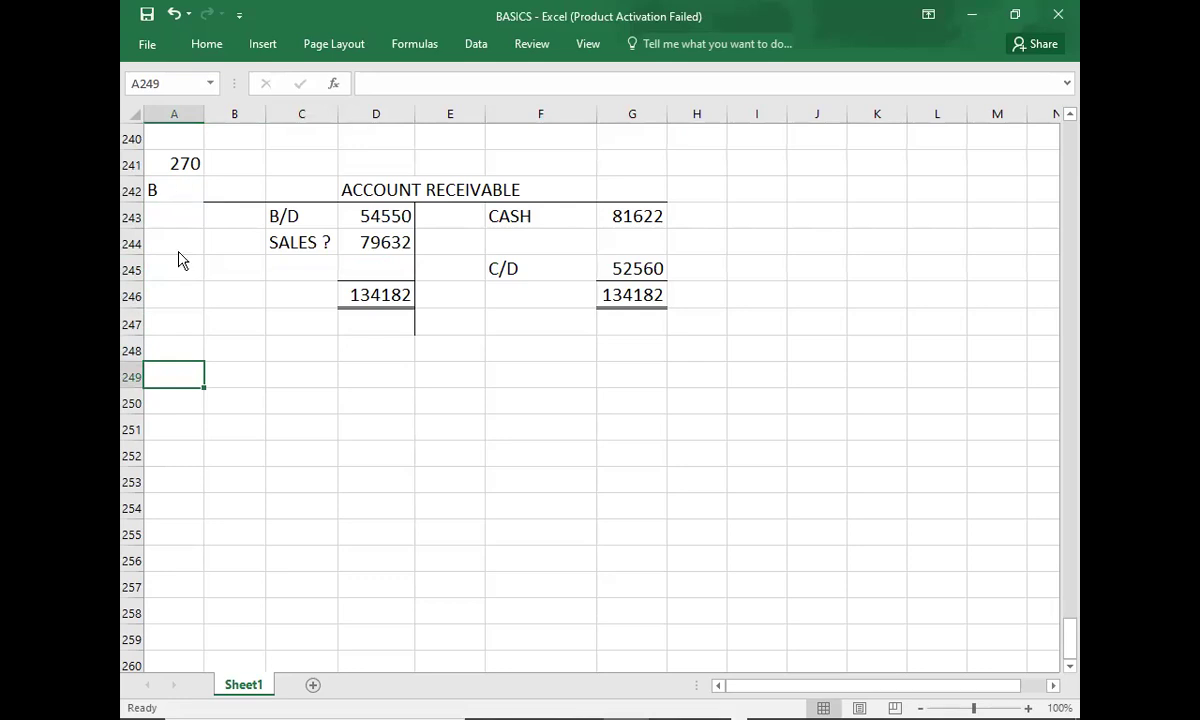
Return to the PDF and look below question 270 for any further questions.
key(alt+Tab)
scroll(178, 258, down, 1)
scroll(178, 258, down, 5)
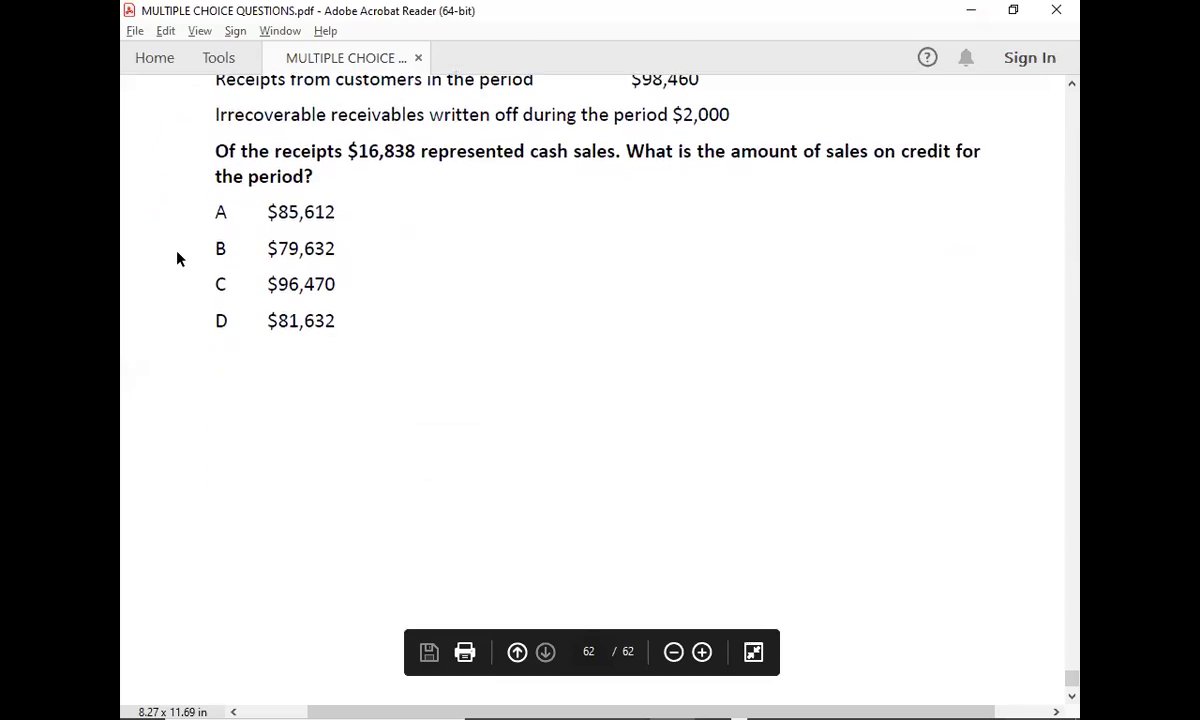